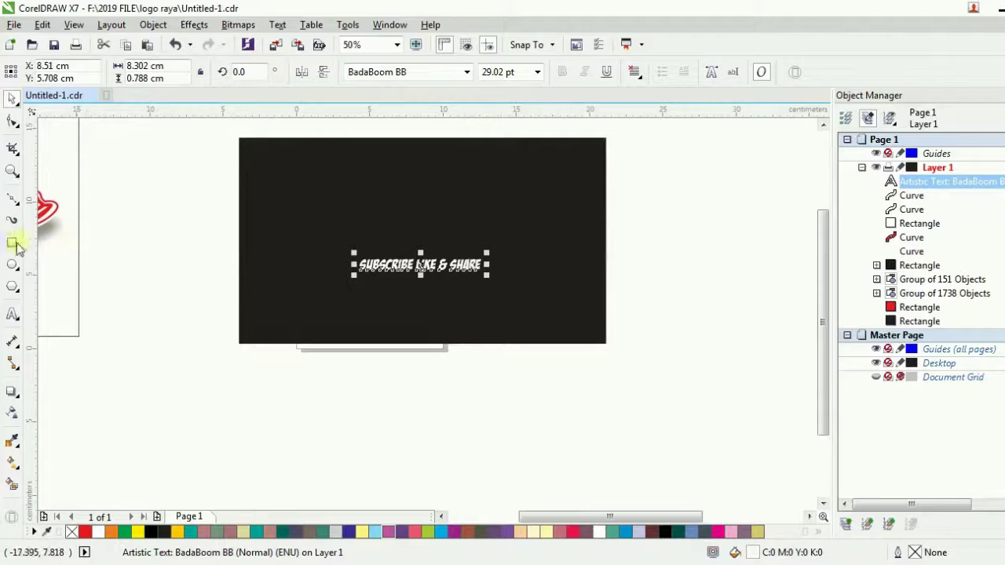
- Draw a rectangle about 25 × 4.9 cm spanning the full width of the dark background, around the slogan text
{"action": "left_click", "coordinate": [17, 246]}
{"action": "mouse_move", "coordinate": [239, 202]}
{"action": "left_mouse_down"}
{"action": "mouse_move", "coordinate": [352, 235]}
{"action": "mouse_move", "coordinate": [604, 274]}
{"action": "left_mouse_up"}
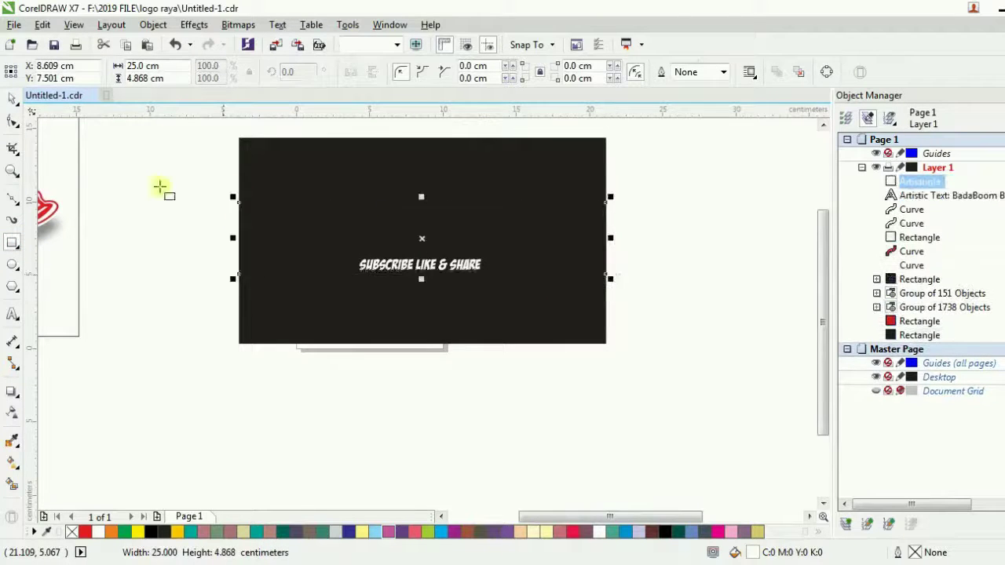
{"action": "left_click", "coordinate": [131, 226]}
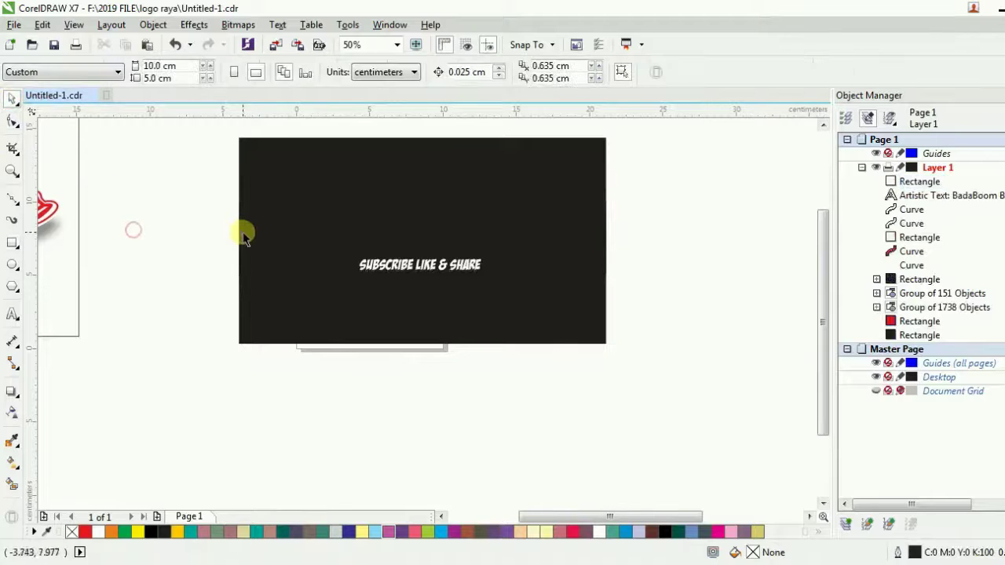
- Move the SUBSCRIBE LIKE & SHARE text slightly upward to a vertical position of about 5.85 cm
{"action": "left_click", "coordinate": [332, 228]}
{"action": "scroll", "coordinate": [334, 232], "scroll_direction": "up", "scroll_amount": 1}
{"action": "left_click", "coordinate": [414, 302]}
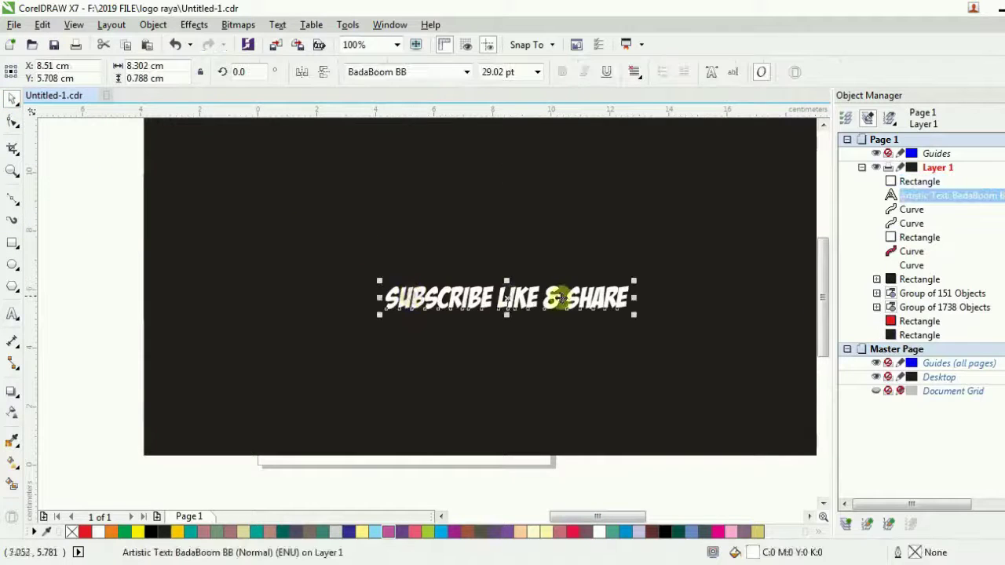
{"action": "scroll", "coordinate": [539, 302], "scroll_direction": "up", "scroll_amount": 1}
{"action": "left_click_drag", "start_coordinate": [540, 303], "coordinate": [542, 293]}
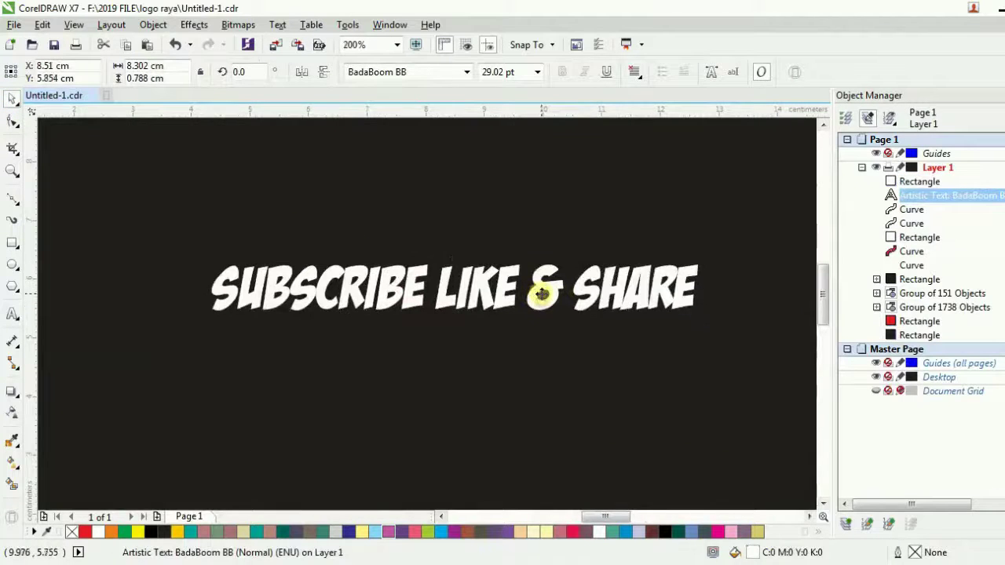
{"action": "scroll", "coordinate": [542, 294], "scroll_direction": "down", "scroll_amount": 1}
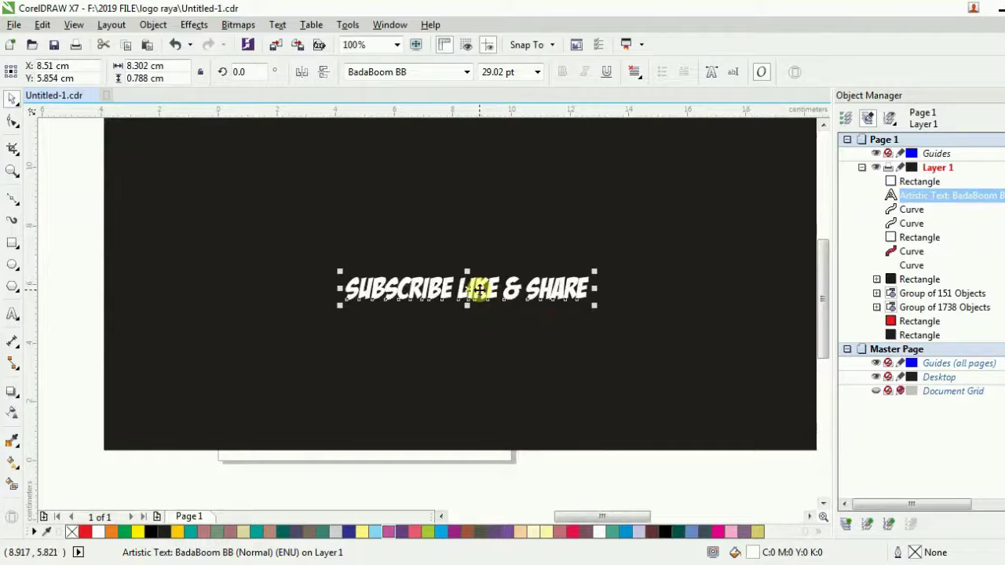
- Switch to the browser and run a Google image search for SKULL ART in a new tab
{"action": "left_click", "coordinate": [165, 564]}
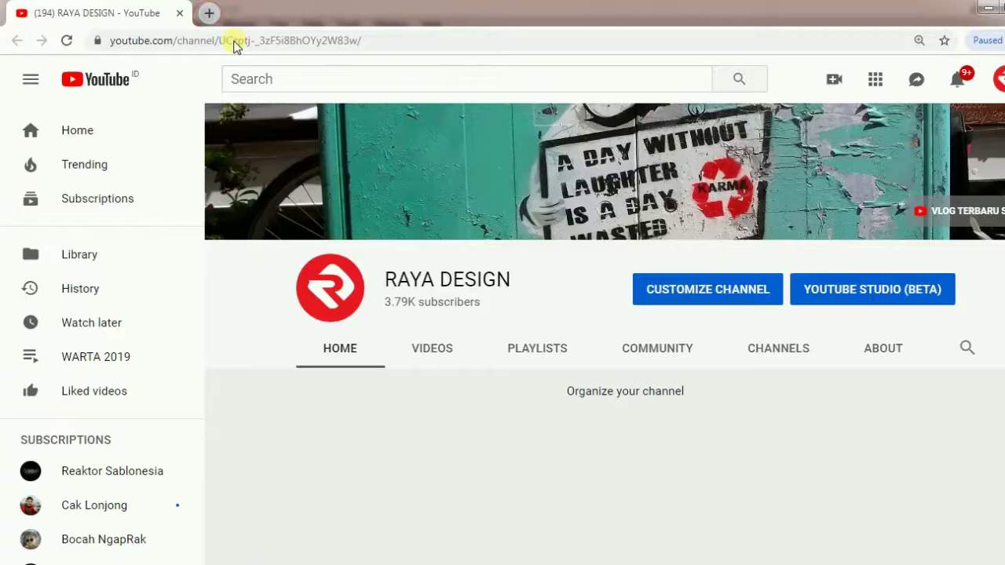
{"action": "key", "text": "ctrl+t"}
{"action": "left_click", "coordinate": [399, 295]}
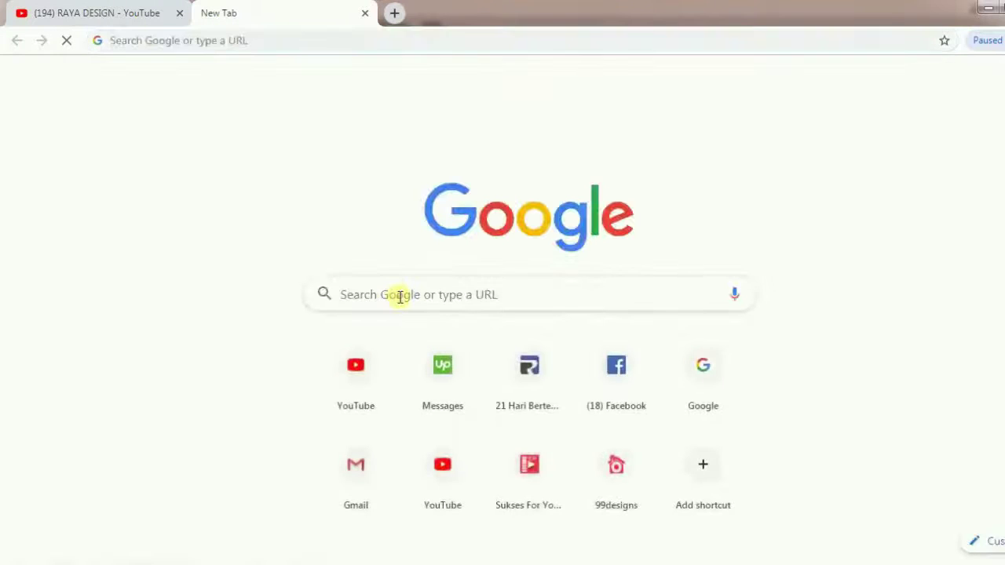
{"action": "type", "text": "SKULL ART"}
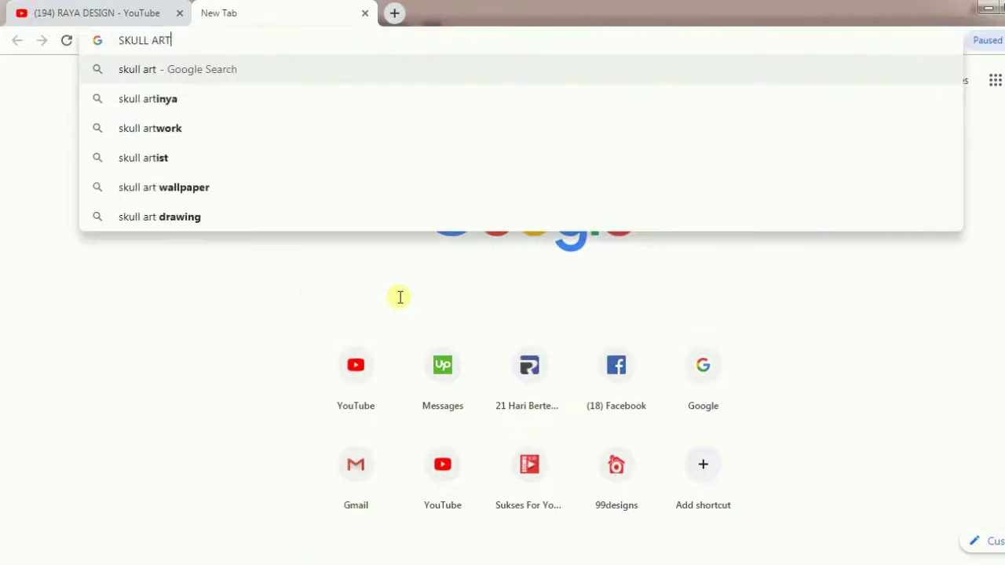
{"action": "key", "text": "Return"}
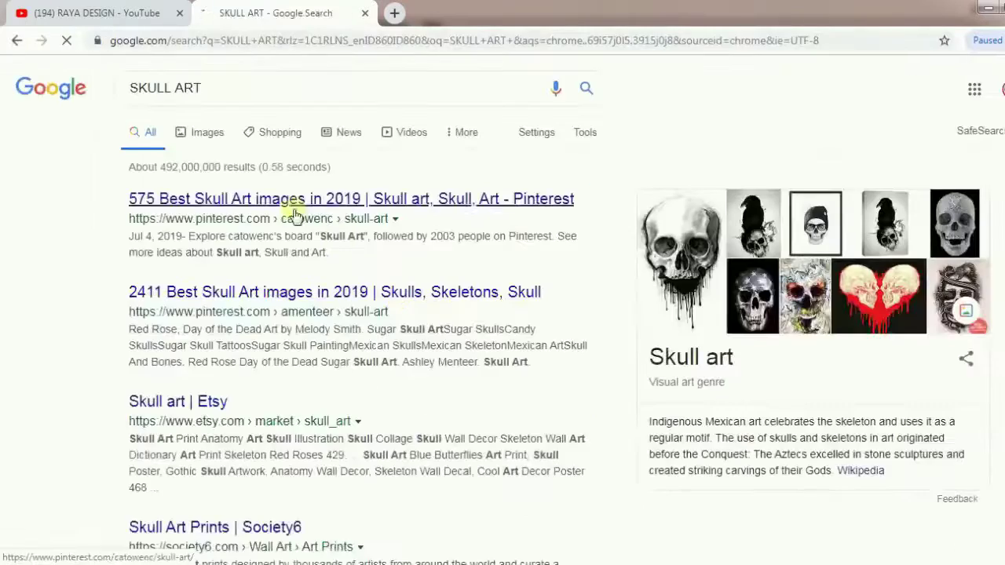
{"action": "left_click", "coordinate": [207, 139]}
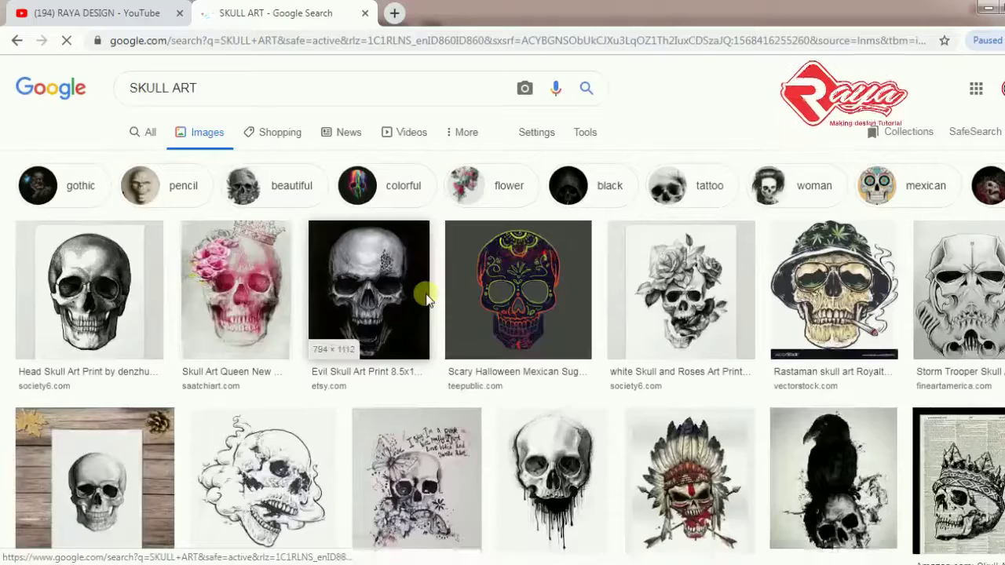
- Browse the skull art results and preview the Spoon Graphics skull framed by a white triangle
{"action": "scroll", "coordinate": [427, 299], "scroll_direction": "down", "scroll_amount": 7}
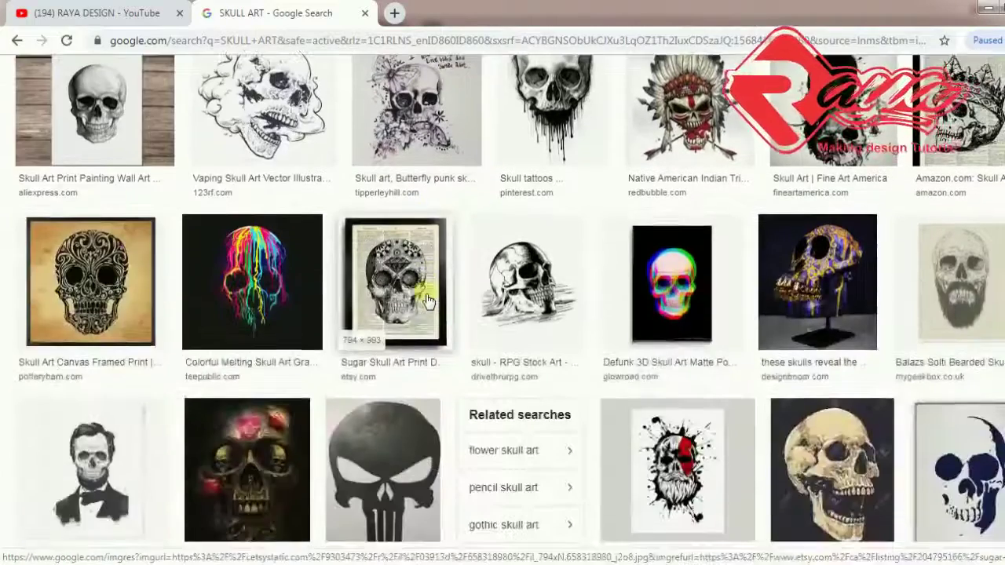
{"action": "scroll", "coordinate": [428, 298], "scroll_direction": "down", "scroll_amount": 15}
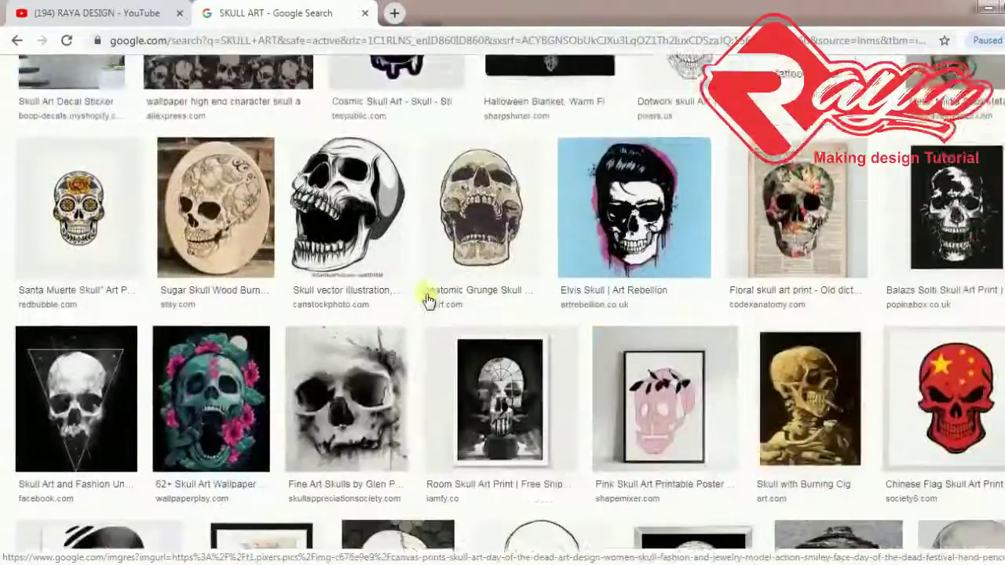
{"action": "scroll", "coordinate": [427, 298], "scroll_direction": "down", "scroll_amount": 5}
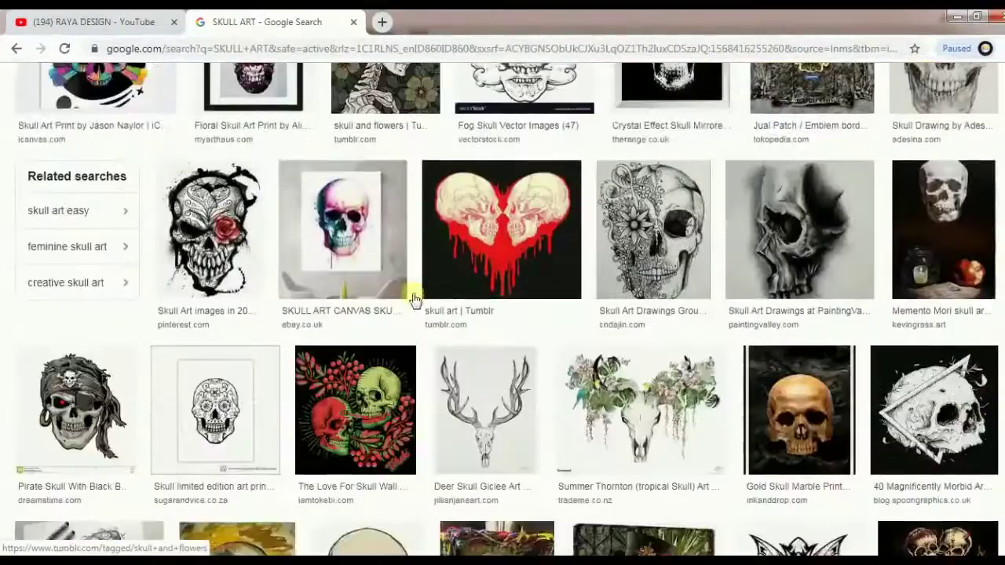
{"action": "scroll", "coordinate": [413, 299], "scroll_direction": "down", "scroll_amount": 1}
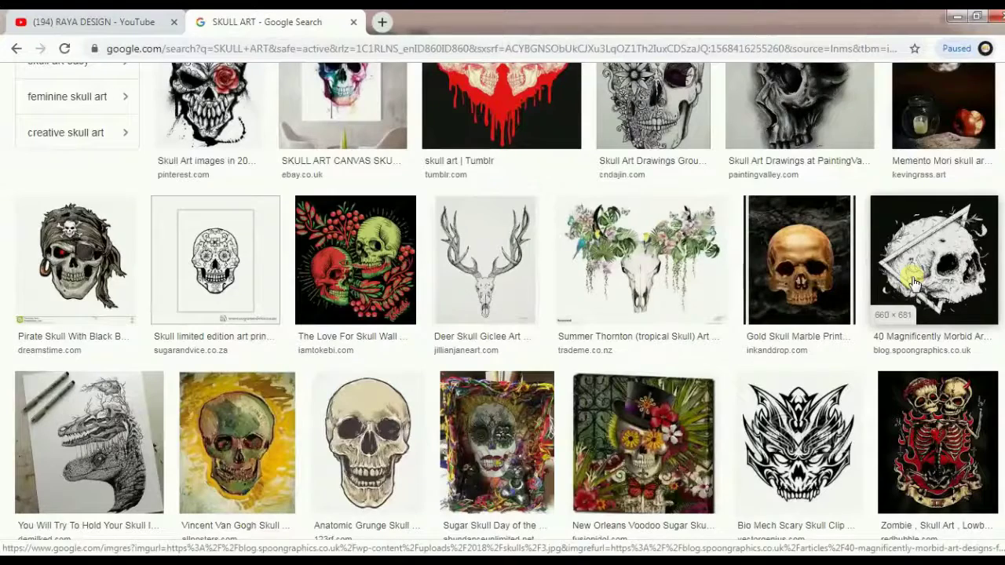
{"action": "left_click", "coordinate": [79, 267]}
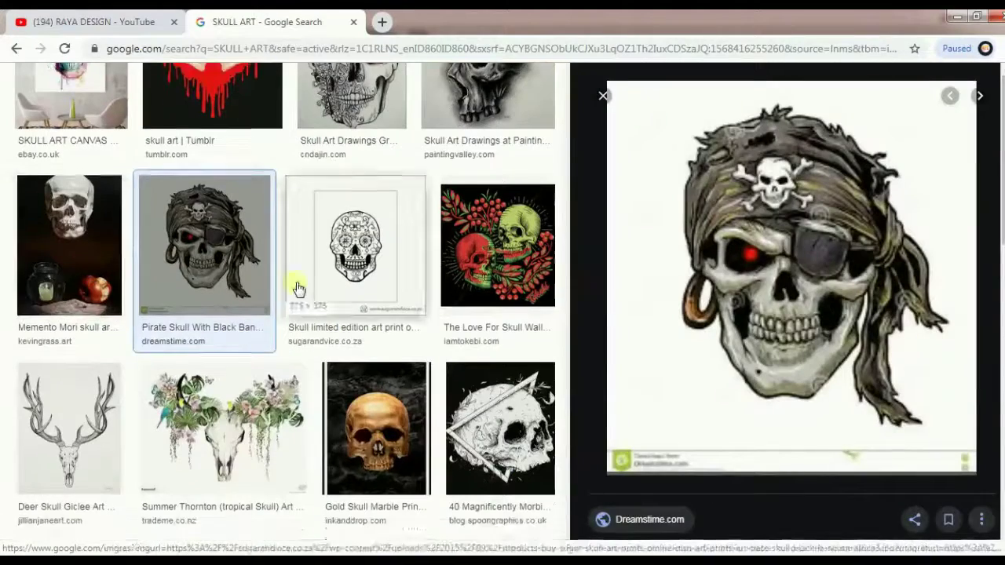
{"action": "scroll", "coordinate": [299, 289], "scroll_direction": "down", "scroll_amount": 2}
{"action": "left_click", "coordinate": [502, 298]}
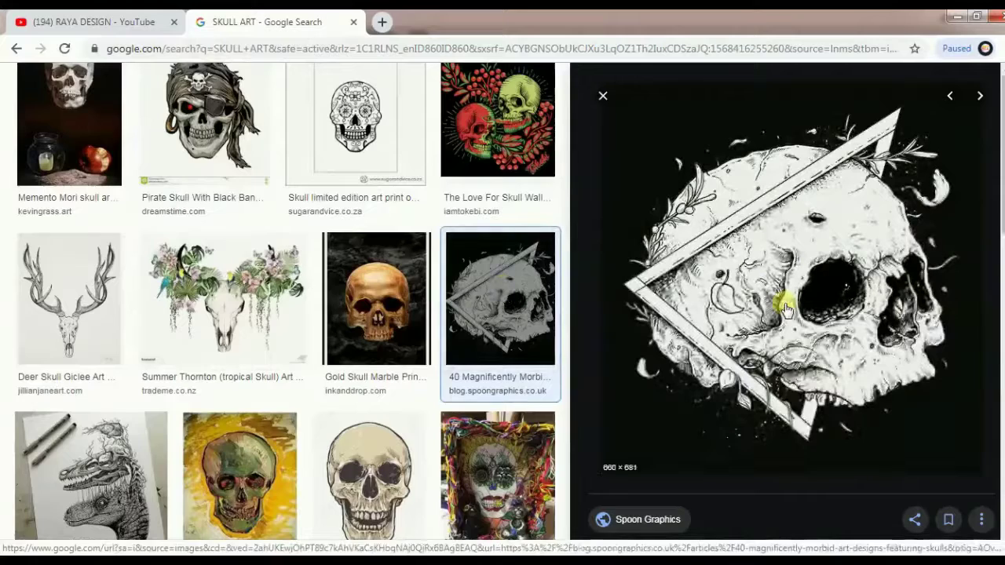
- Open the triangle-framed skull image in its own tab and copy it
{"action": "right_click", "coordinate": [785, 310]}
{"action": "left_click", "coordinate": [837, 421]}
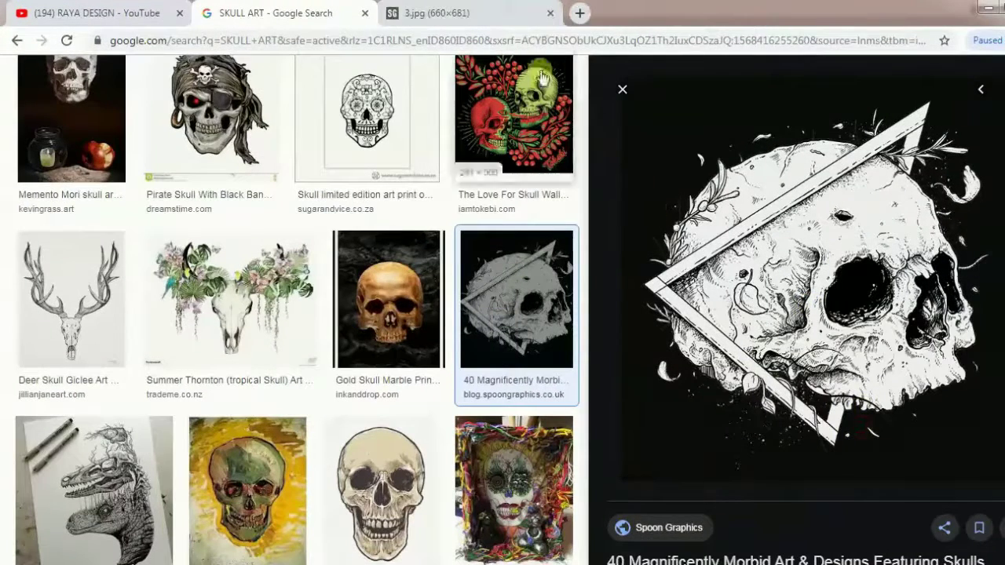
{"action": "left_click", "coordinate": [467, 14]}
{"action": "right_click", "coordinate": [508, 224]}
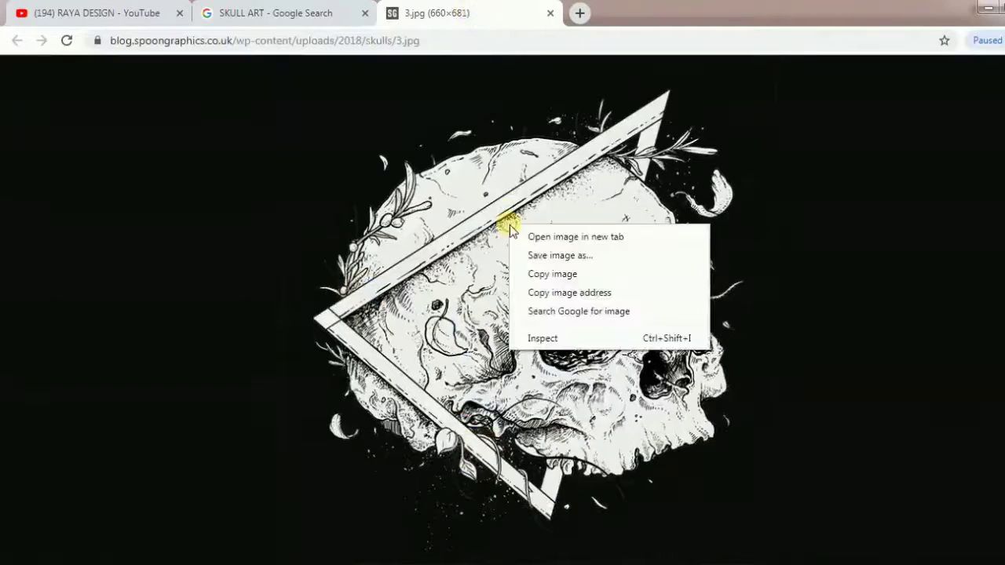
{"action": "left_click", "coordinate": [543, 280]}
- Switch to CorelDRAW, paste the skull image and move it over the right side of the dark background, centred at about X 21.2, Y 5.3 cm
{"action": "left_click", "coordinate": [317, 557]}
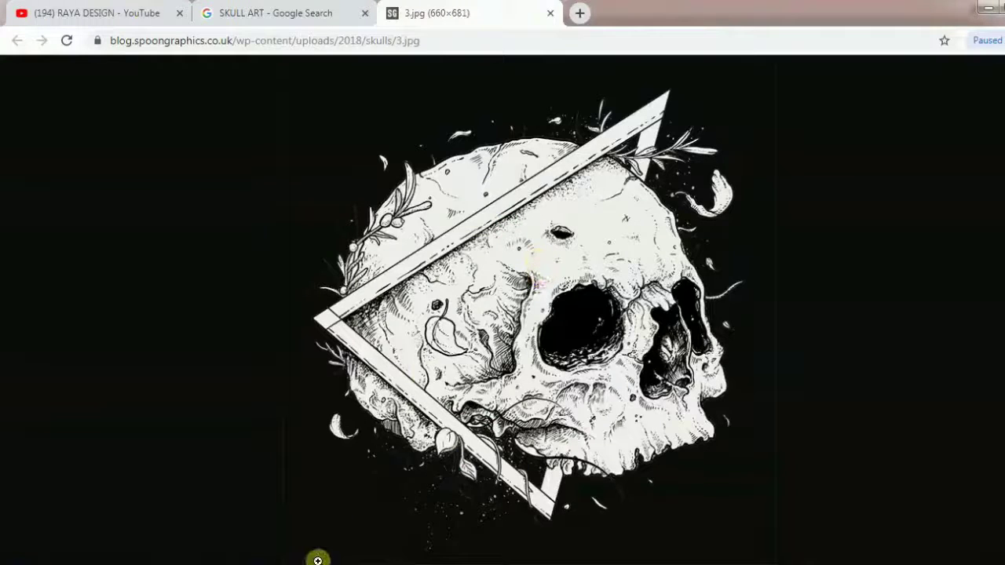
{"action": "left_click", "coordinate": [436, 483]}
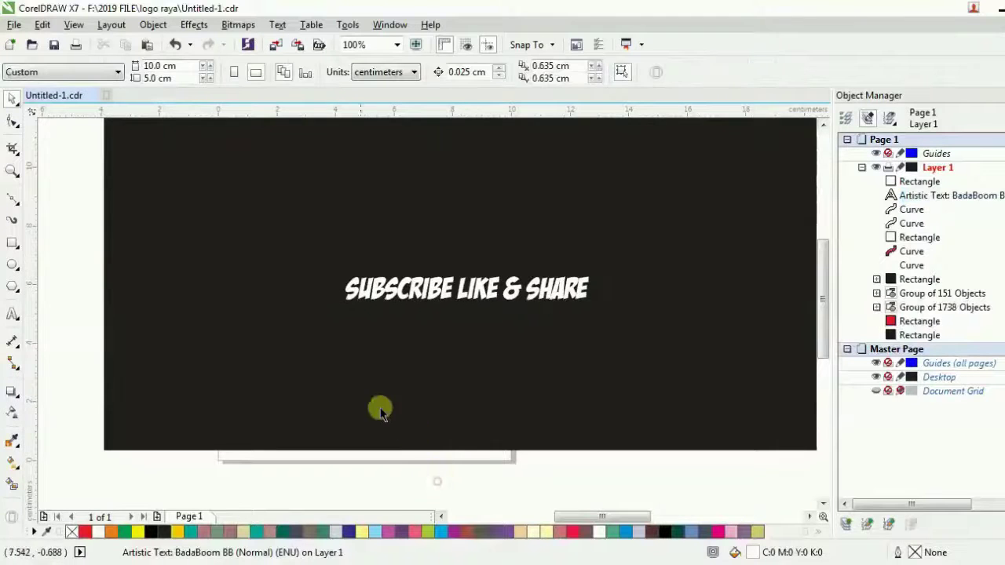
{"action": "right_click", "coordinate": [62, 265]}
{"action": "left_click", "coordinate": [101, 365]}
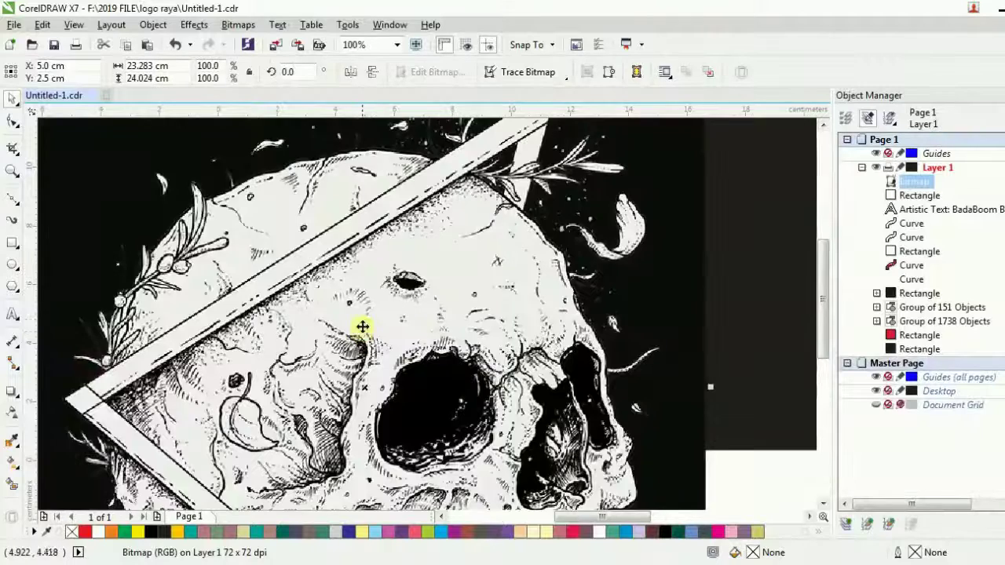
{"action": "scroll", "coordinate": [359, 321], "scroll_direction": "down", "scroll_amount": 2}
{"action": "left_click_drag", "start_coordinate": [349, 345], "coordinate": [587, 304]}
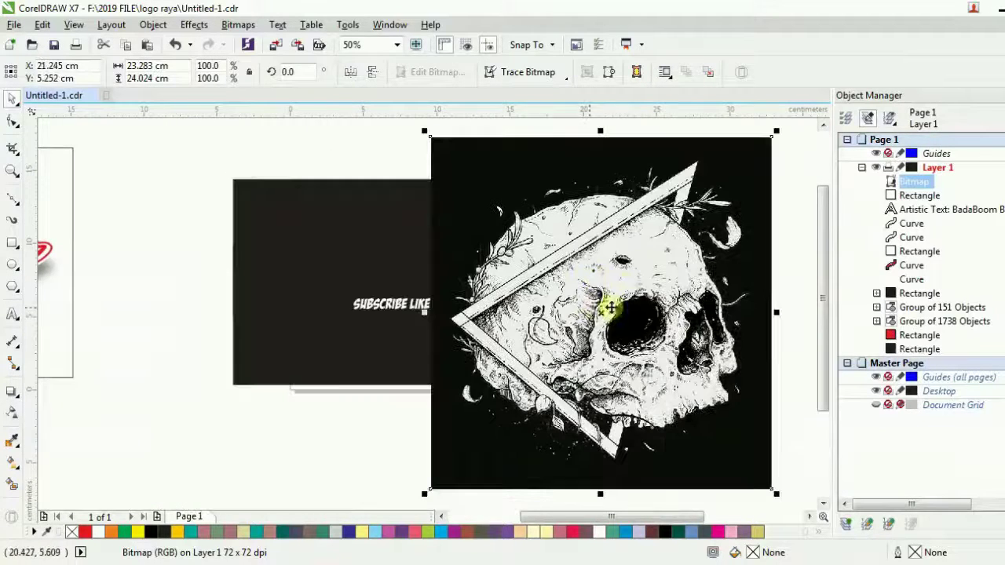
- Convert the skull image to a Grayscale (8-bit) bitmap at 300 dpi
{"action": "left_click", "coordinate": [238, 26]}
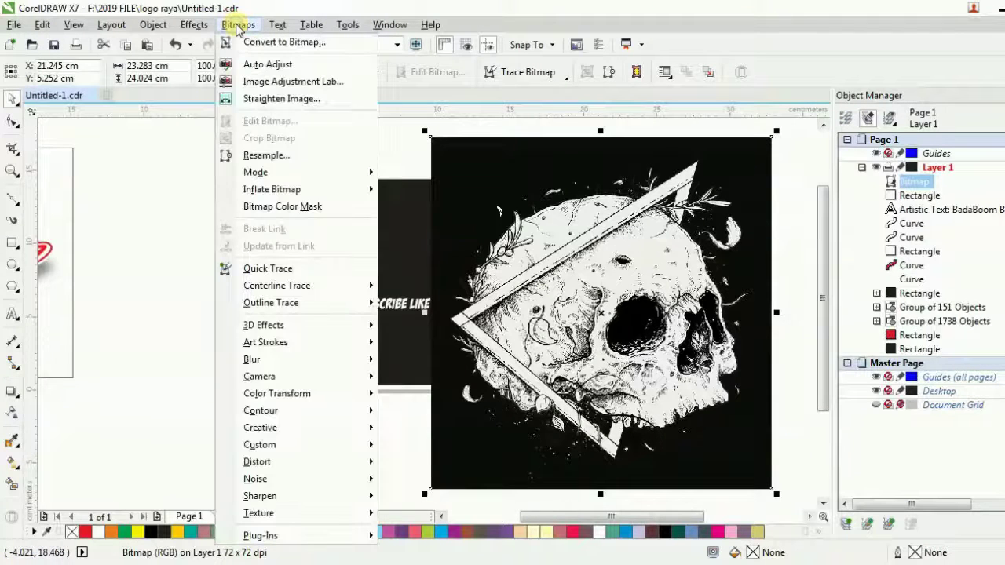
{"action": "left_click", "coordinate": [246, 42]}
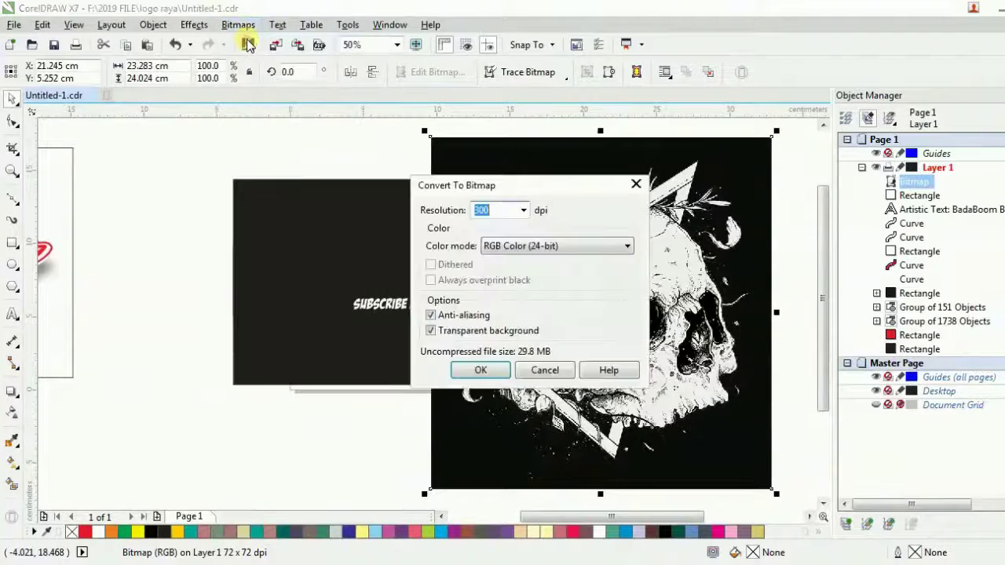
{"action": "left_click", "coordinate": [495, 250]}
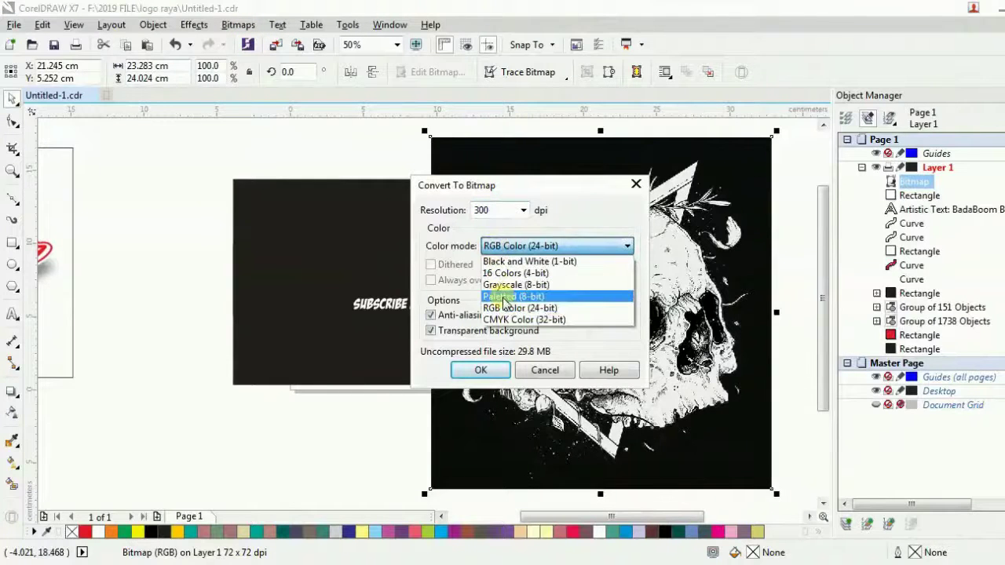
{"action": "left_click", "coordinate": [503, 288]}
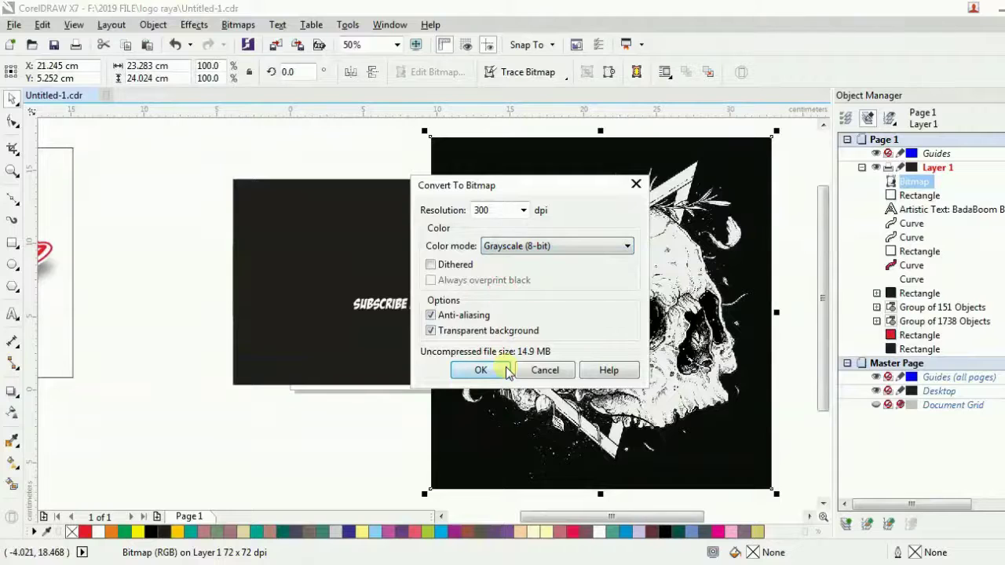
{"action": "left_click", "coordinate": [482, 370]}
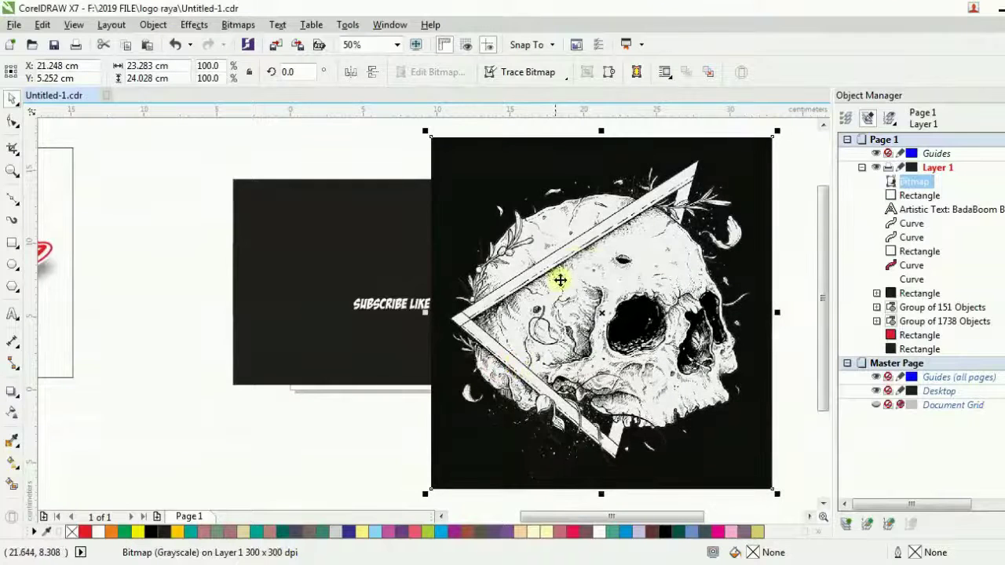
- Convert the grayscale skull bitmap to RGB Color (24-bit) at 300 dpi
{"action": "left_click", "coordinate": [228, 26]}
{"action": "left_click", "coordinate": [283, 38]}
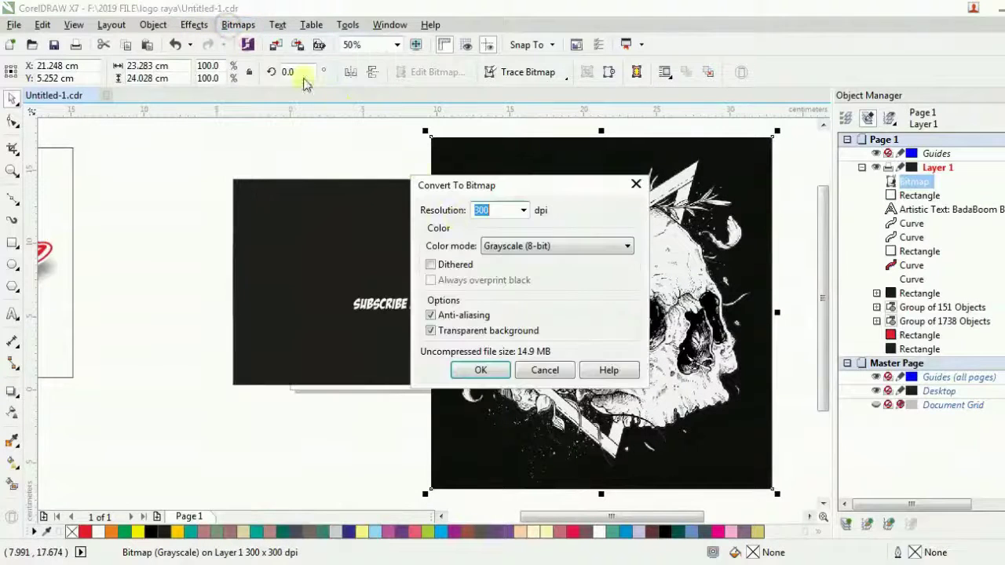
{"action": "left_click", "coordinate": [488, 250]}
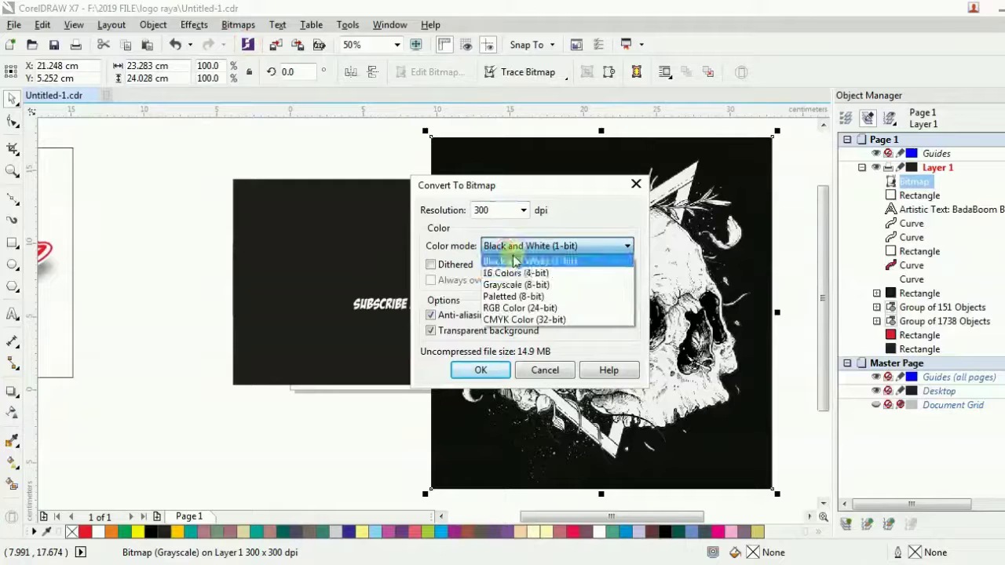
{"action": "left_click", "coordinate": [504, 306]}
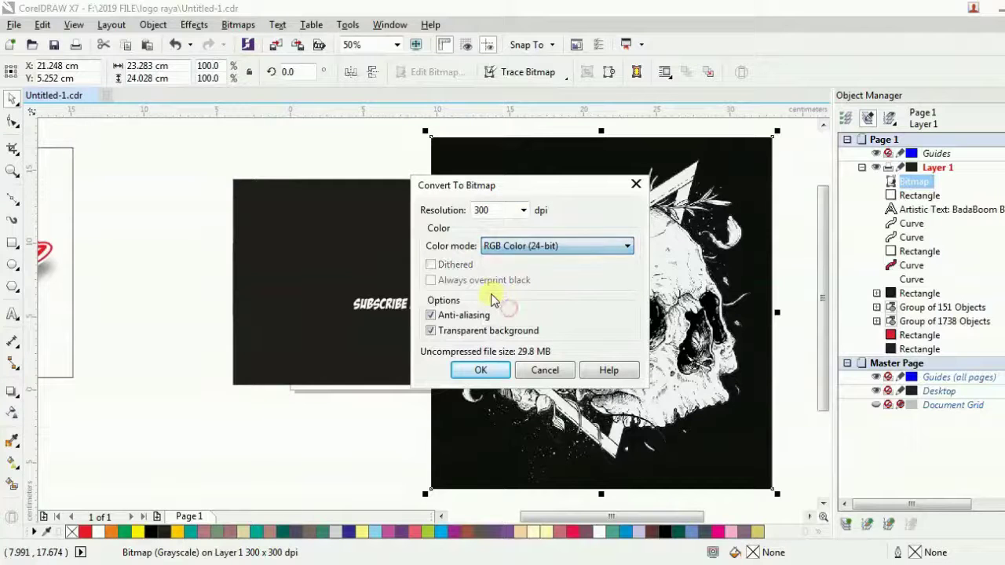
{"action": "left_click", "coordinate": [503, 372]}
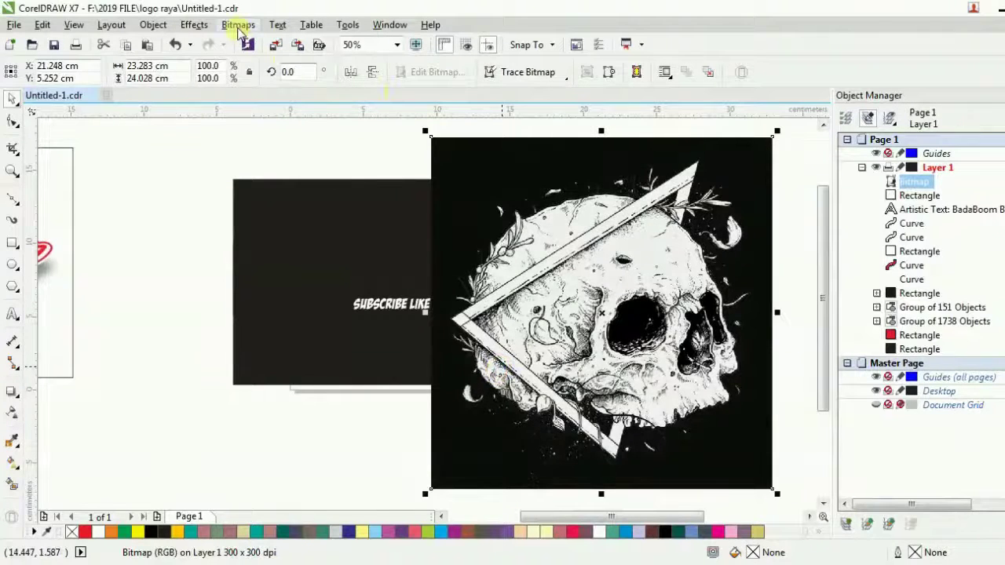
- Adjust the skull bitmap in the Image Adjustment Lab with brightness -34 and contrast 43
{"action": "left_click", "coordinate": [237, 26]}
{"action": "left_click", "coordinate": [266, 80]}
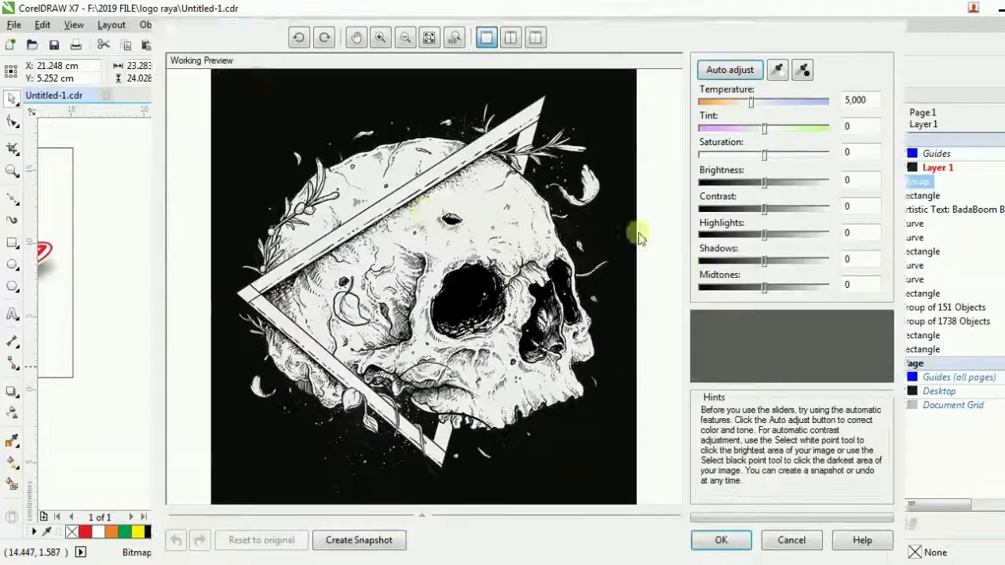
{"action": "left_click_drag", "start_coordinate": [766, 183], "coordinate": [777, 185]}
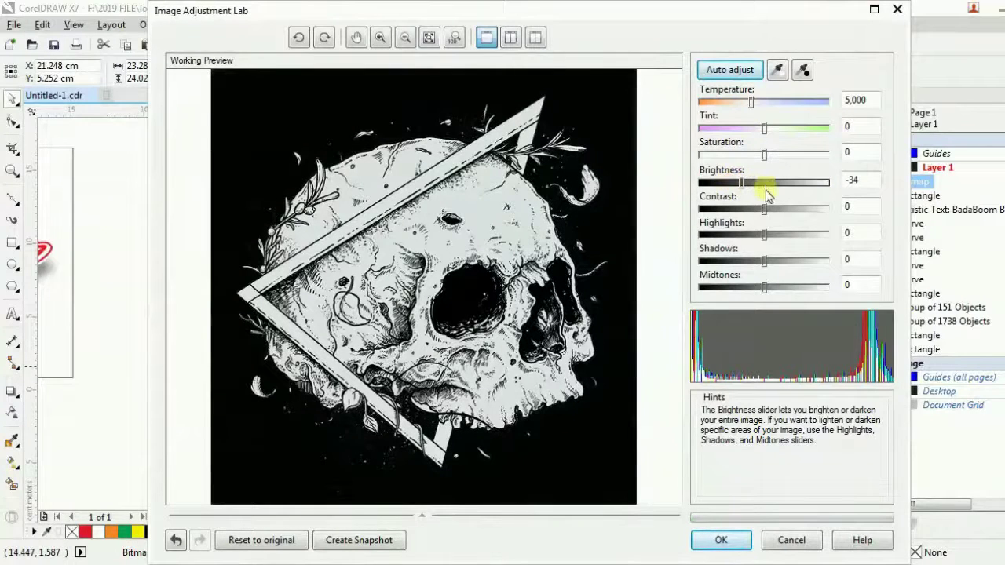
{"action": "left_click_drag", "start_coordinate": [765, 210], "coordinate": [794, 214]}
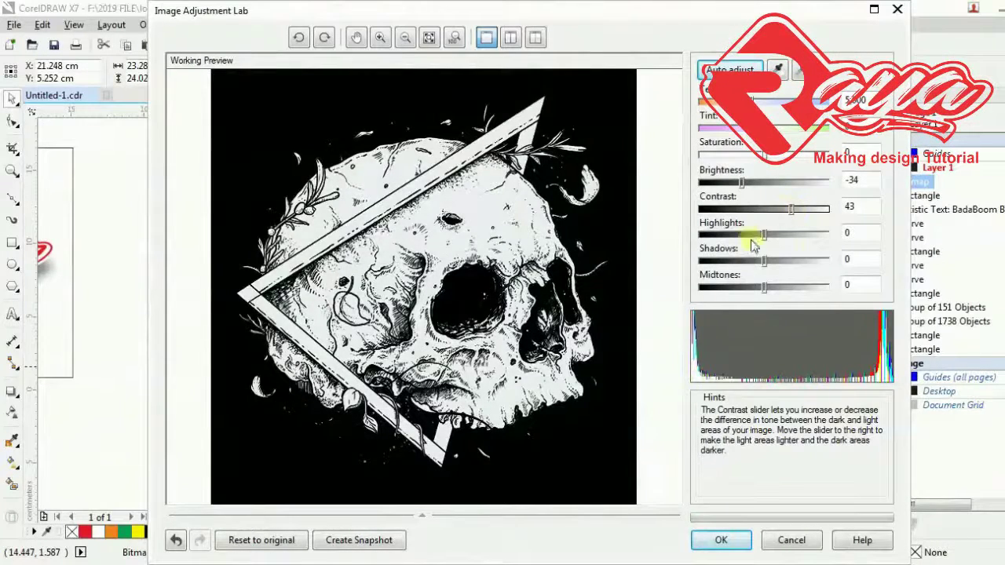
{"action": "left_click", "coordinate": [722, 540]}
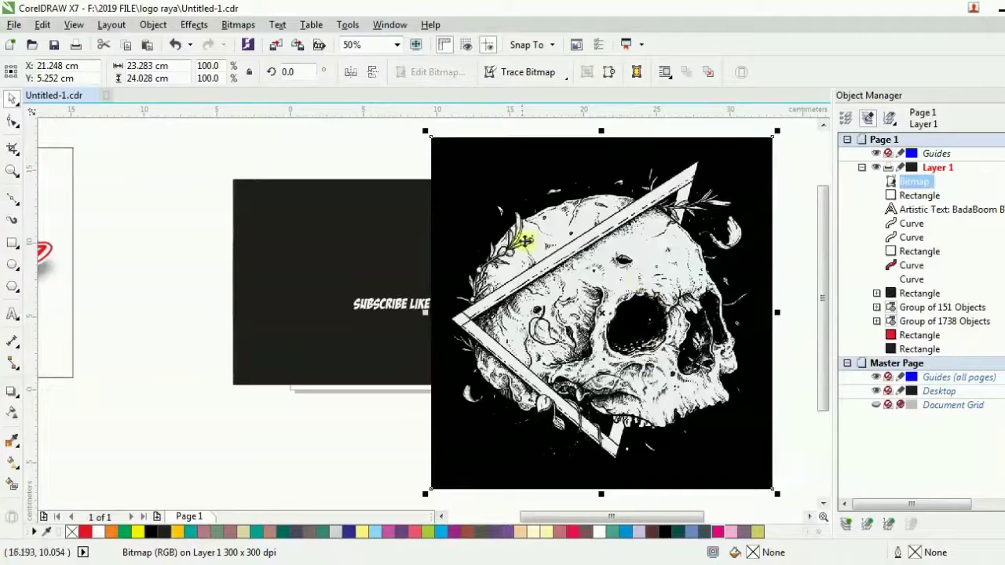
- Outline-trace the skull bitmap as a High quality image with the detail level raised, keeping smoothing at 25
{"action": "left_click", "coordinate": [229, 25]}
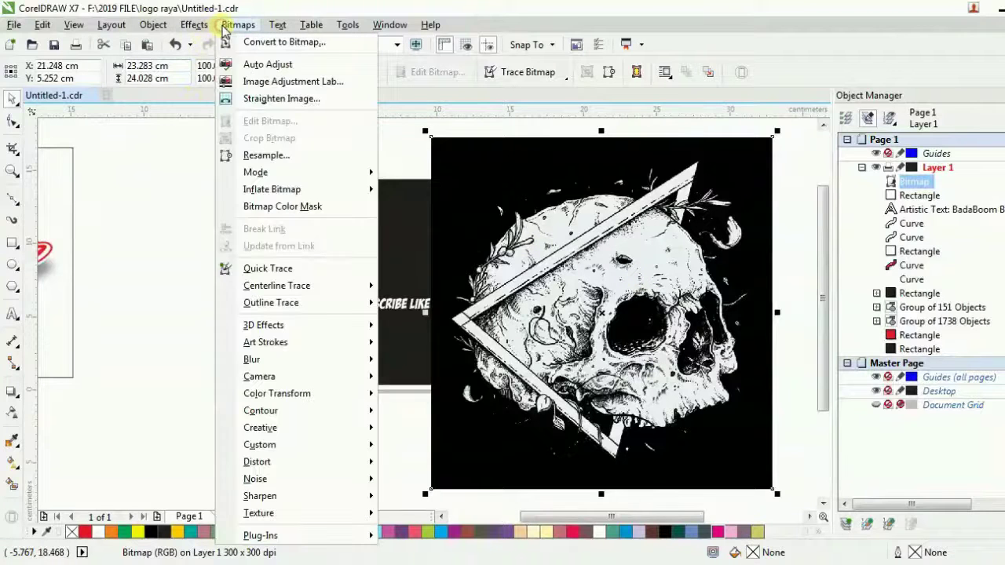
{"action": "mouse_move", "coordinate": [314, 306]}
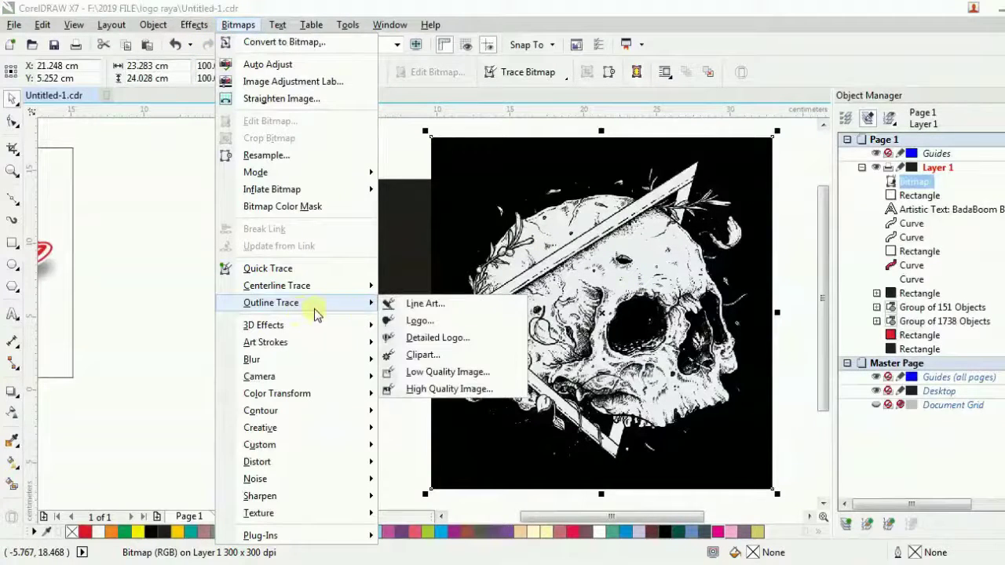
{"action": "left_click", "coordinate": [453, 344]}
{"action": "left_click", "coordinate": [321, 284]}
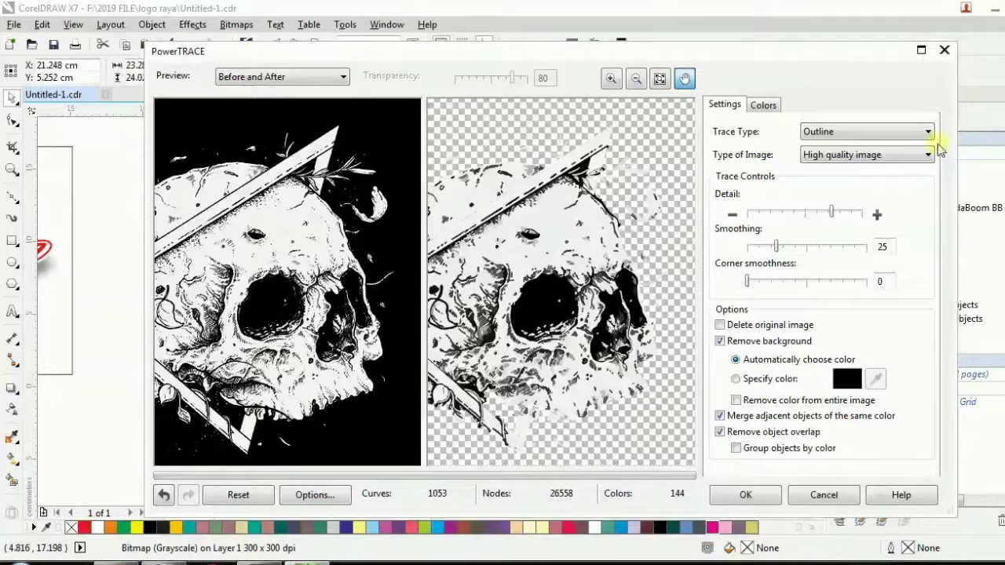
{"action": "left_click", "coordinate": [853, 214]}
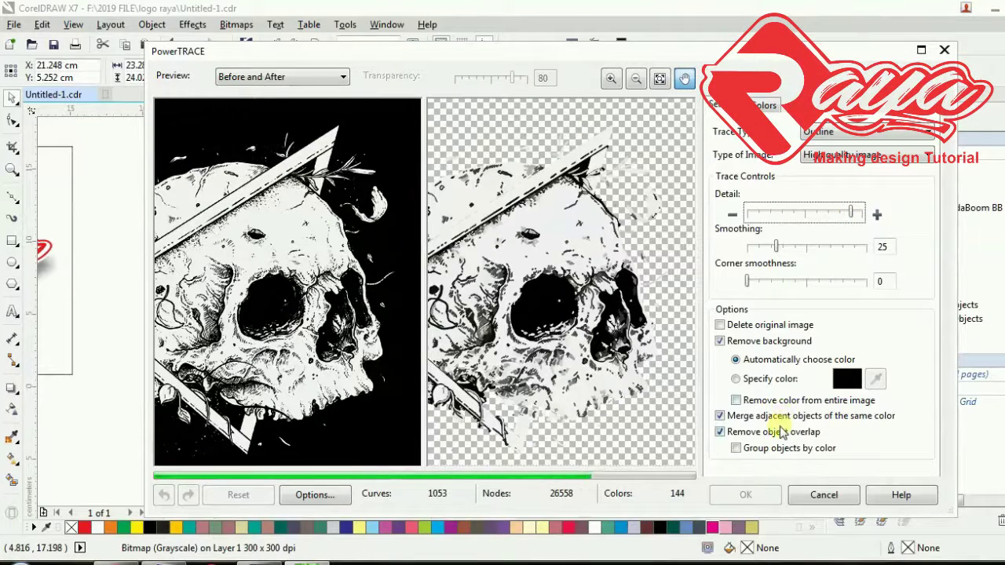
{"action": "left_click", "coordinate": [749, 496]}
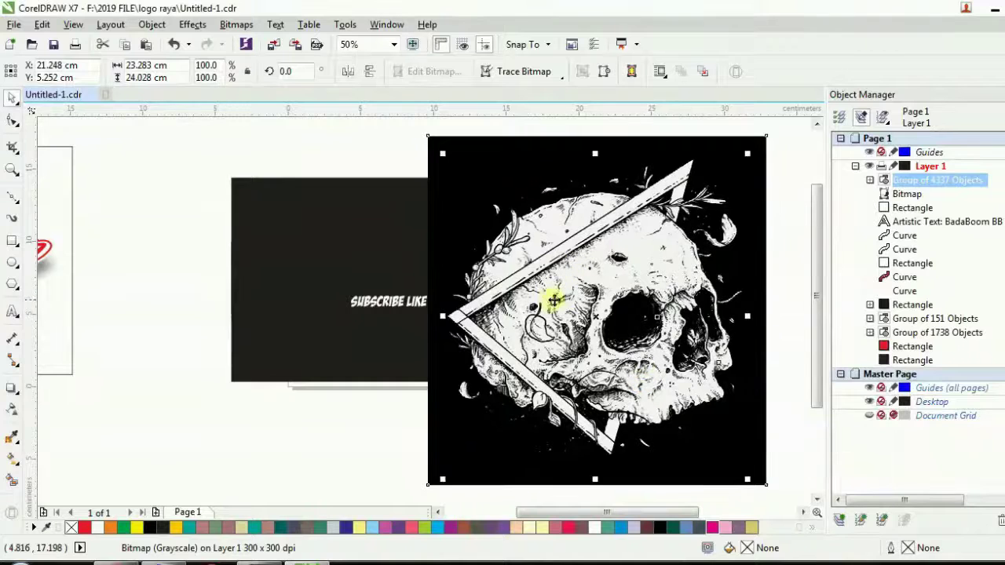
- Move the traced skull group off the bitmap onto the banner's left side and delete the original skull bitmap
{"action": "left_click_drag", "start_coordinate": [578, 290], "coordinate": [310, 291]}
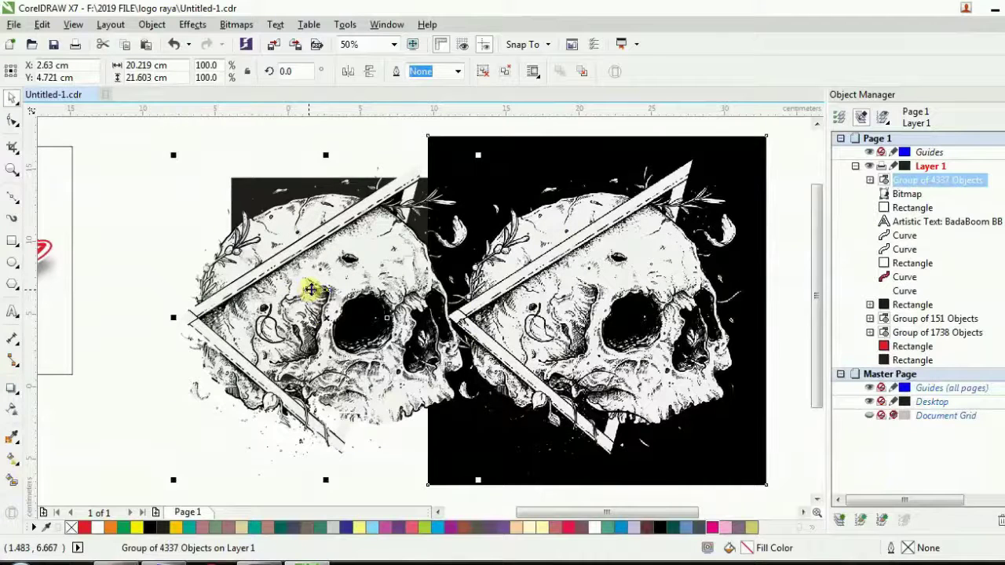
{"action": "left_click", "coordinate": [577, 269]}
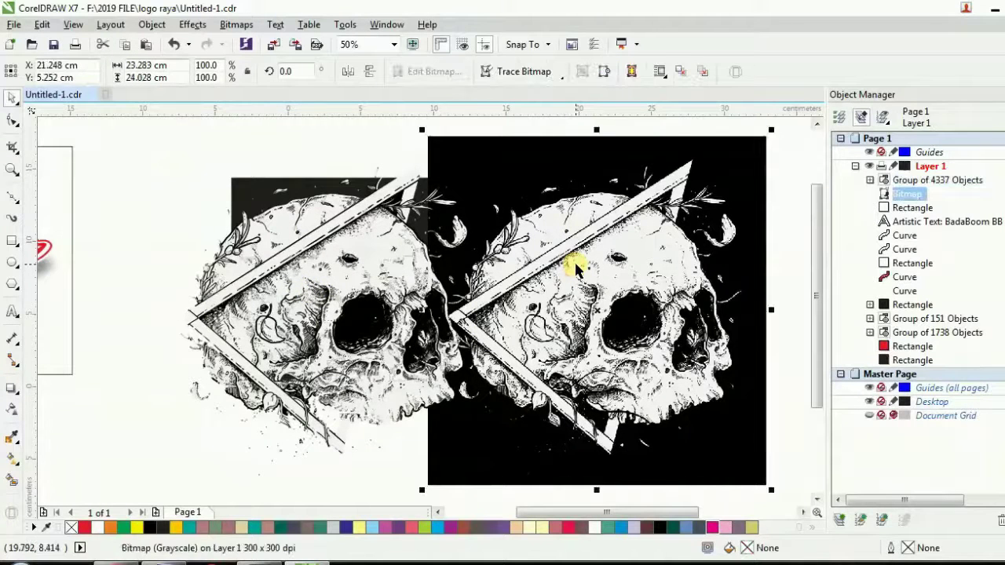
{"action": "right_click", "coordinate": [575, 268]}
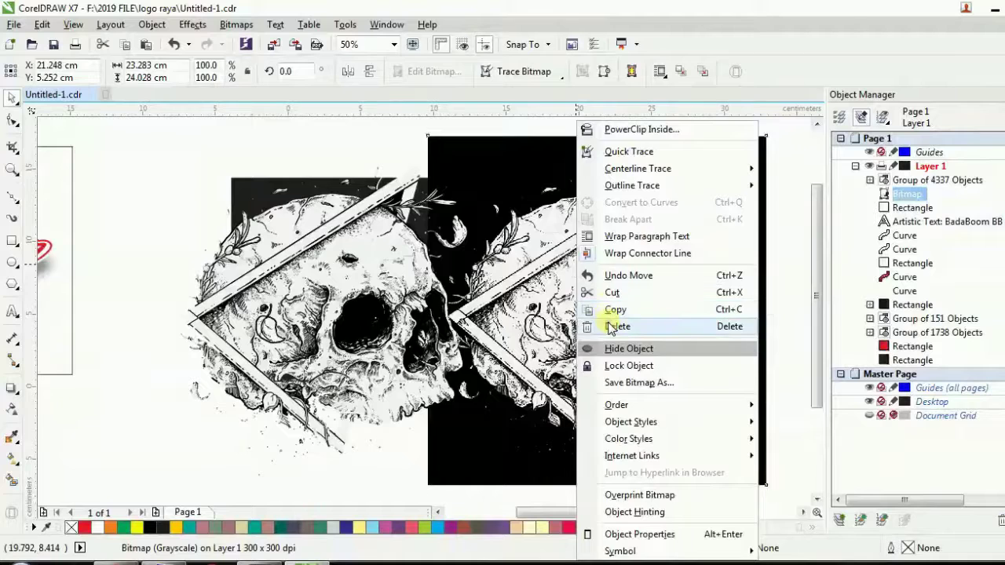
{"action": "left_click", "coordinate": [611, 327]}
- Scale the traced skull group down proportionally to about 9.06 by 9.68 cm within the left part of the banner
{"action": "left_click", "coordinate": [408, 301]}
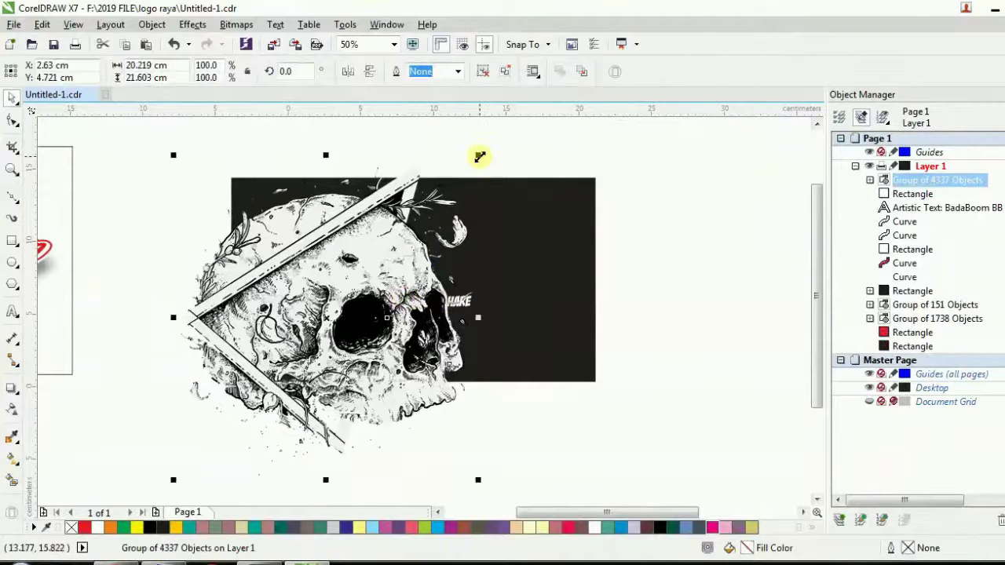
{"action": "left_click_drag", "start_coordinate": [479, 157], "coordinate": [370, 288]}
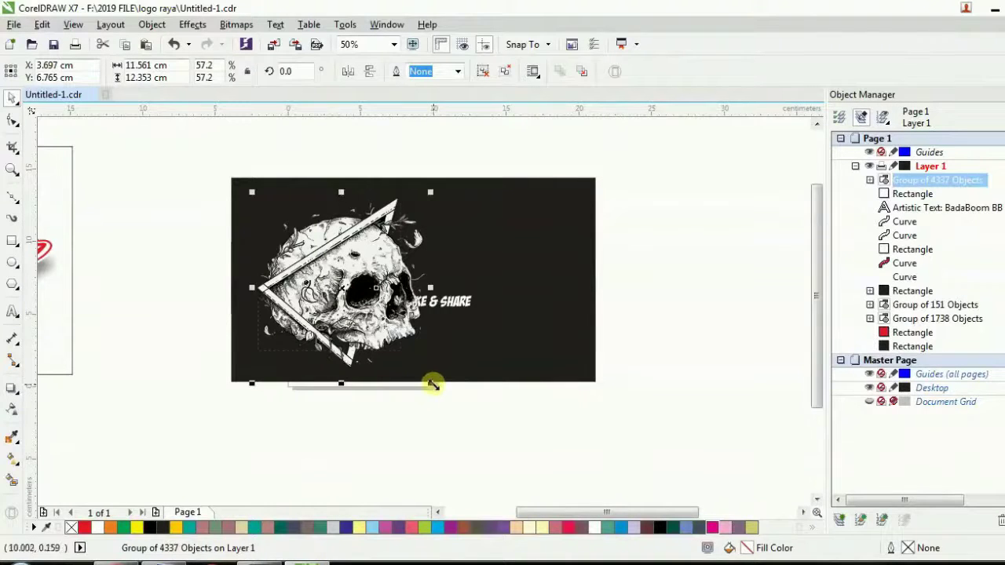
{"action": "left_click_drag", "start_coordinate": [432, 385], "coordinate": [394, 343]}
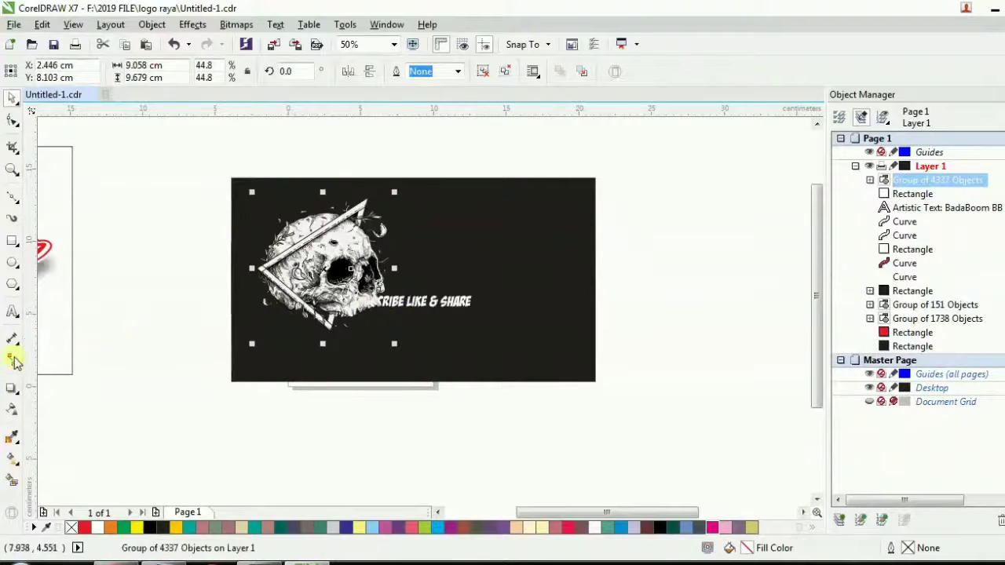
- Sample the black of the skull's eye socket and fill the banner's background rectangle with it
{"action": "left_click", "coordinate": [11, 436]}
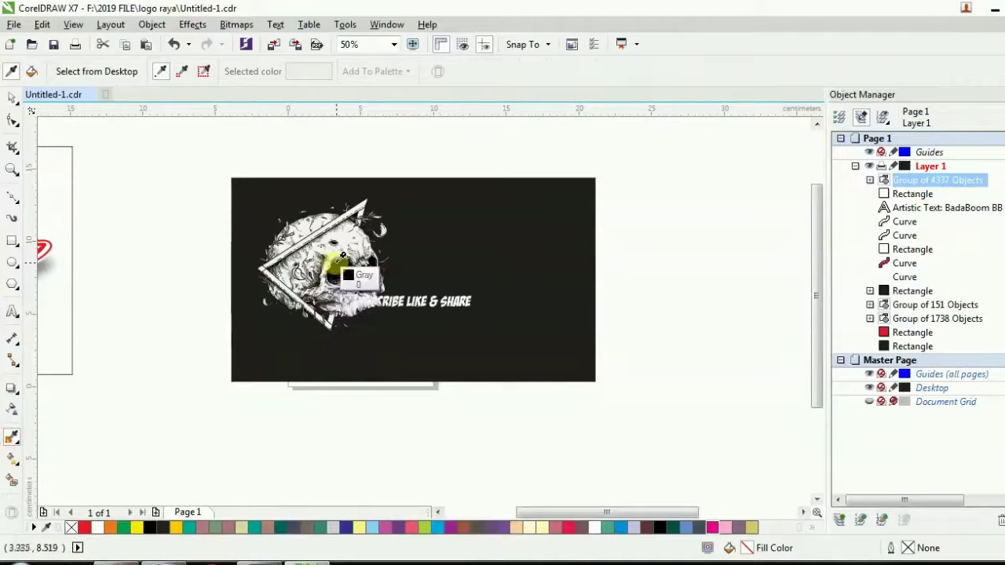
{"action": "left_click", "coordinate": [339, 269]}
{"action": "left_click", "coordinate": [449, 226]}
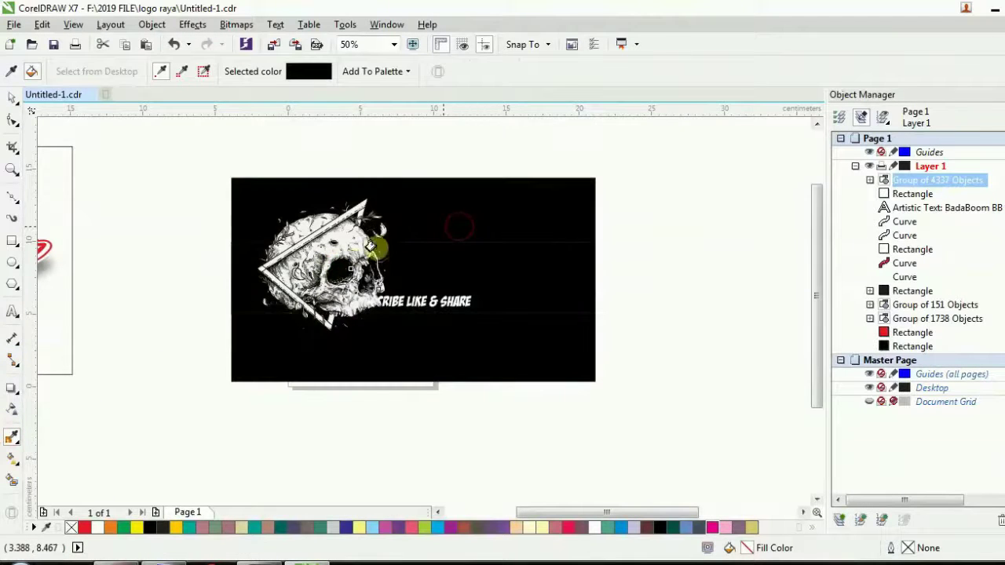
{"action": "scroll", "coordinate": [348, 264], "scroll_direction": "up", "scroll_amount": 1}
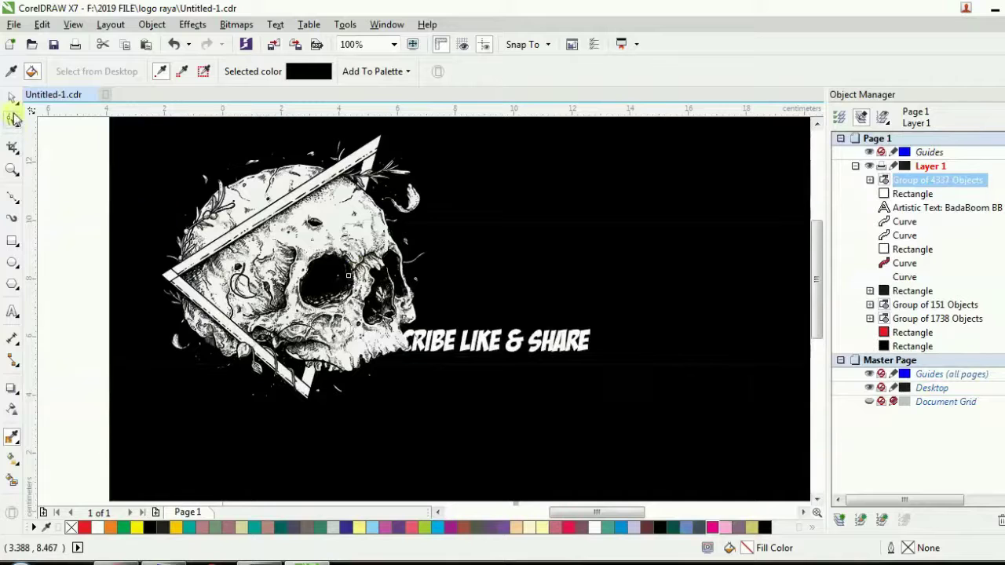
- Reposition the skull group slightly on the banner and scale it down to about 8.33 by 8.90 cm
{"action": "left_click", "coordinate": [12, 95]}
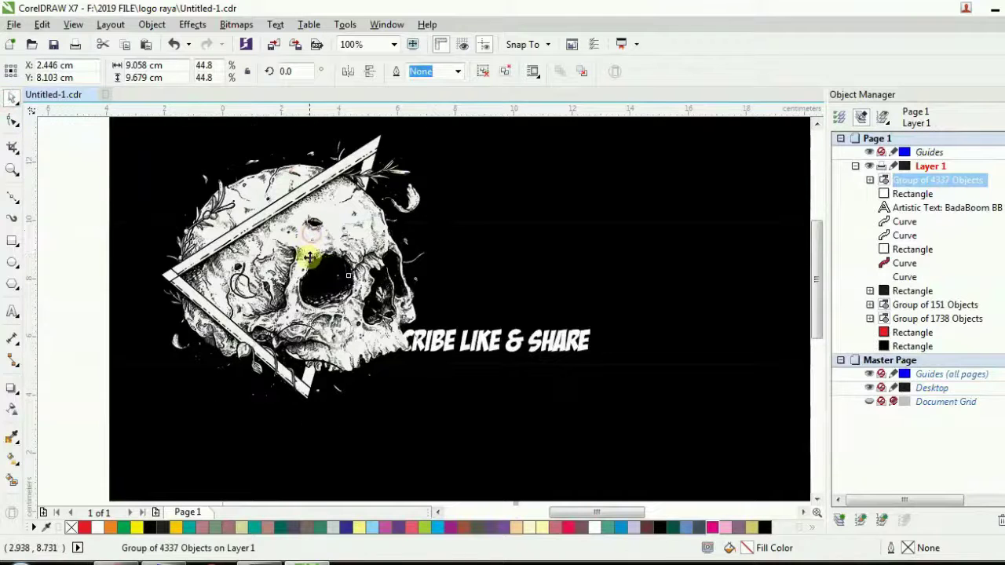
{"action": "left_click_drag", "start_coordinate": [322, 272], "coordinate": [317, 249]}
{"action": "key", "text": "ctrl+z"}
{"action": "left_click", "coordinate": [340, 271]}
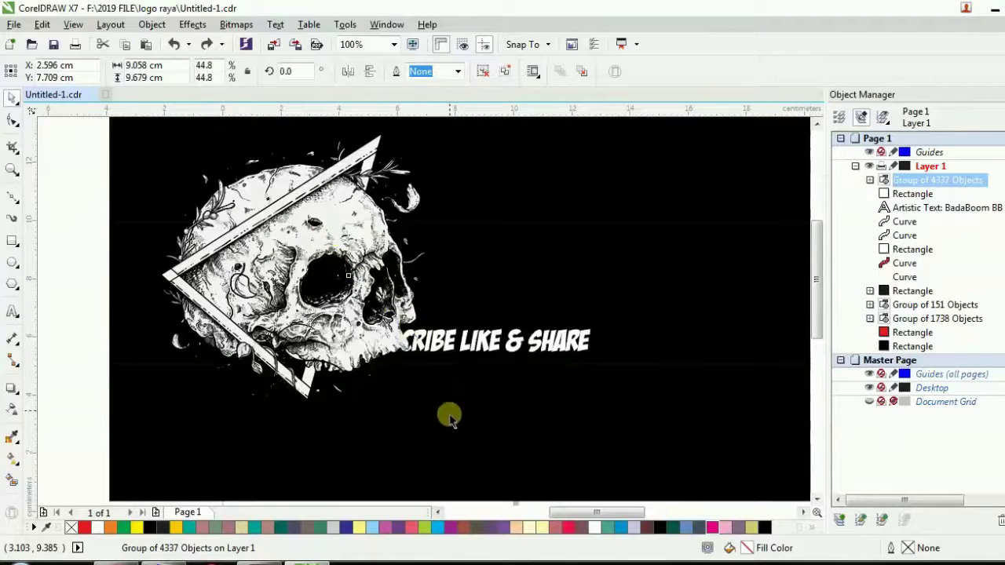
{"action": "left_click", "coordinate": [71, 257]}
{"action": "left_click", "coordinate": [271, 250]}
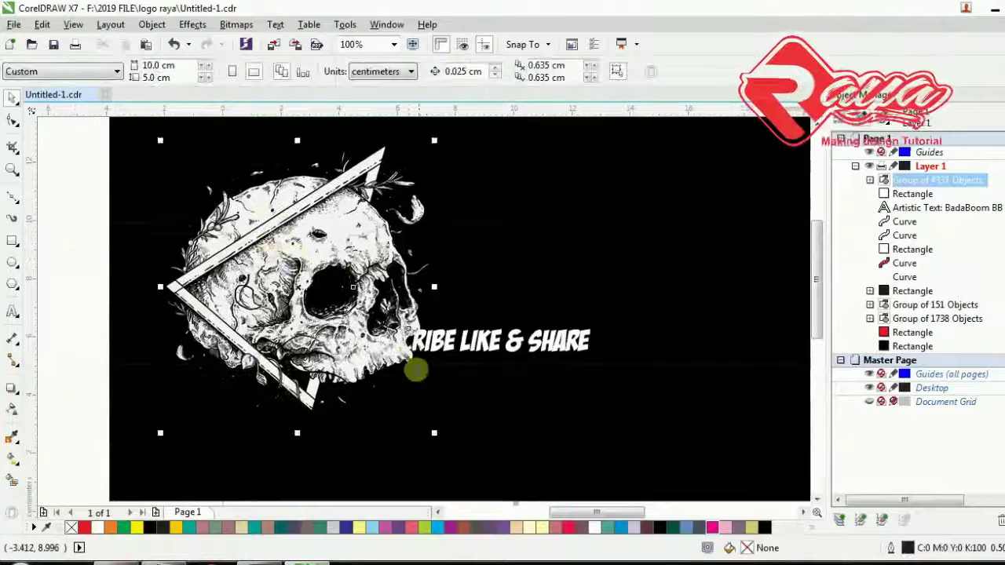
{"action": "left_click_drag", "start_coordinate": [437, 431], "coordinate": [449, 353]}
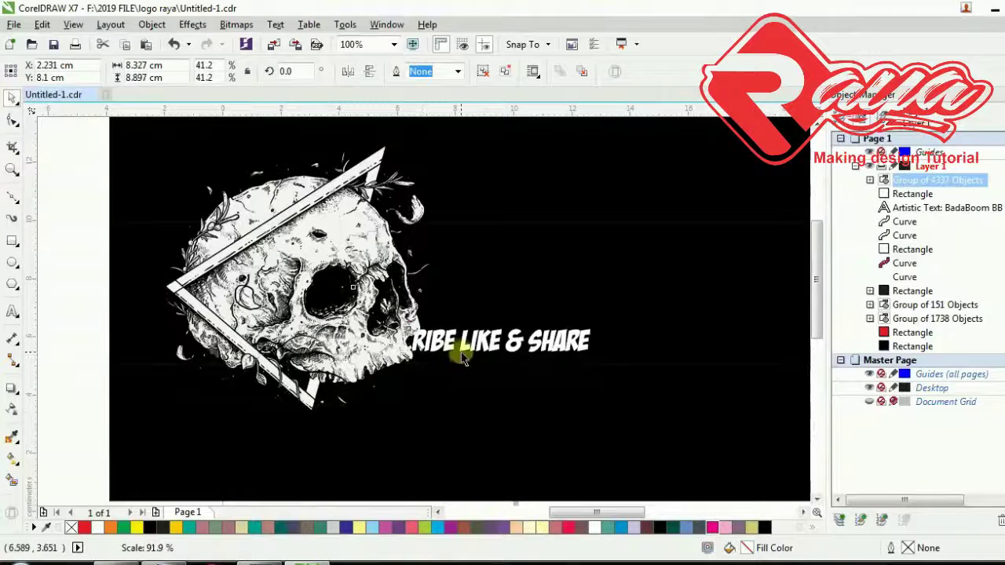
{"action": "left_click", "coordinate": [449, 343]}
{"action": "left_click", "coordinate": [529, 339]}
{"action": "left_click_drag", "start_coordinate": [530, 339], "coordinate": [554, 337]}
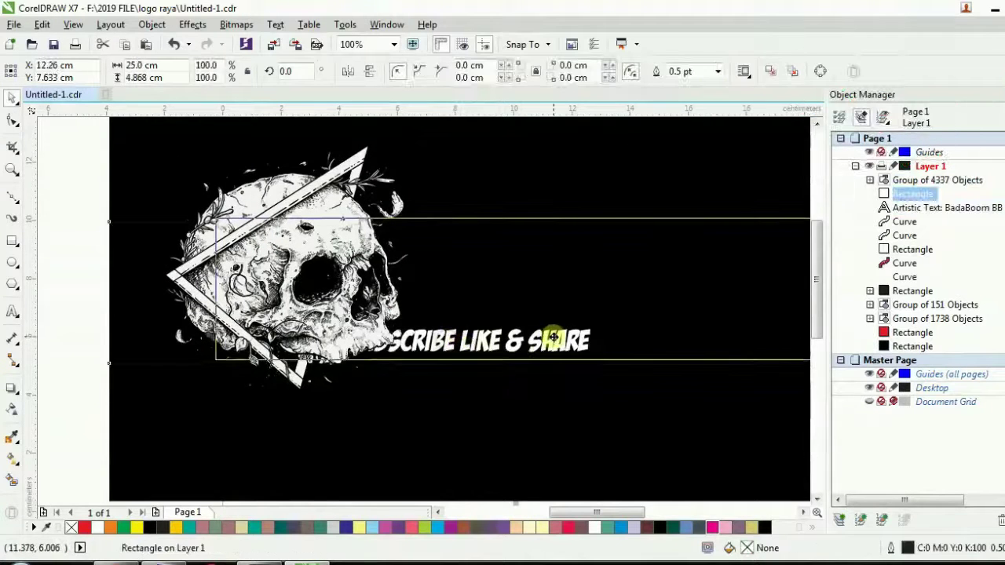
{"action": "key", "text": "ctrl+z"}
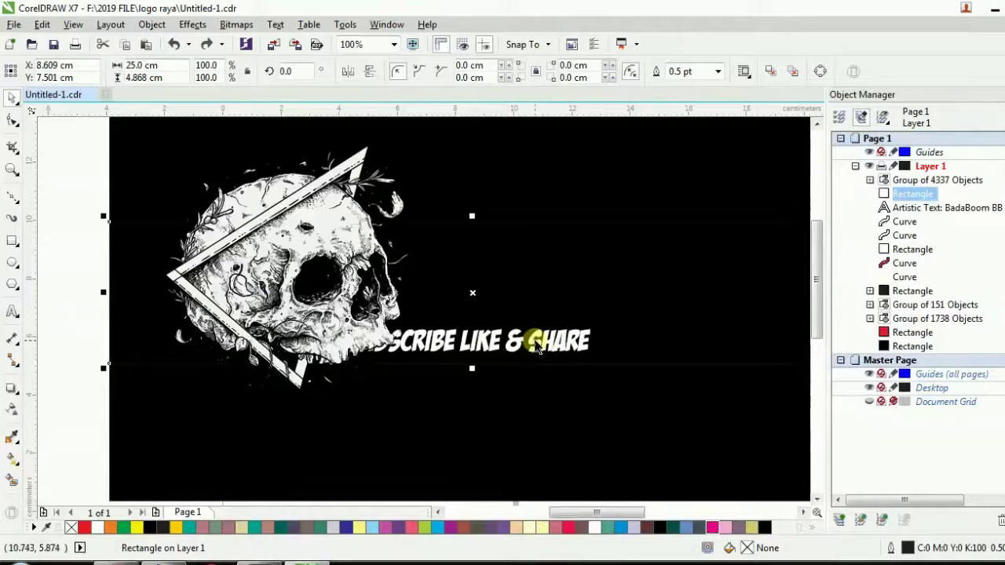
- Move the SUBSCRIBE LIKE & SHARE text right, clear of the skull, and shift the skull group slightly down and right
{"action": "left_click", "coordinate": [520, 343]}
{"action": "left_click_drag", "start_coordinate": [520, 343], "coordinate": [597, 339]}
{"action": "left_click", "coordinate": [321, 225]}
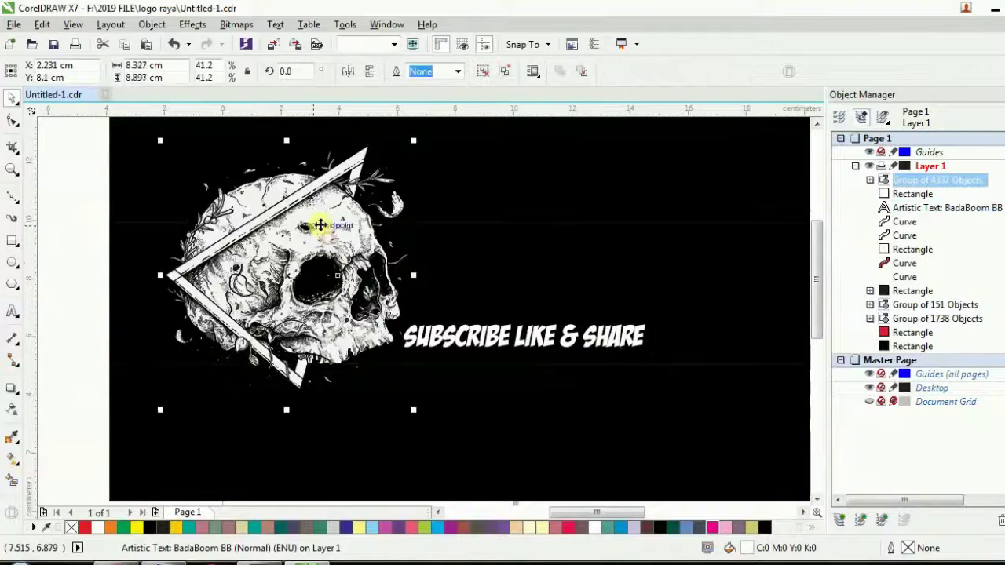
{"action": "left_click_drag", "start_coordinate": [320, 225], "coordinate": [334, 241]}
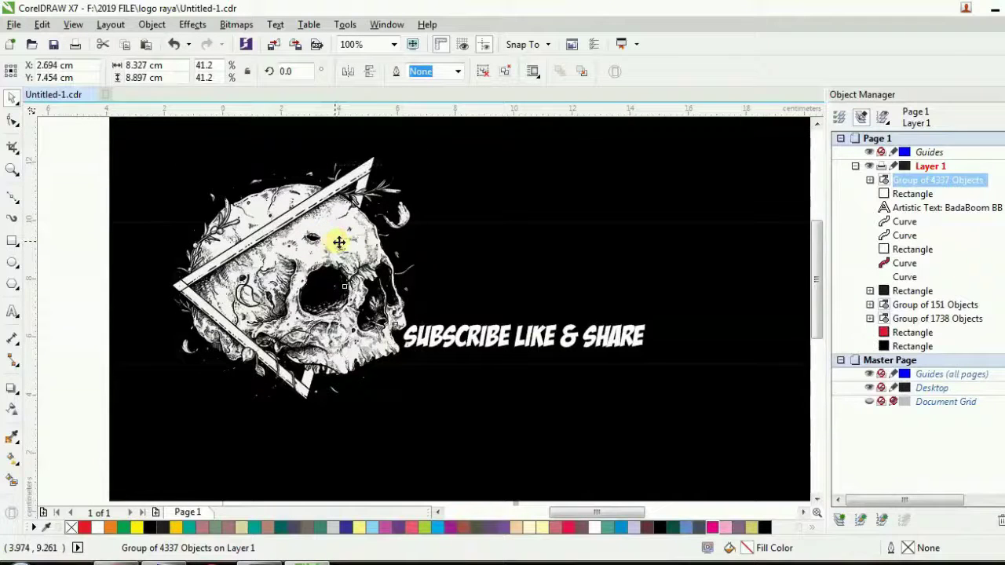
{"action": "left_click_drag", "start_coordinate": [339, 243], "coordinate": [345, 250]}
- Move the SUBSCRIBE LIKE & SHARE text to about X 11.55, Y 6.01 cm and stretch it horizontally to about 10.22 cm wide
{"action": "left_click", "coordinate": [538, 337]}
{"action": "left_click_drag", "start_coordinate": [545, 337], "coordinate": [575, 337]}
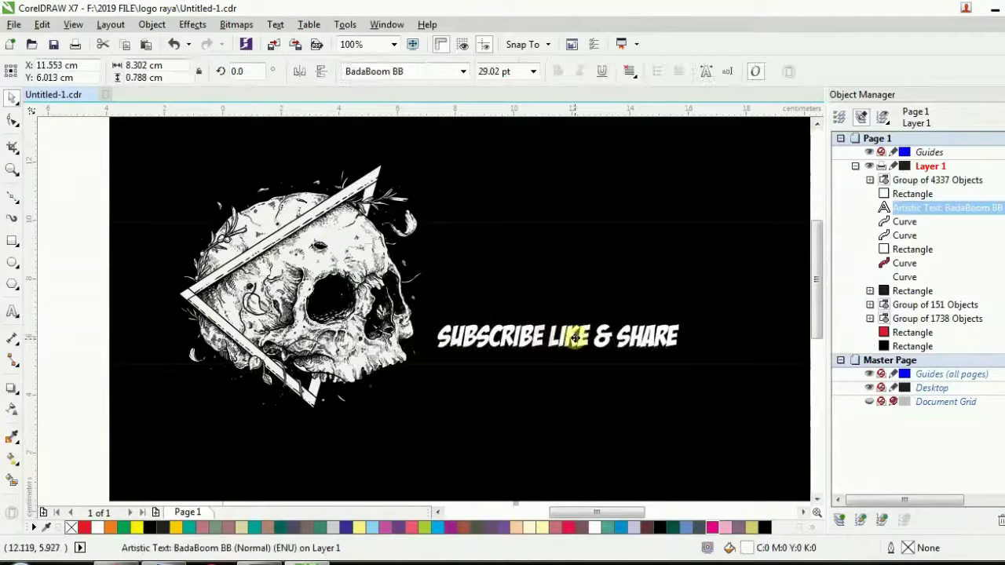
{"action": "left_click_drag", "start_coordinate": [686, 338], "coordinate": [740, 338]}
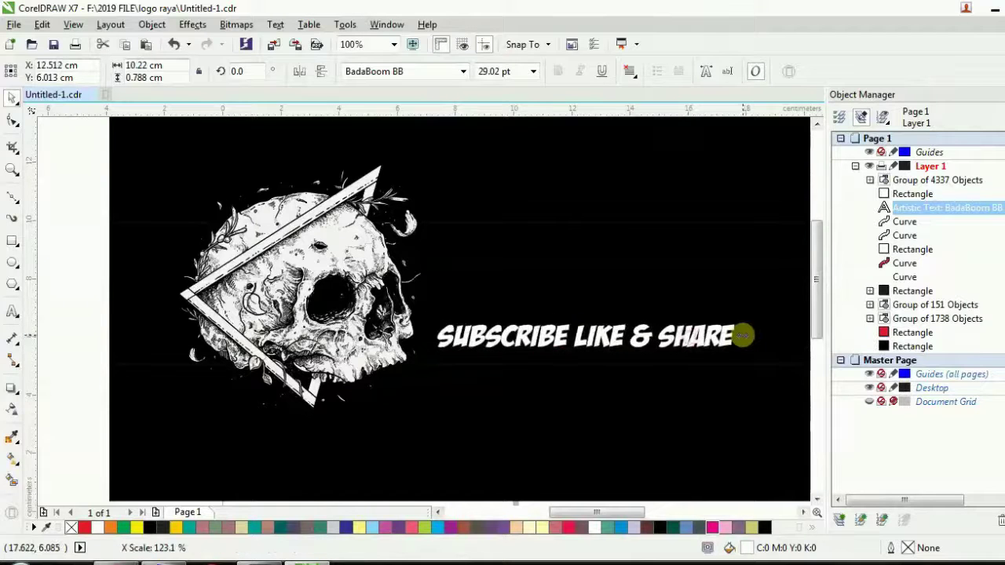
{"action": "left_click", "coordinate": [708, 336]}
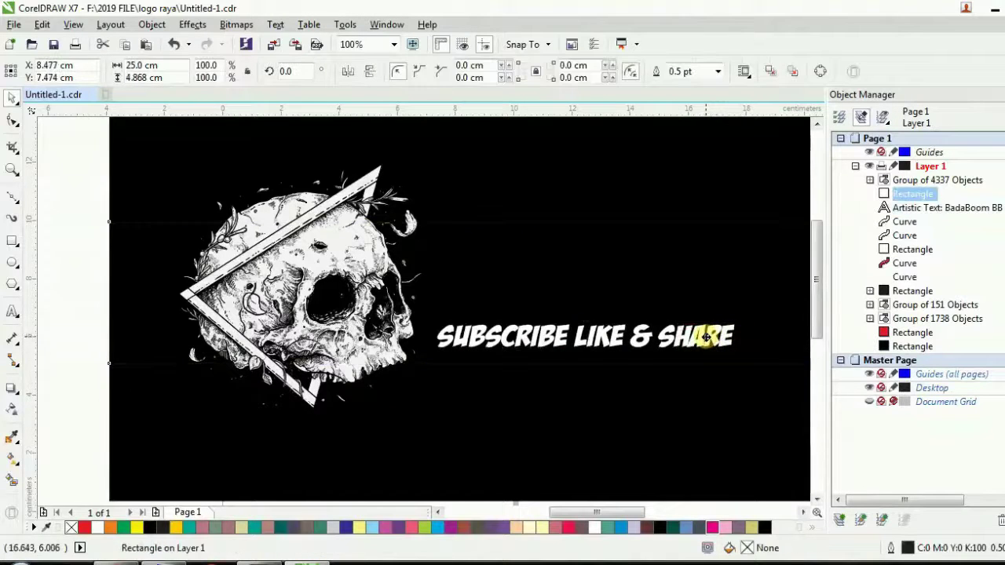
{"action": "key", "text": "ctrl+z"}
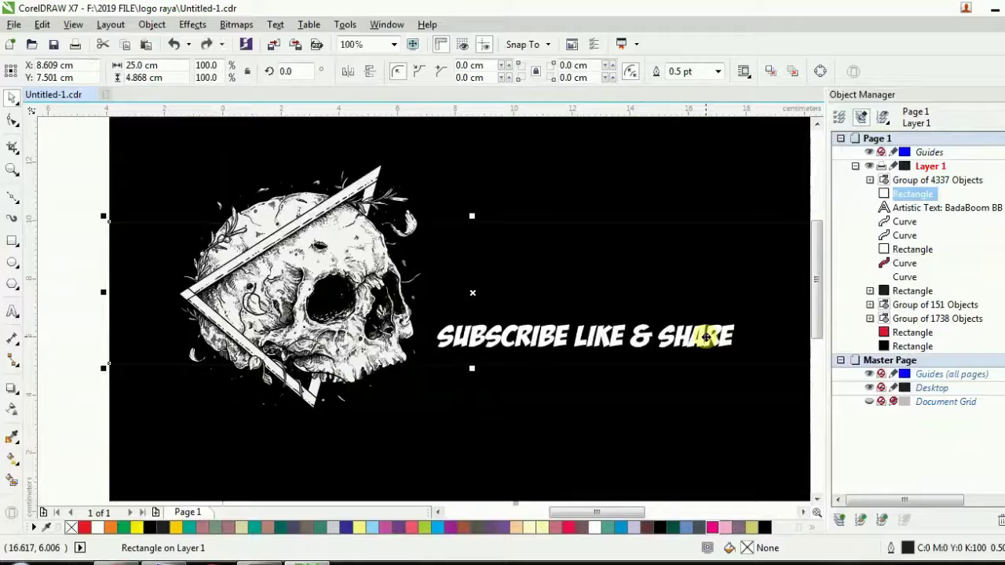
{"action": "scroll", "coordinate": [358, 283], "scroll_direction": "down", "scroll_amount": 1}
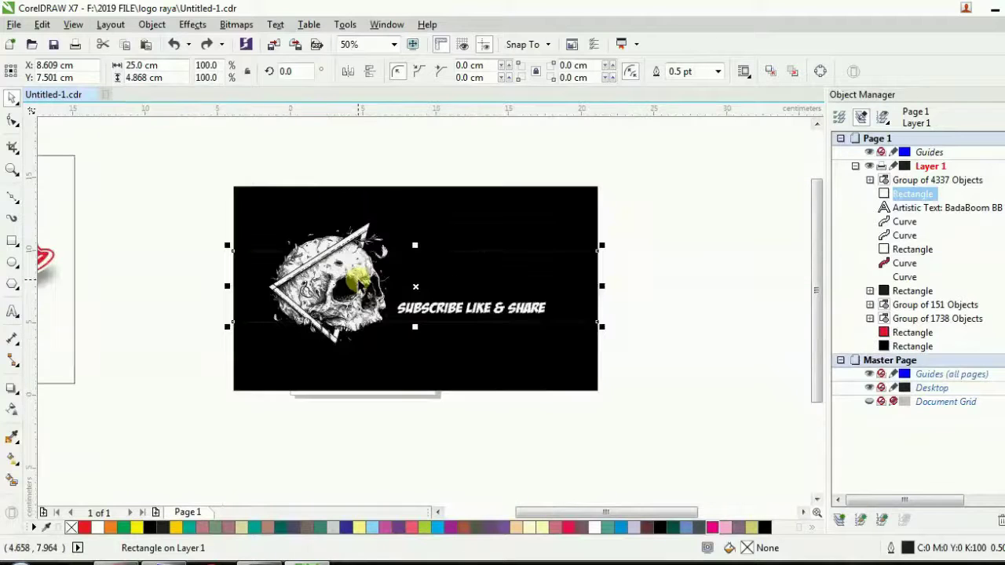
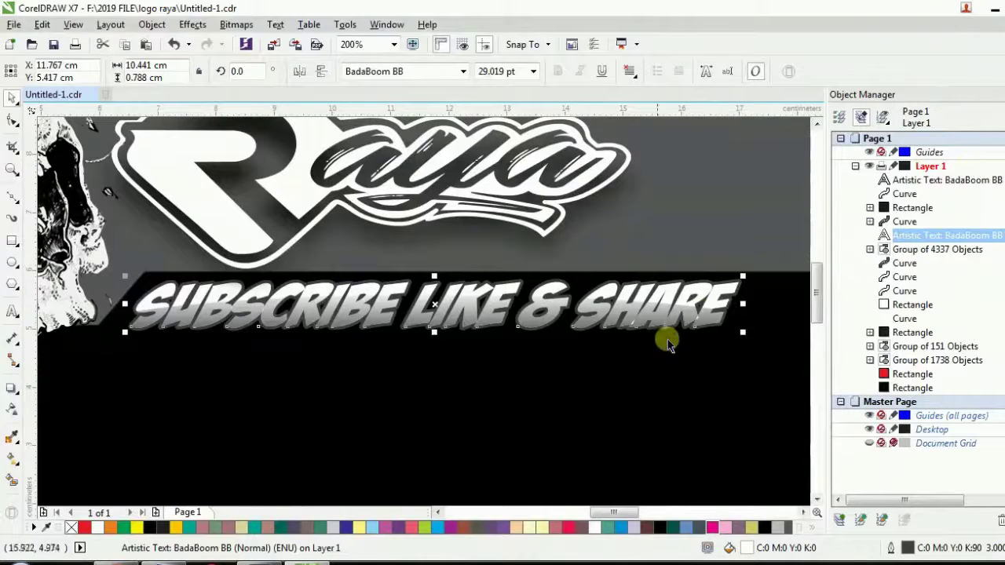
- Draw a rectangle about 12.63 by 0.84 cm across the lower half of the DESAIN DAN TUTORIAL text
{"action": "left_click", "coordinate": [593, 343]}
{"action": "scroll", "coordinate": [411, 293], "scroll_direction": "down", "scroll_amount": 1}
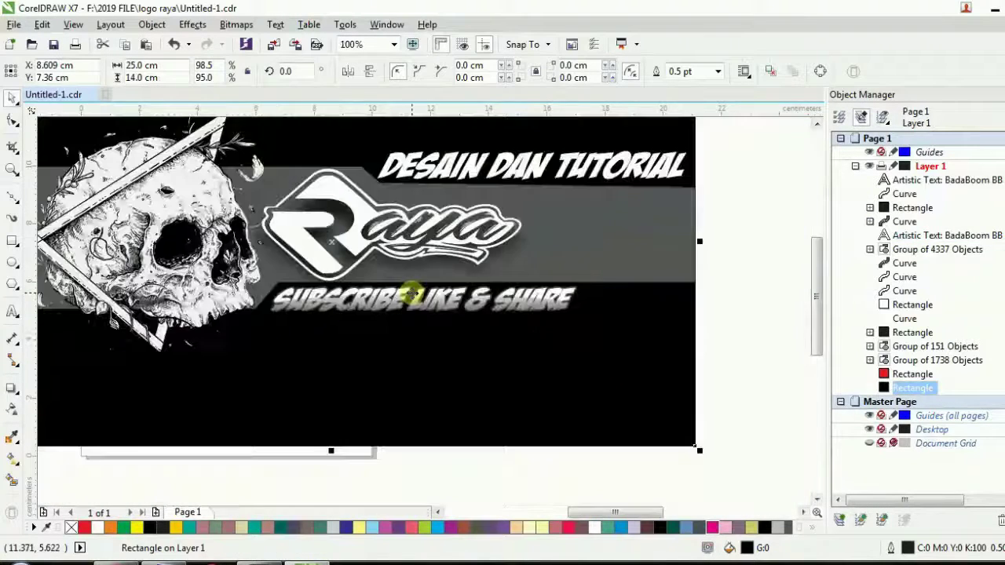
{"action": "scroll", "coordinate": [516, 142], "scroll_direction": "up", "scroll_amount": 1}
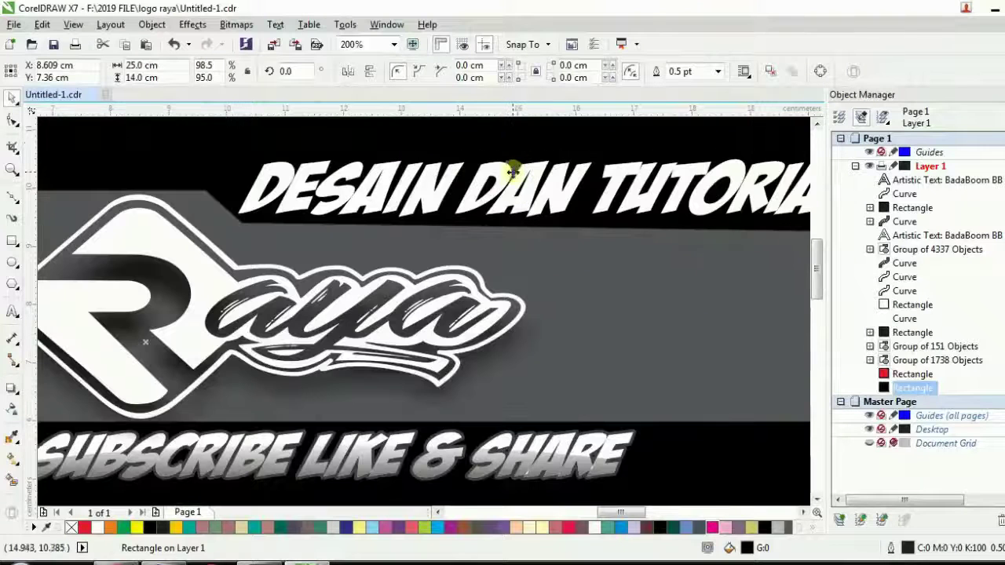
{"action": "left_click", "coordinate": [513, 181]}
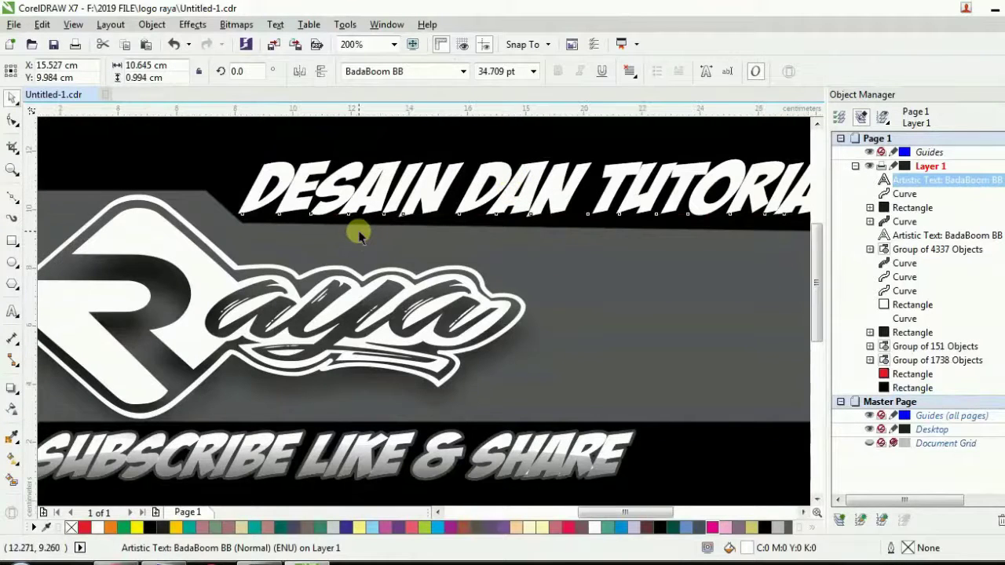
{"action": "scroll", "coordinate": [359, 236], "scroll_direction": "down", "scroll_amount": 1}
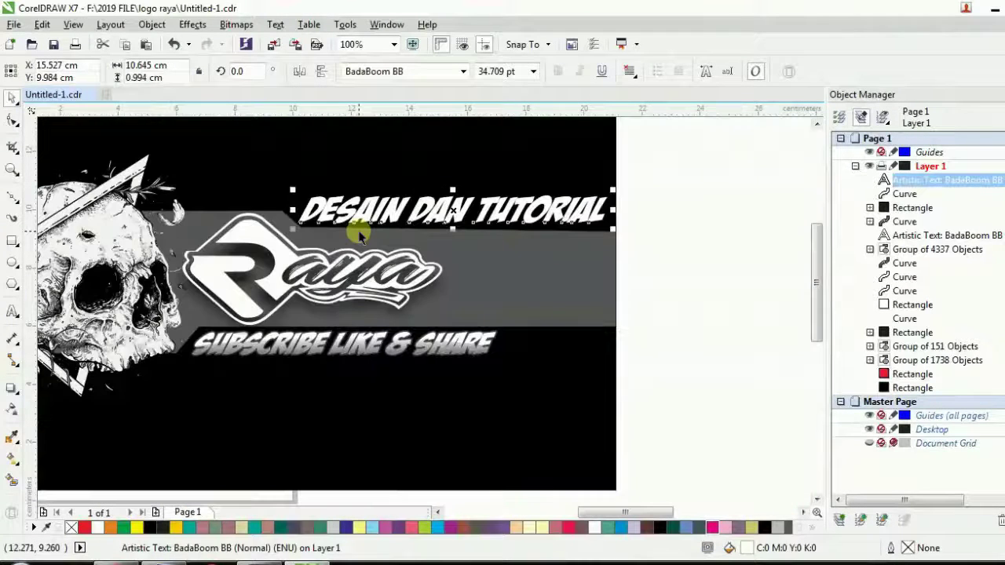
{"action": "left_click", "coordinate": [12, 241]}
{"action": "scroll", "coordinate": [485, 199], "scroll_direction": "up", "scroll_amount": 1}
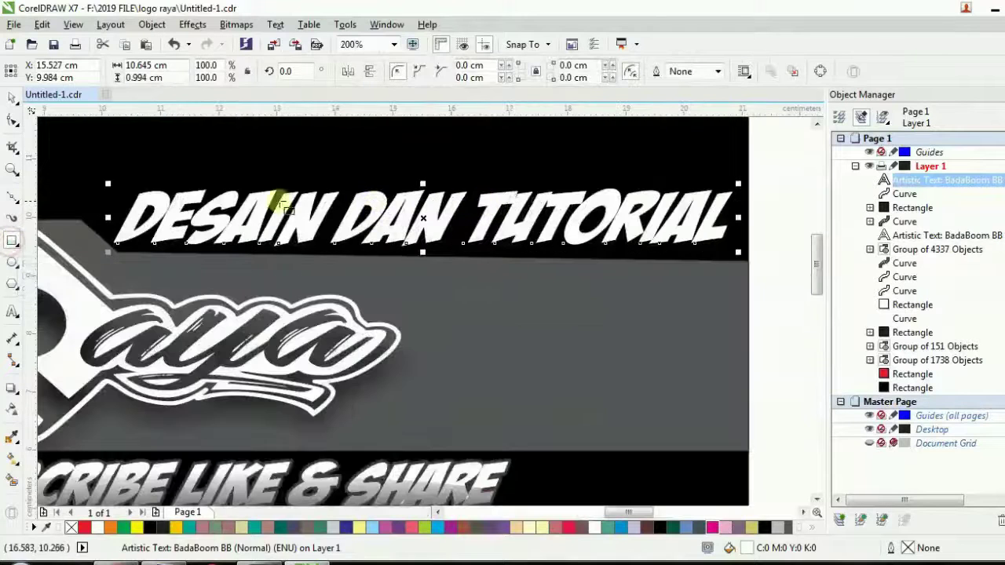
{"action": "scroll", "coordinate": [122, 208], "scroll_direction": "down", "scroll_amount": 1}
{"action": "left_click_drag", "start_coordinate": [98, 213], "coordinate": [470, 243]}
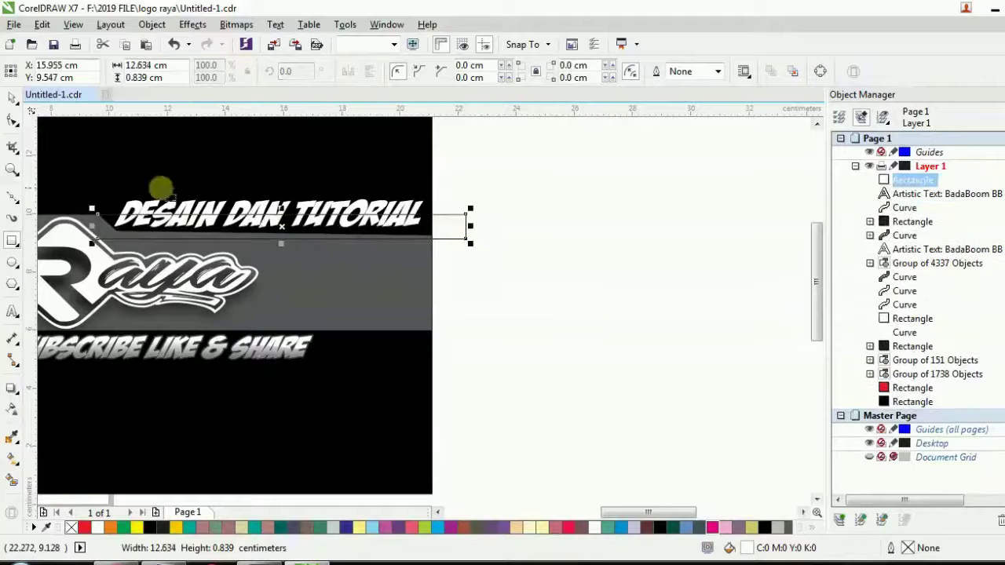
- Intersect the rectangle with the DESAIN DAN TUTORIAL text, delete the leftover rectangle and fill the overlap with 80% black
{"action": "scroll", "coordinate": [238, 223], "scroll_direction": "up", "scroll_amount": 1}
{"action": "left_click", "coordinate": [271, 208], "text": "shift"}
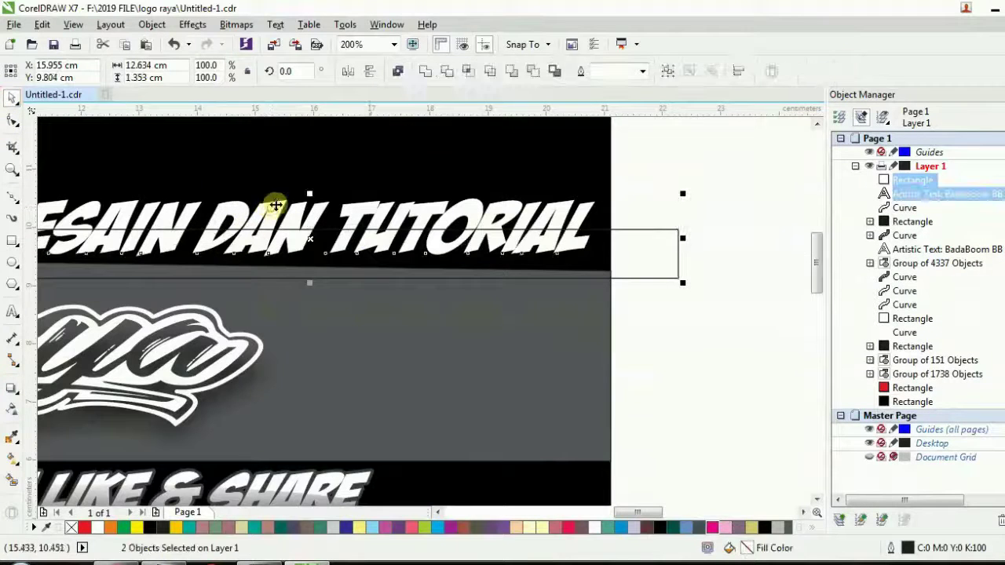
{"action": "left_click", "coordinate": [467, 72]}
{"action": "left_click", "coordinate": [645, 253]}
{"action": "right_click", "coordinate": [646, 253]}
{"action": "left_click", "coordinate": [677, 307]}
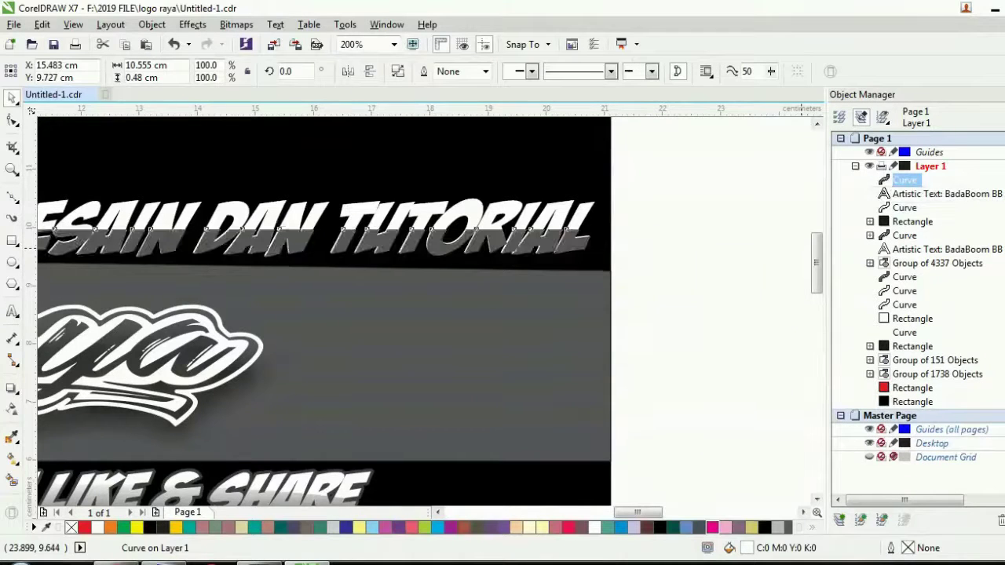
{"action": "left_click", "coordinate": [620, 261]}
- Apply a vertical linear transparency to the grey lower half of the DESAIN DAN TUTORIAL text, fading it toward the letters' middle
{"action": "scroll", "coordinate": [601, 257], "scroll_direction": "down", "scroll_amount": 3}
{"action": "scroll", "coordinate": [414, 259], "scroll_direction": "up", "scroll_amount": 3}
{"action": "left_click", "coordinate": [427, 251]}
{"action": "left_click", "coordinate": [13, 408]}
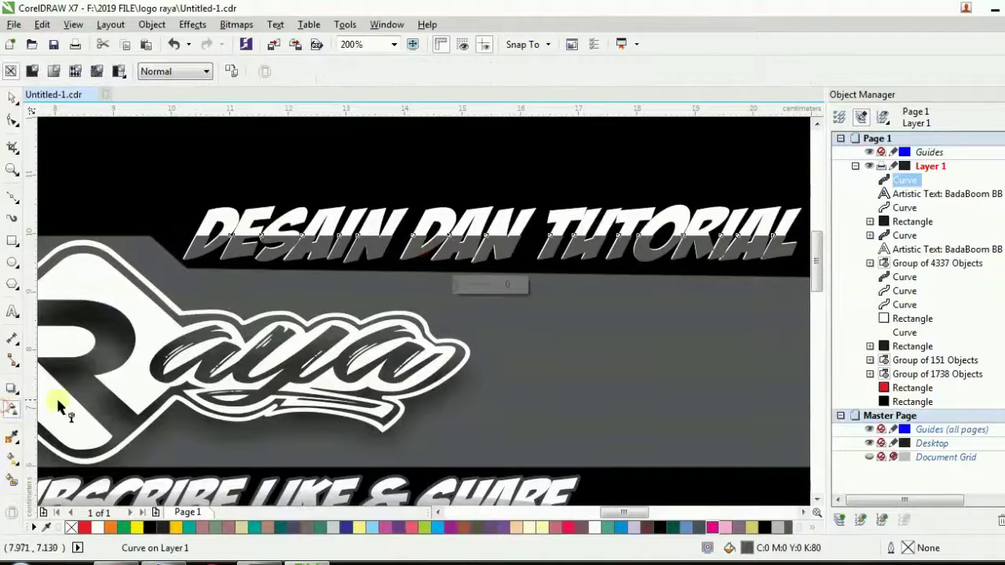
{"action": "left_click_drag", "start_coordinate": [493, 267], "coordinate": [496, 236]}
{"action": "left_click_drag", "start_coordinate": [496, 272], "coordinate": [487, 289]}
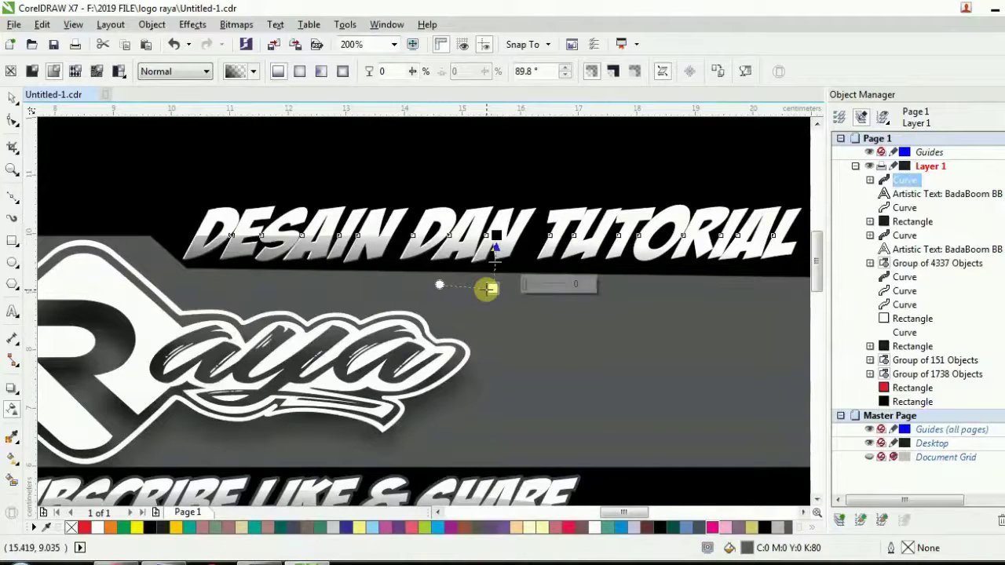
- Extend the transparent end of the fade slightly above the grey lettering strip, at an angle of about 89.9°
{"action": "scroll", "coordinate": [489, 224], "scroll_direction": "up", "scroll_amount": 1}
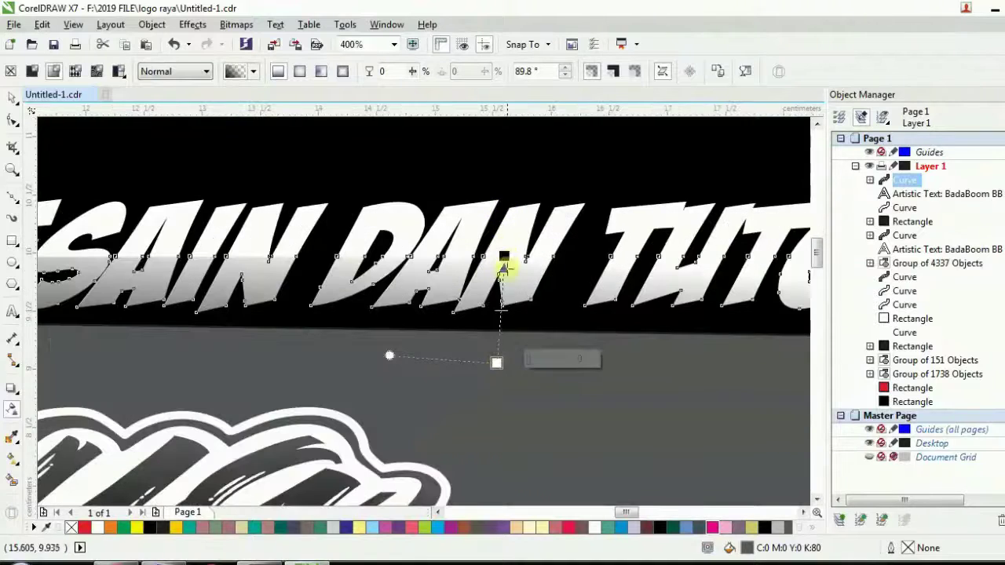
{"action": "left_click_drag", "start_coordinate": [503, 257], "coordinate": [503, 229]}
{"action": "scroll", "coordinate": [503, 229], "scroll_direction": "down", "scroll_amount": 1}
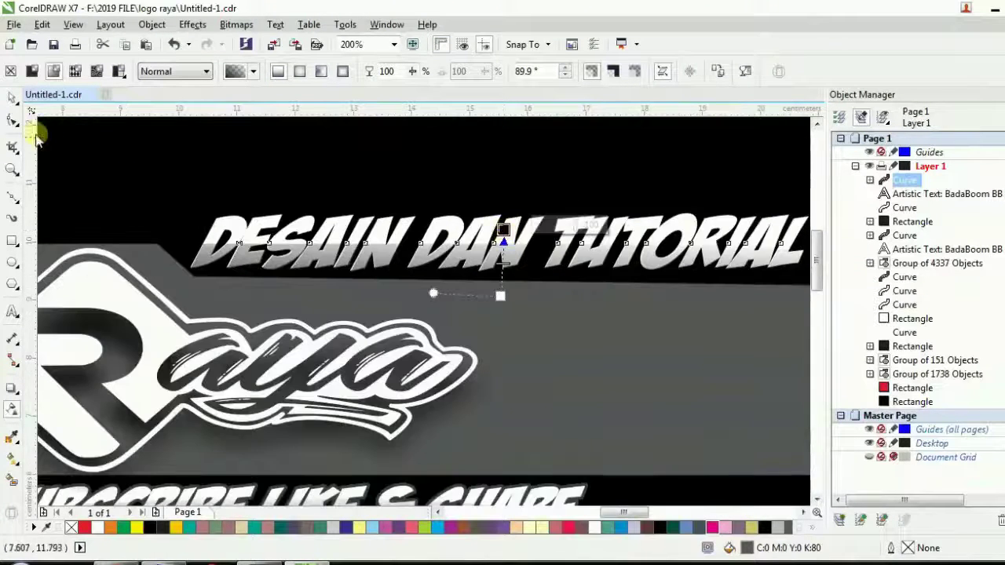
{"action": "left_click", "coordinate": [11, 98]}
{"action": "scroll", "coordinate": [533, 238], "scroll_direction": "down", "scroll_amount": 1}
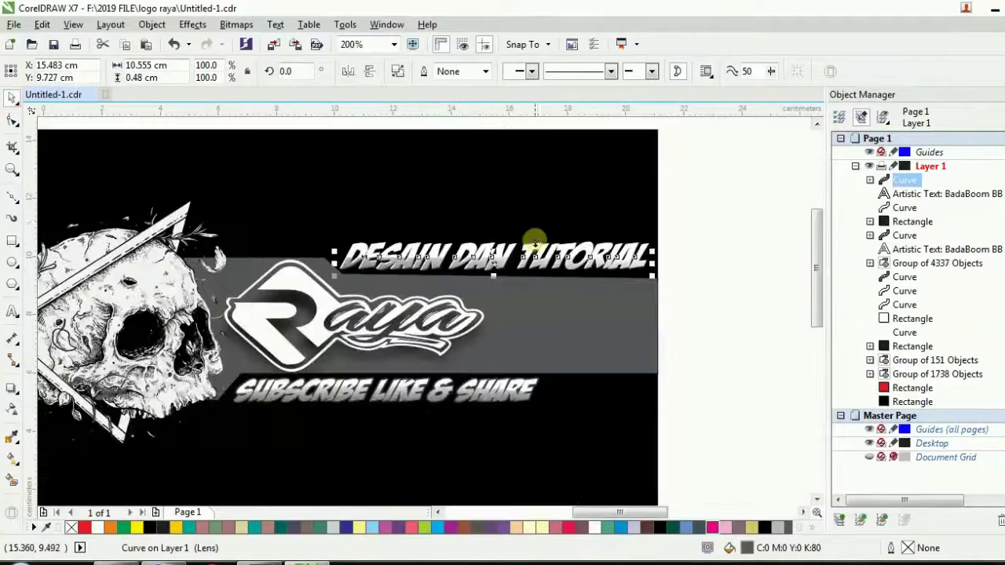
{"action": "left_click", "coordinate": [727, 210]}
- Give the DESAIN DAN TUTORIAL text a 3.0 pt, 90% black outline with round corners, placed behind the fill
{"action": "left_click", "coordinate": [564, 245]}
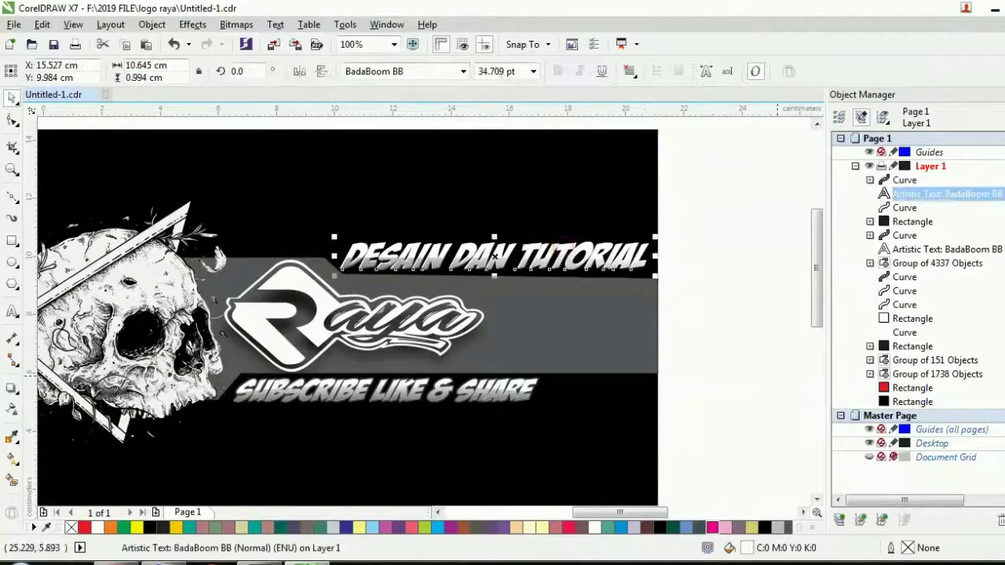
{"action": "right_click", "coordinate": [787, 527]}
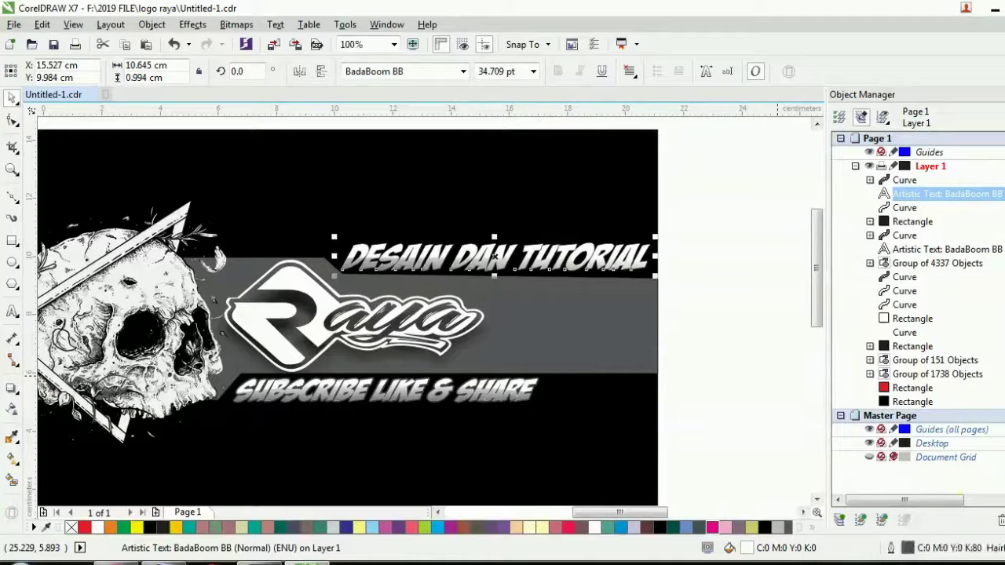
{"action": "double_click", "coordinate": [908, 548]}
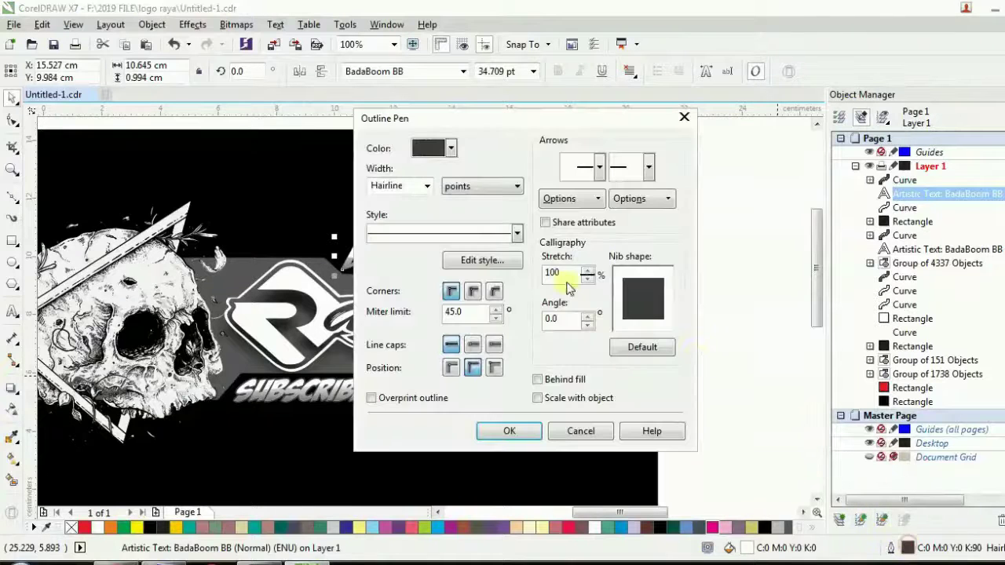
{"action": "left_click", "coordinate": [428, 186]}
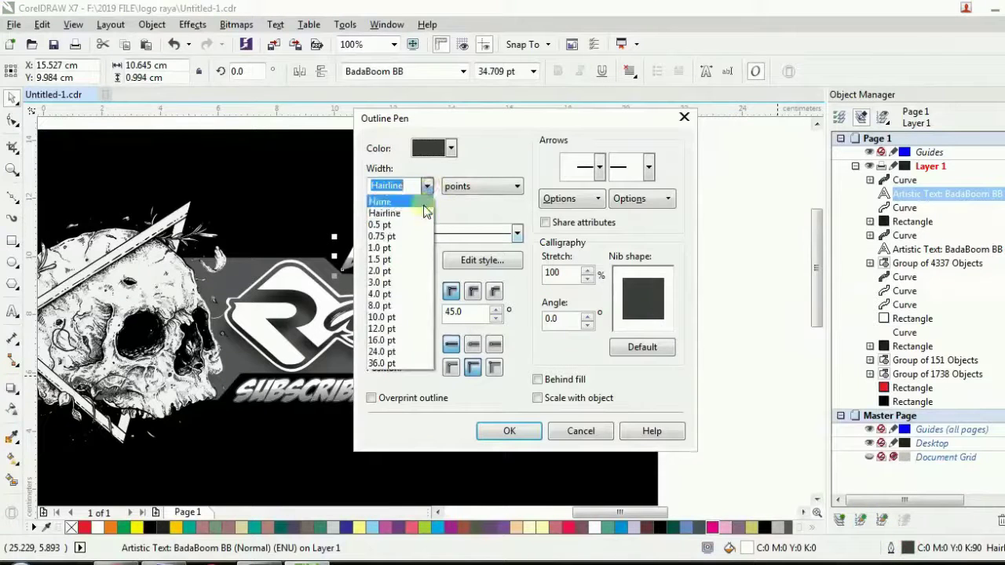
{"action": "left_click", "coordinate": [406, 281]}
{"action": "left_click", "coordinate": [474, 293]}
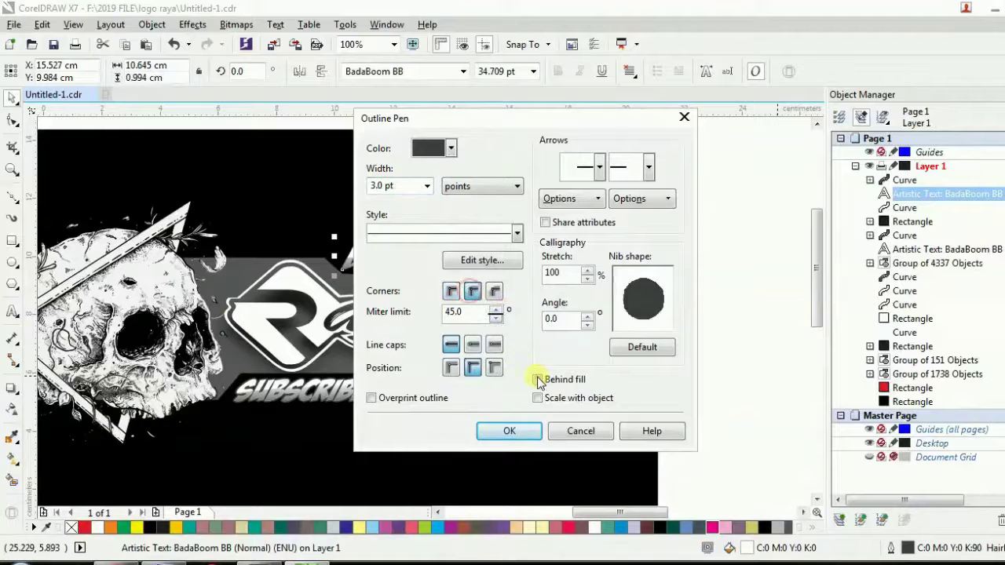
{"action": "left_click", "coordinate": [509, 431]}
{"action": "left_click", "coordinate": [697, 260]}
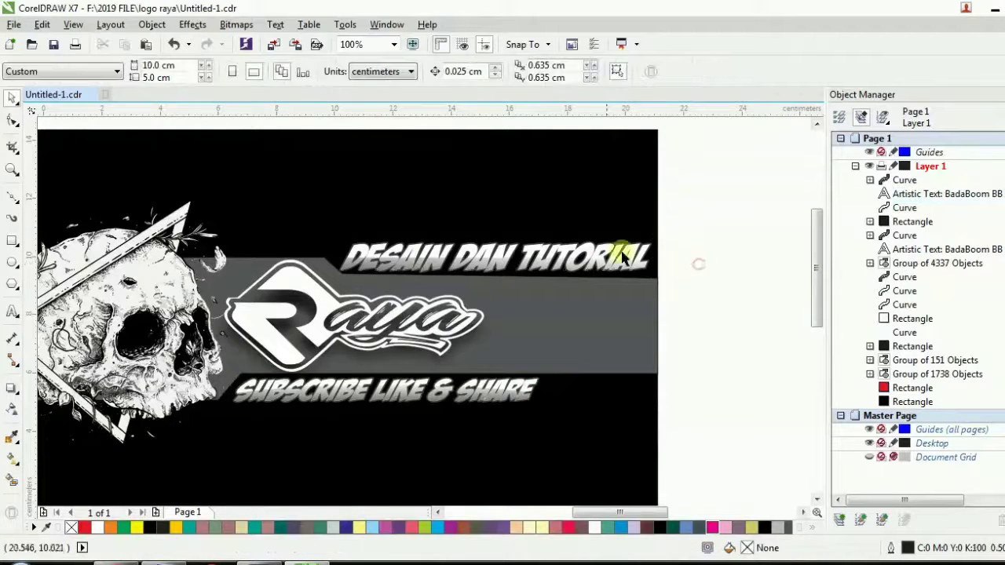
{"action": "scroll", "coordinate": [573, 252], "scroll_direction": "up", "scroll_amount": 2}
{"action": "left_click", "coordinate": [573, 251]}
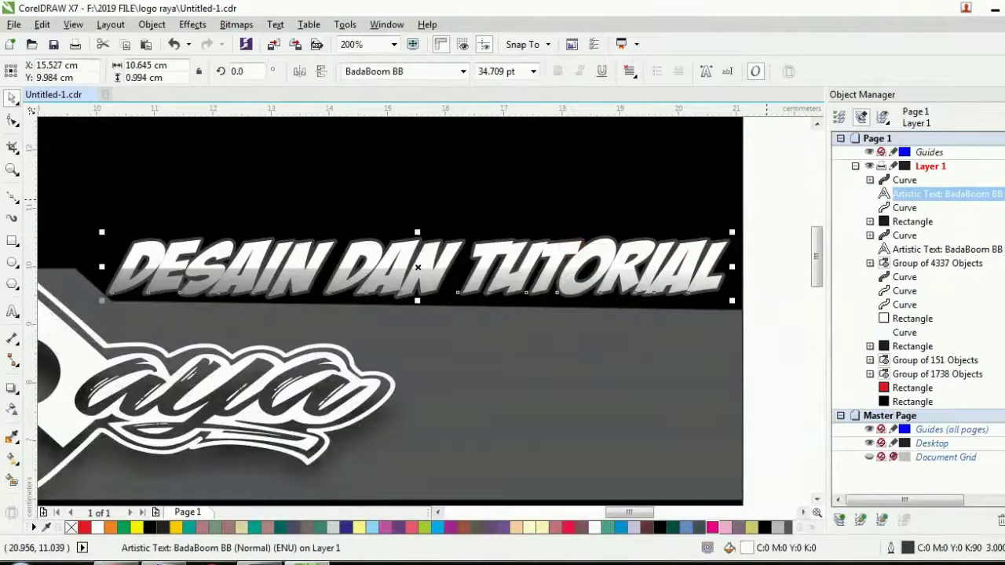
{"action": "scroll", "coordinate": [471, 245], "scroll_direction": "down", "scroll_amount": 2}
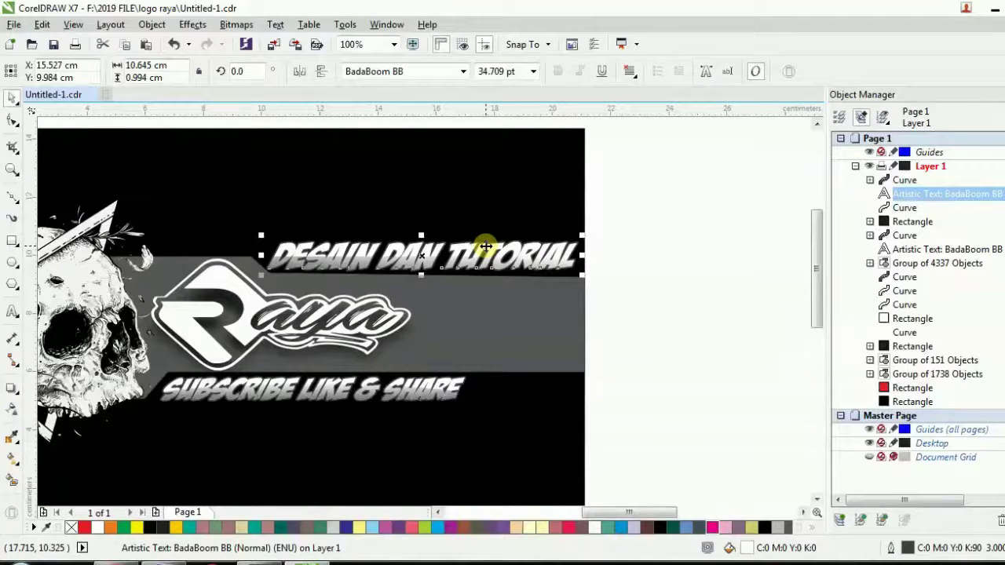
{"action": "key", "text": "Escape"}
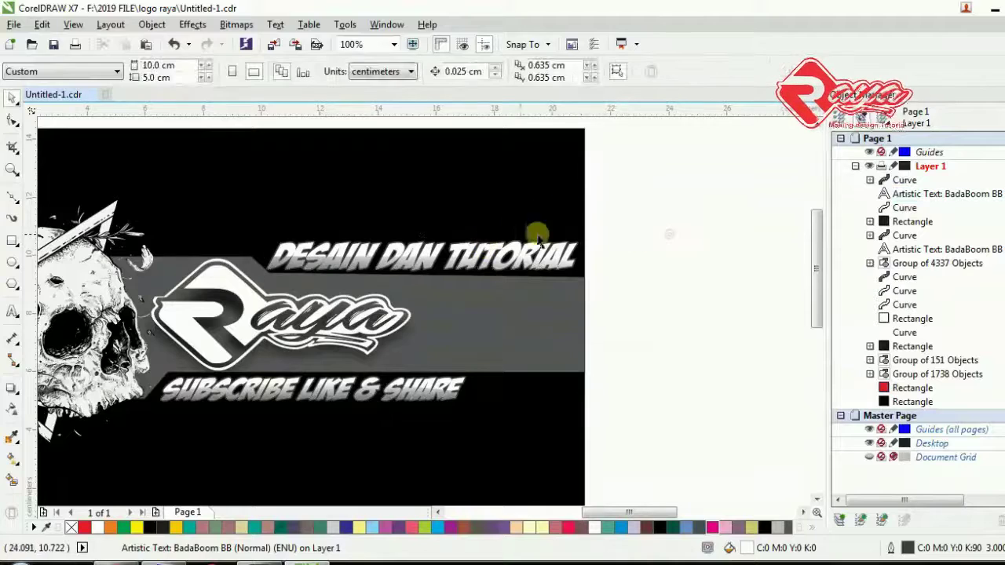
{"action": "scroll", "coordinate": [432, 224], "scroll_direction": "down", "scroll_amount": 2}
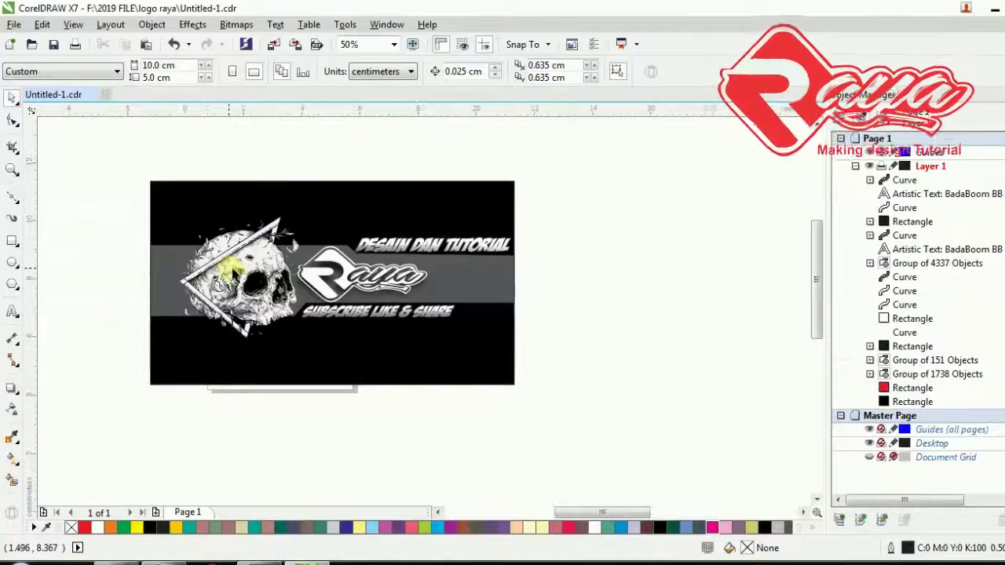
- Nudge the skull group to about X 2.18, Y 7.25 cm and place a copy beside the banner at about X 26.44 cm
{"action": "scroll", "coordinate": [233, 265], "scroll_direction": "up", "scroll_amount": 2}
{"action": "left_click", "coordinate": [249, 286]}
{"action": "left_click_drag", "start_coordinate": [258, 294], "coordinate": [257, 300]}
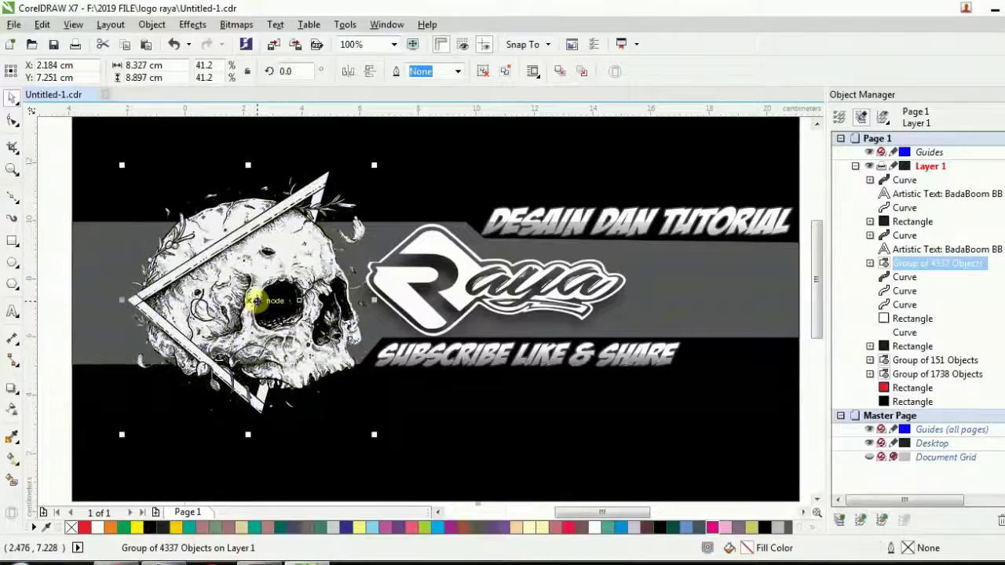
{"action": "scroll", "coordinate": [259, 293], "scroll_direction": "down", "scroll_amount": 1}
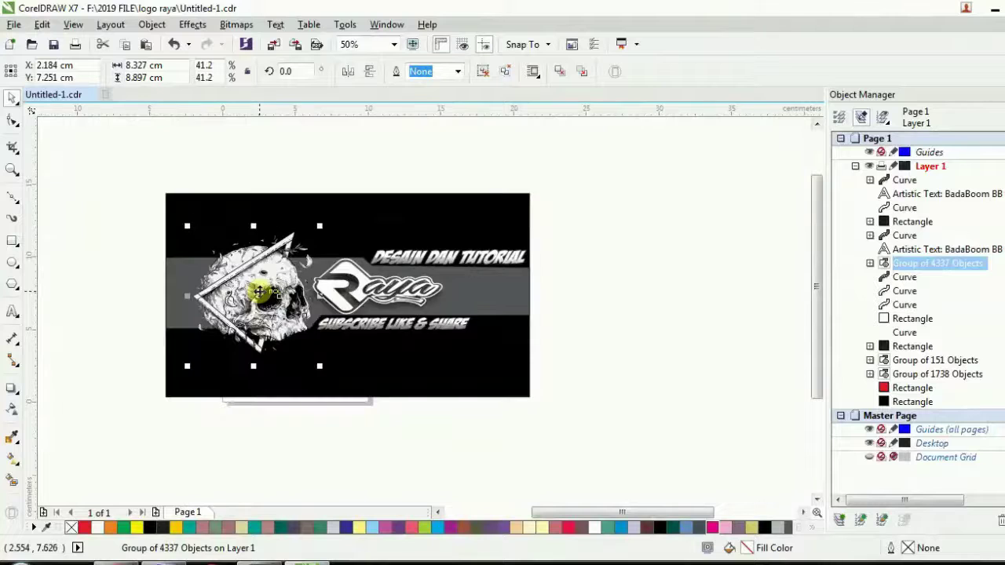
{"action": "left_click_drag", "start_coordinate": [271, 269], "coordinate": [626, 265]}
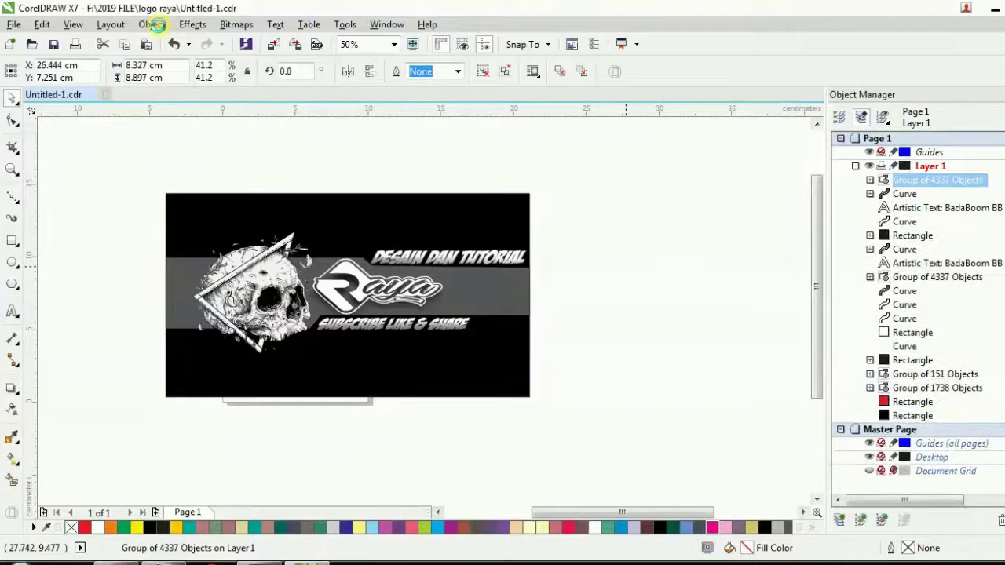
- Ungroup the skull copy beside the banner into its individual curves
{"action": "left_click", "coordinate": [152, 25]}
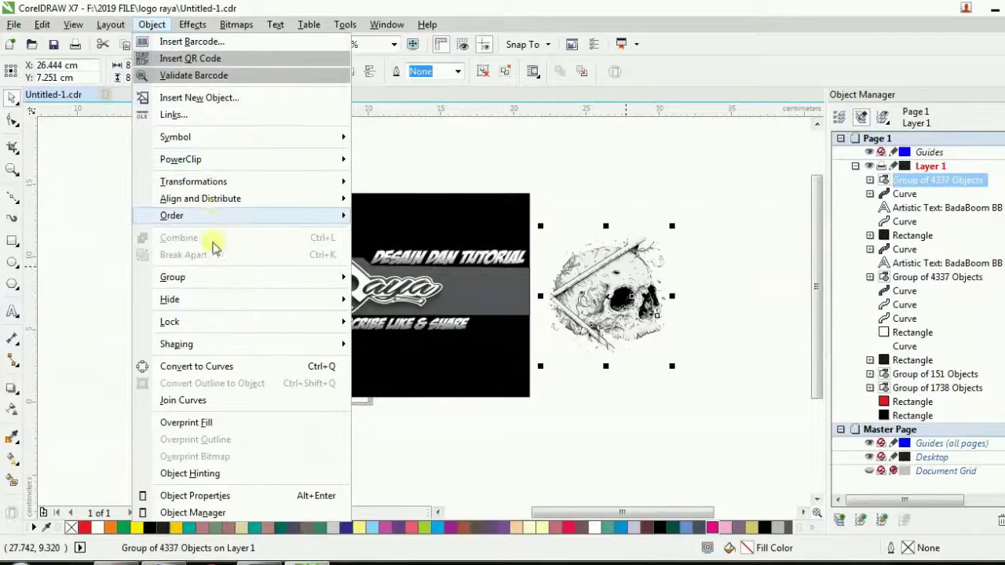
{"action": "left_click", "coordinate": [385, 293]}
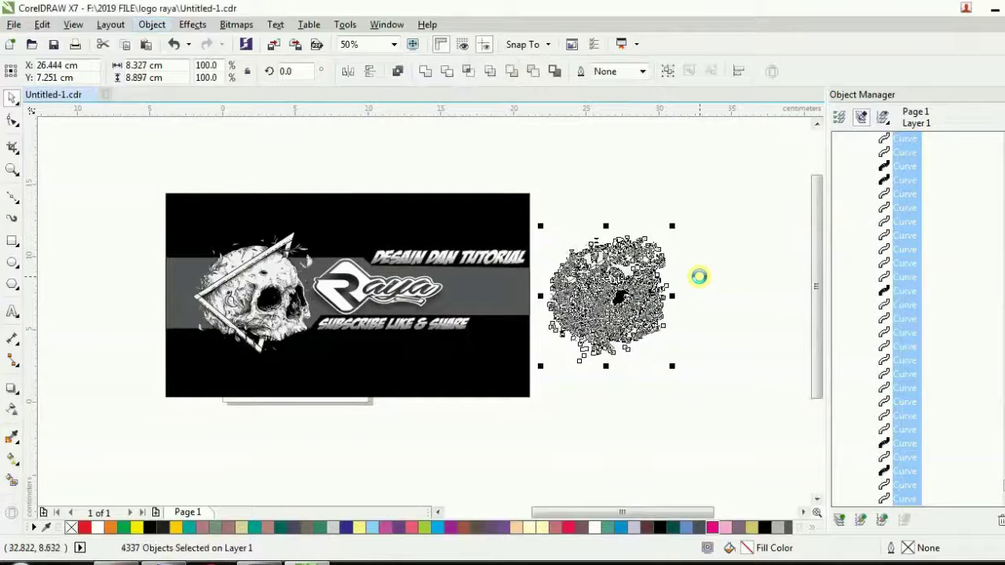
{"action": "left_click", "coordinate": [691, 229]}
- Move small splatter fragments from around the skull copy onto the grey band to the right of the Raya logo
{"action": "scroll", "coordinate": [694, 236], "scroll_direction": "up", "scroll_amount": 1}
{"action": "left_click_drag", "start_coordinate": [718, 234], "coordinate": [673, 281]}
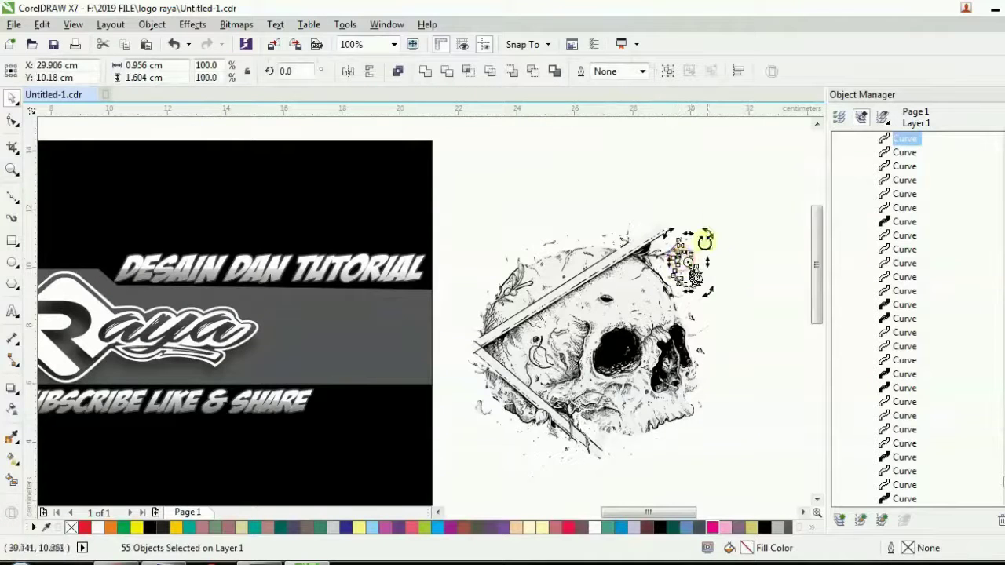
{"action": "left_click", "coordinate": [706, 188]}
{"action": "left_click_drag", "start_coordinate": [500, 220], "coordinate": [322, 307]}
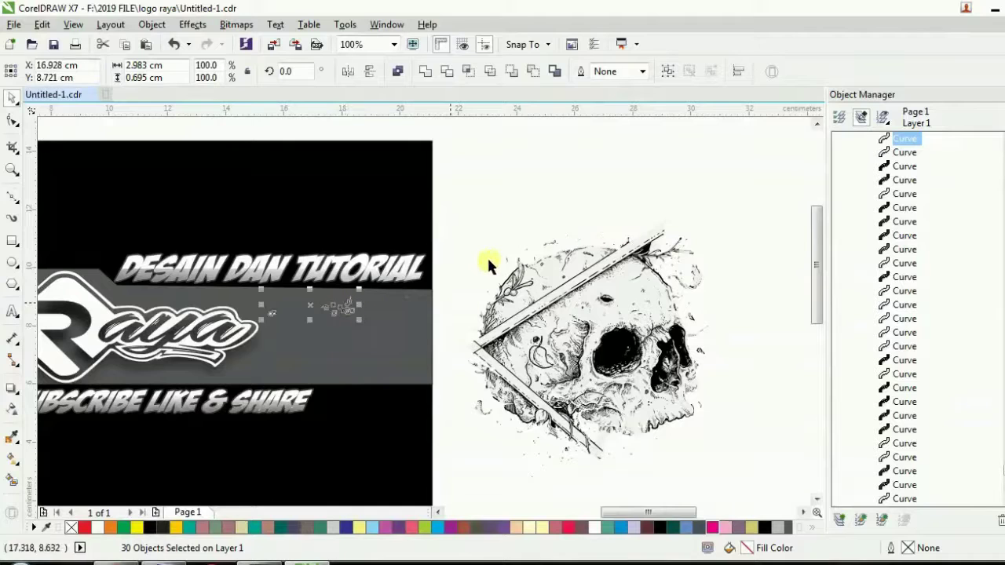
- Bring more splatter fragments from the skull copy's right side onto the grey band and spread them next to the first ones
{"action": "left_click", "coordinate": [517, 217]}
{"action": "left_click_drag", "start_coordinate": [734, 285], "coordinate": [693, 351]}
{"action": "left_click_drag", "start_coordinate": [689, 314], "coordinate": [302, 351]}
{"action": "left_click", "coordinate": [301, 350]}
{"action": "left_click_drag", "start_coordinate": [321, 312], "coordinate": [407, 317]}
{"action": "left_click", "coordinate": [480, 231]}
{"action": "scroll", "coordinate": [314, 337], "scroll_direction": "down", "scroll_amount": 2}
{"action": "scroll", "coordinate": [312, 336], "scroll_direction": "up", "scroll_amount": 2}
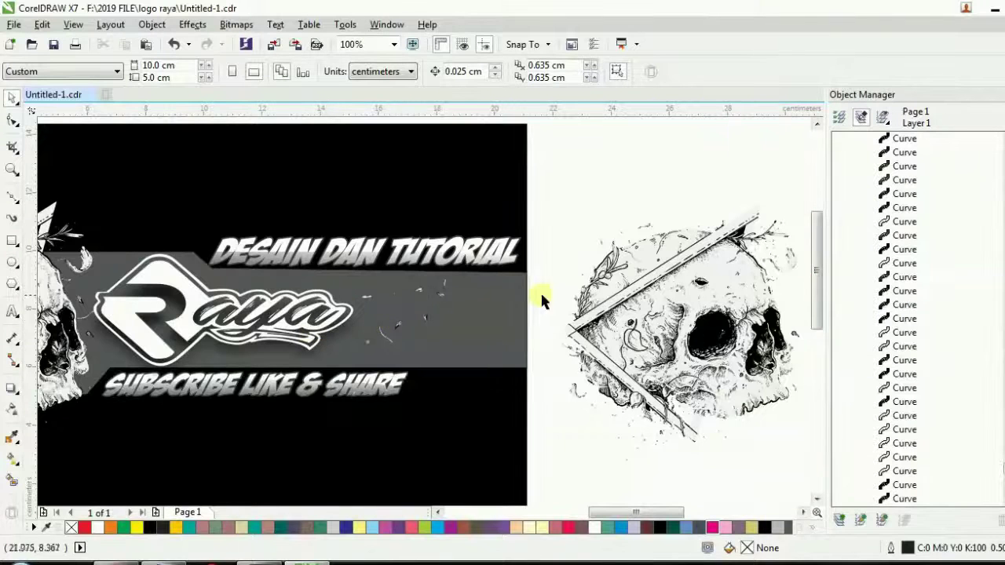
- Gather the splatter fragments on the grey band into one group with a dark grey fill
{"action": "left_click_drag", "start_coordinate": [553, 282], "coordinate": [345, 365]}
{"action": "left_click_drag", "start_coordinate": [405, 311], "coordinate": [415, 332]}
{"action": "left_click_drag", "start_coordinate": [548, 278], "coordinate": [425, 309]}
{"action": "right_click", "coordinate": [412, 306]}
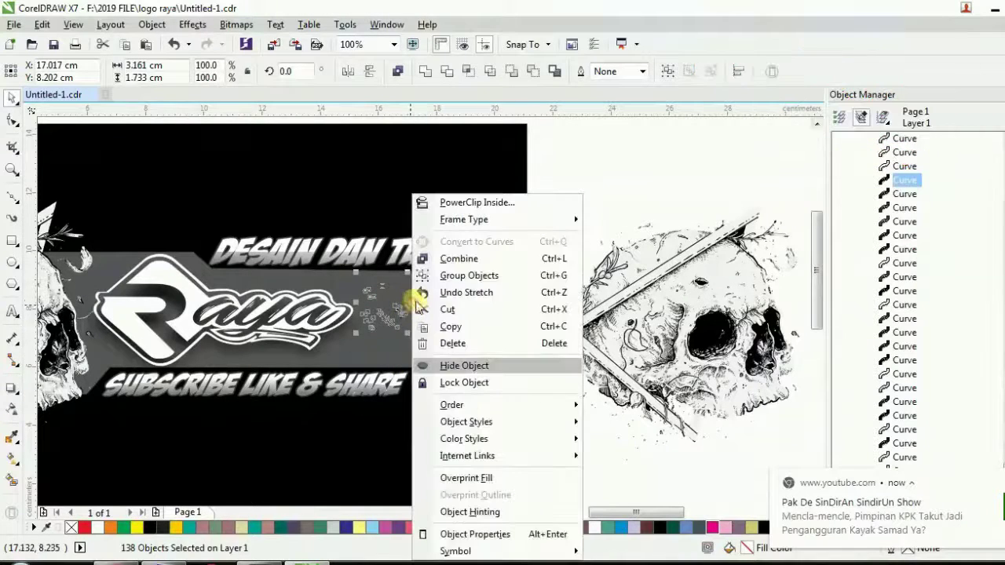
{"action": "left_click", "coordinate": [434, 295]}
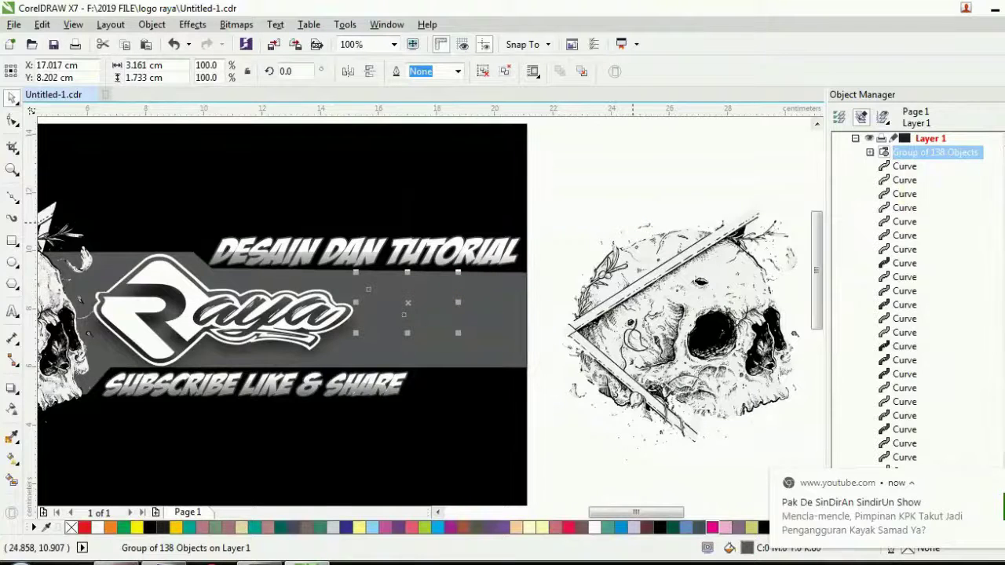
{"action": "left_click", "coordinate": [592, 210]}
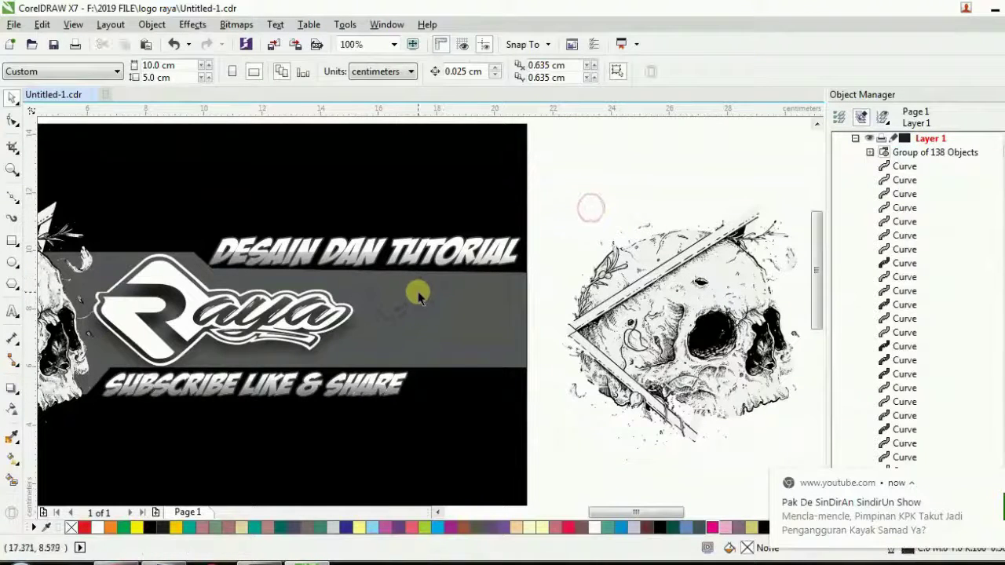
- Place the splatter group at the Raya logo's right end with a copy scaled to 65.2%, and group the two
{"action": "left_click", "coordinate": [420, 292]}
{"action": "left_click_drag", "start_coordinate": [420, 292], "coordinate": [357, 332]}
{"action": "scroll", "coordinate": [358, 319], "scroll_direction": "up", "scroll_amount": 2}
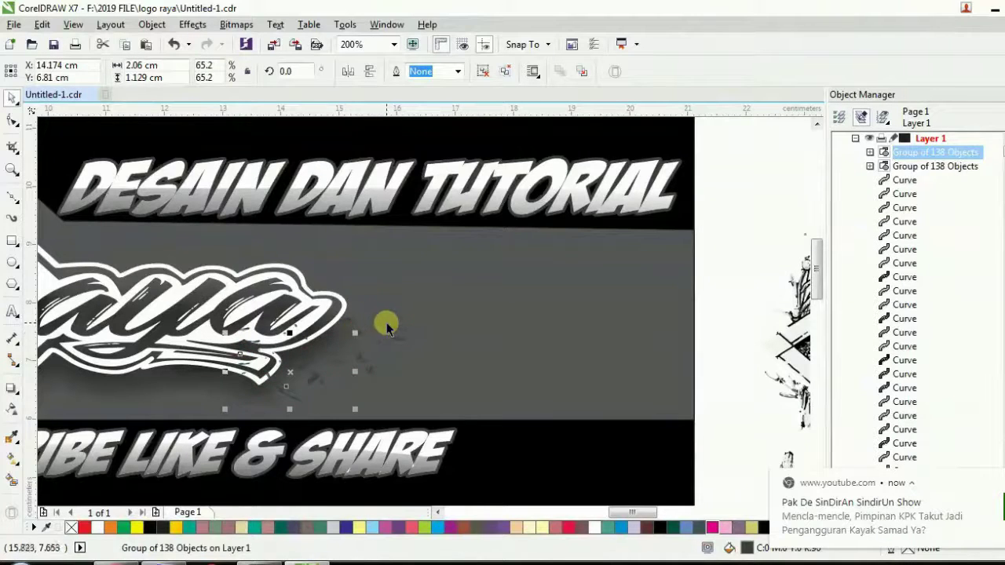
{"action": "left_click", "coordinate": [388, 325], "text": "shift"}
{"action": "right_click", "coordinate": [387, 324]}
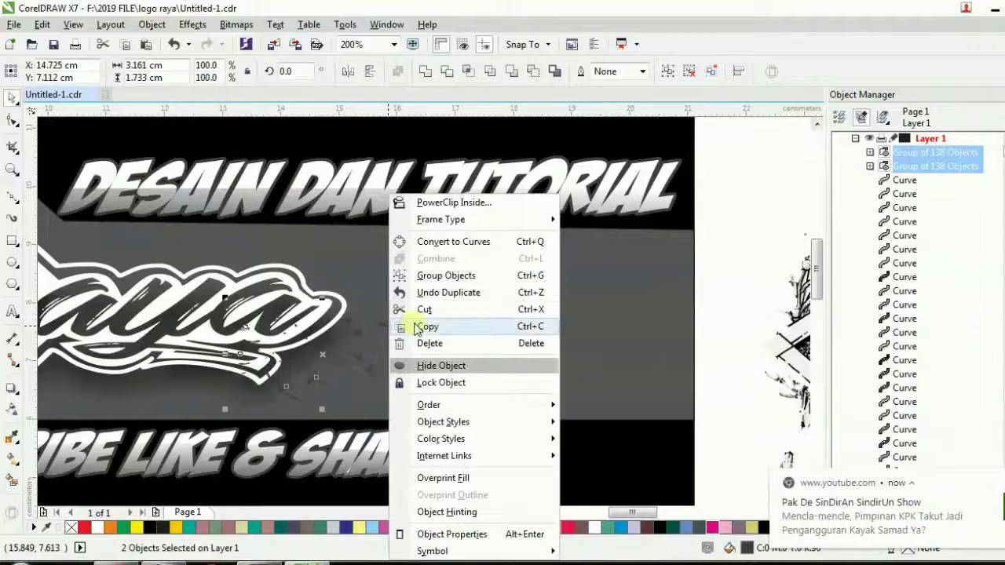
{"action": "left_click", "coordinate": [444, 274]}
- Add a vertically flipped copy of the splatter group at about X 14.62, Y 8.05 cm and group both sets together
{"action": "left_click_drag", "start_coordinate": [397, 333], "coordinate": [382, 272]}
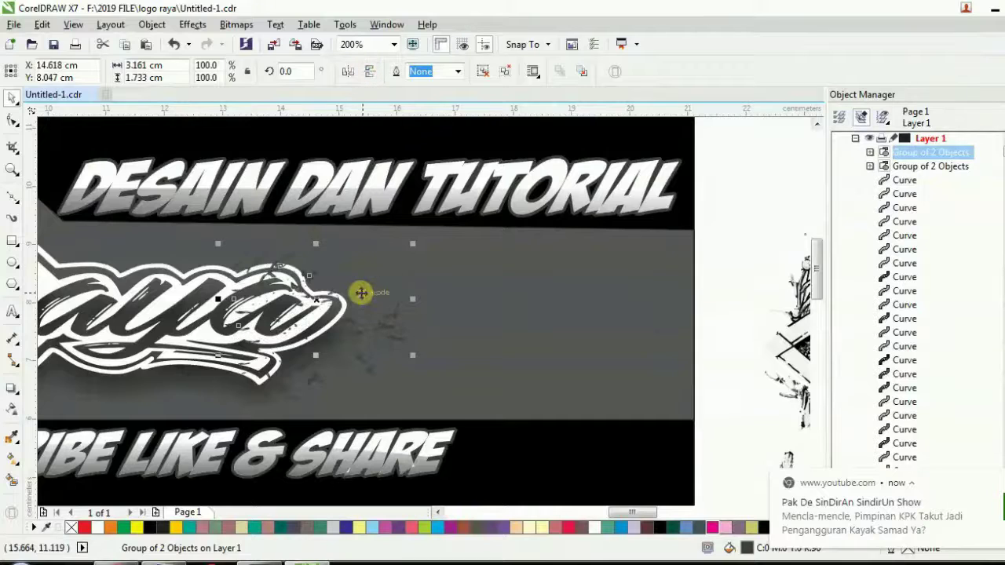
{"action": "right_click", "coordinate": [360, 292]}
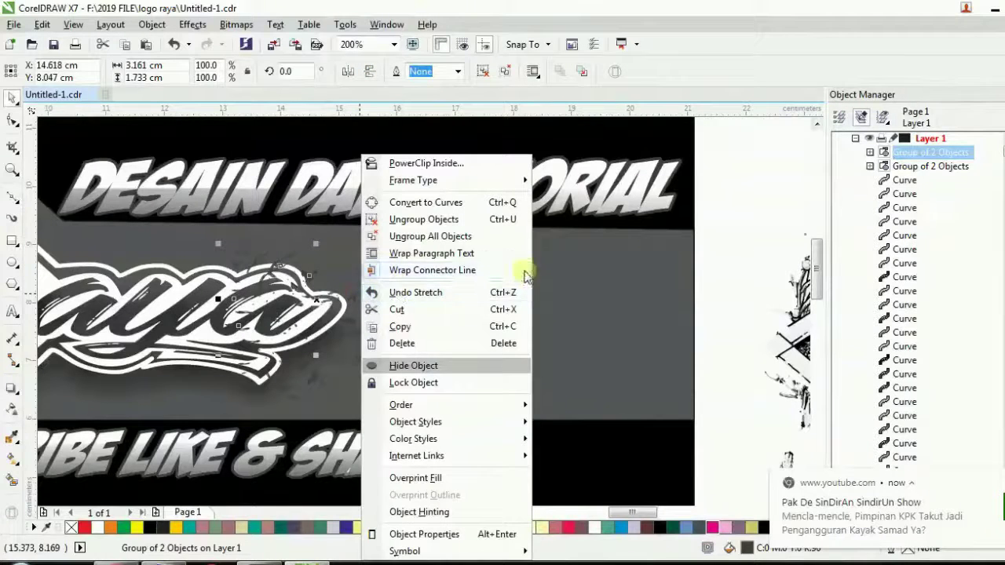
{"action": "left_click", "coordinate": [573, 286]}
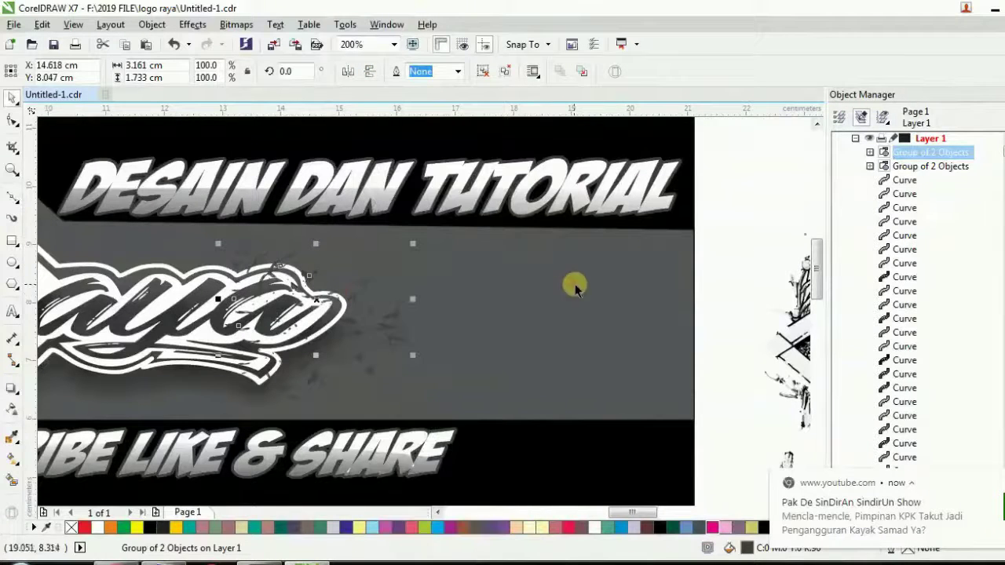
{"action": "right_click", "coordinate": [368, 375]}
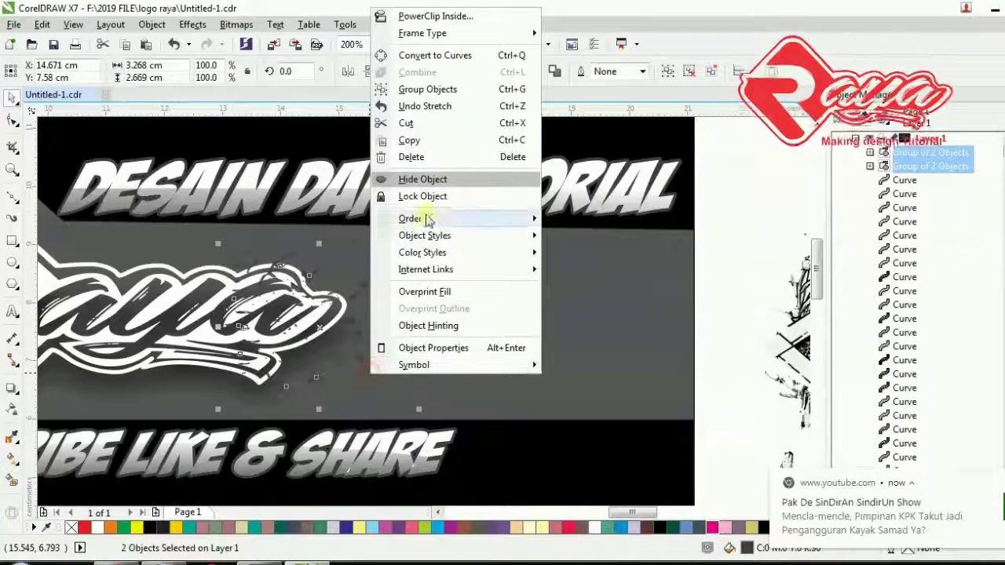
{"action": "left_click", "coordinate": [427, 89]}
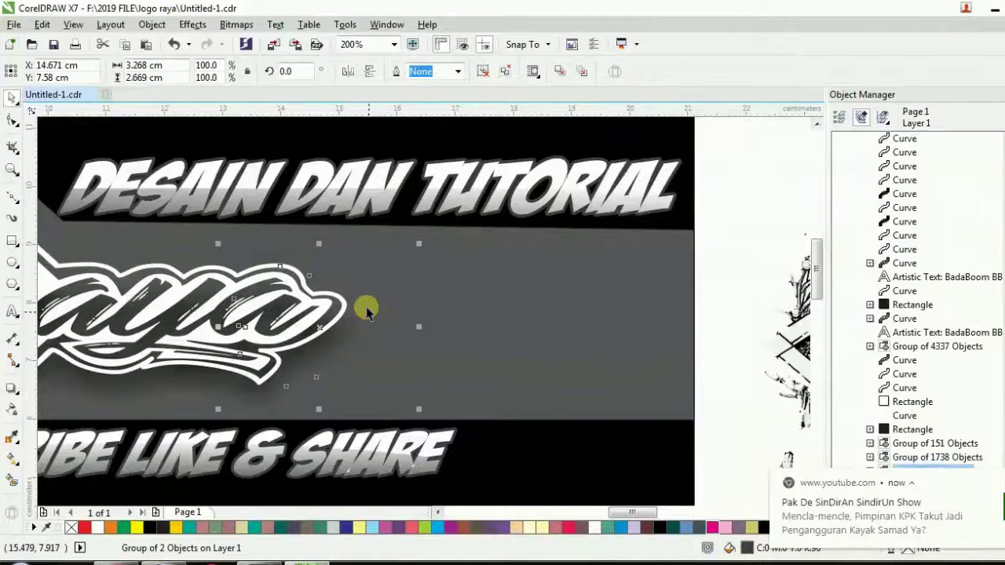
- Raise the splatter group through the stacking order until it lies in front of the grey band
{"action": "key", "text": "ctrl+Page_Up"}
{"action": "key", "text": "ctrl+Page_Up"}
{"action": "key", "text": "ctrl+Page_Up"}
{"action": "key", "text": "ctrl+Page_Up"}
{"action": "key", "text": "ctrl+Page_Up"}
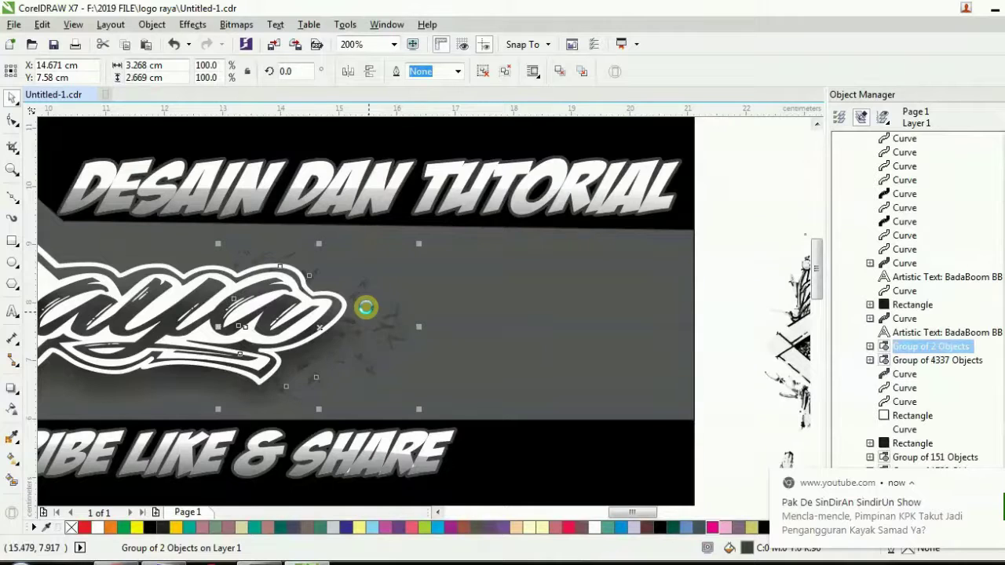
- Resize the splatter group to about 3.457 × 2.428 cm and place it behind the Raya logo's right end at about X 15.01, Y 7.95 cm
{"action": "left_click_drag", "start_coordinate": [420, 245], "coordinate": [465, 254]}
{"action": "scroll", "coordinate": [460, 253], "scroll_direction": "down", "scroll_amount": 2}
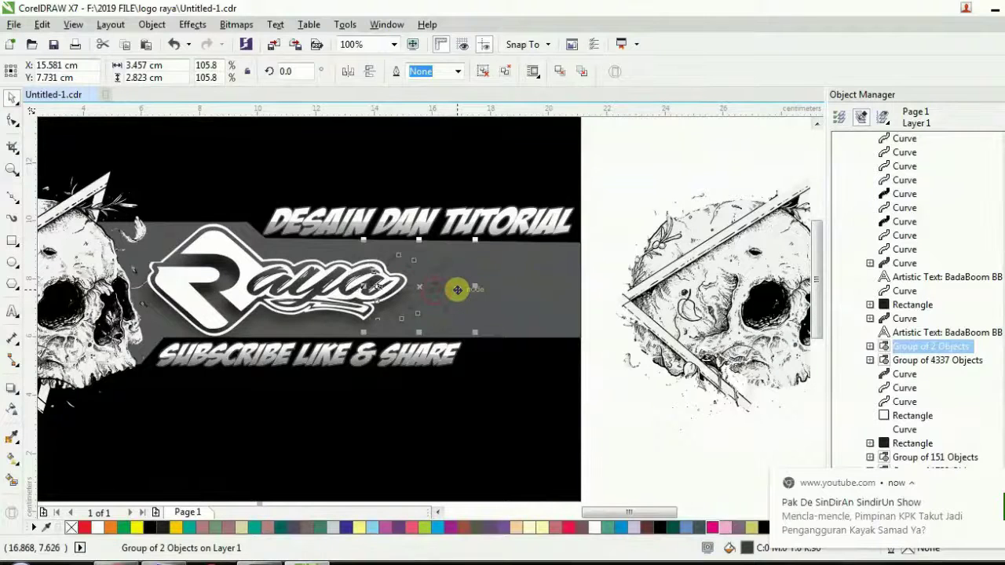
{"action": "scroll", "coordinate": [416, 249], "scroll_direction": "up", "scroll_amount": 2}
{"action": "left_click_drag", "start_coordinate": [437, 234], "coordinate": [476, 280]}
{"action": "scroll", "coordinate": [462, 314], "scroll_direction": "down", "scroll_amount": 2}
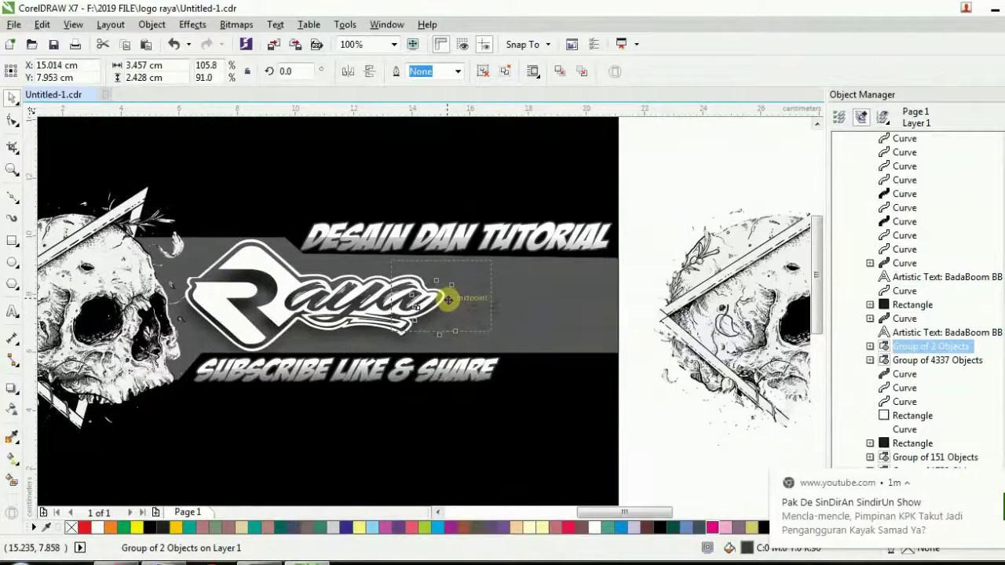
- Copy the splatter group to the logo's left end, mirror it horizontally and place it at about X 5.38, Y 7.95 cm
{"action": "left_click_drag", "start_coordinate": [447, 300], "coordinate": [208, 292]}
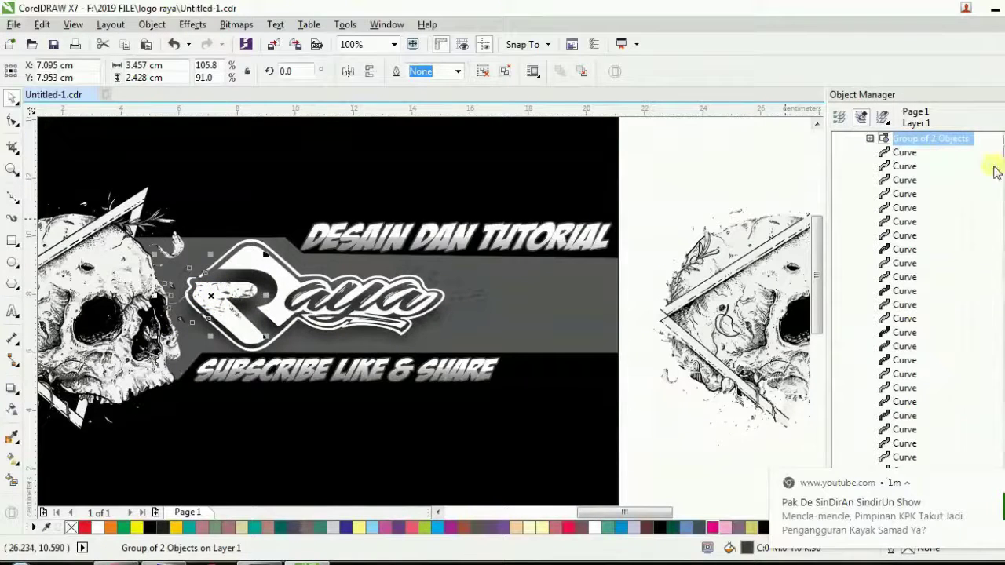
{"action": "left_click", "coordinate": [347, 71]}
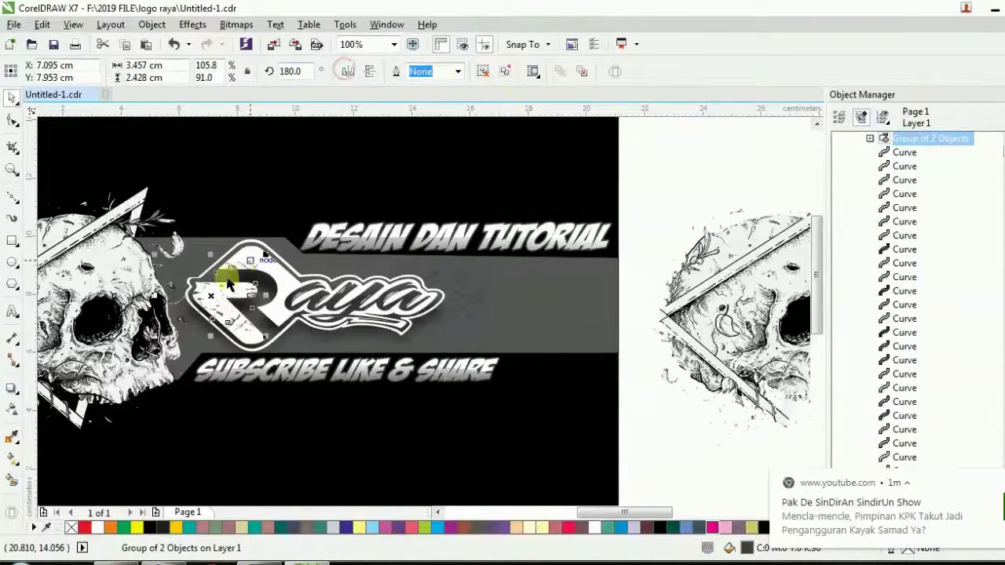
{"action": "scroll", "coordinate": [234, 310], "scroll_direction": "up", "scroll_amount": 1}
{"action": "left_click_drag", "start_coordinate": [203, 297], "coordinate": [68, 293]}
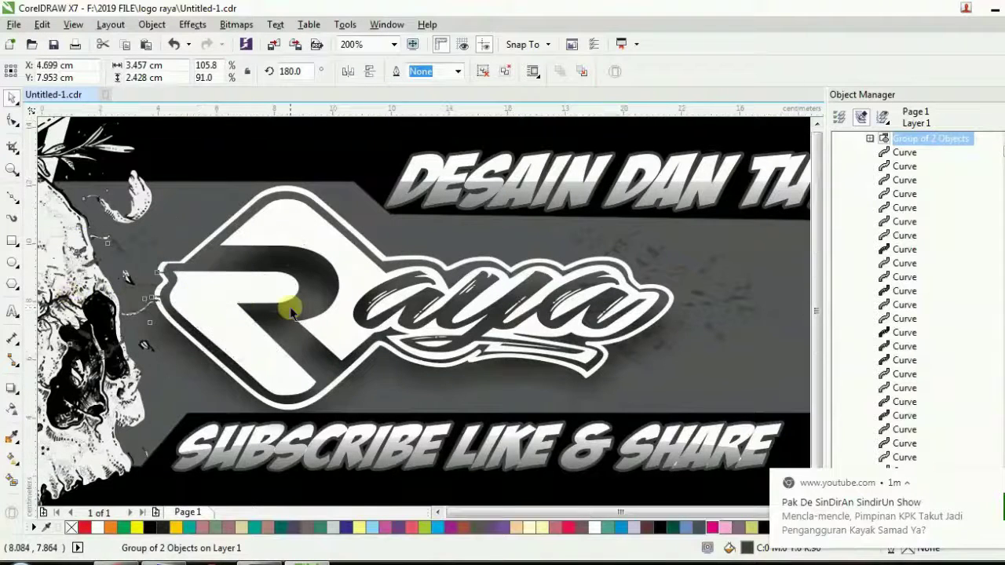
{"action": "scroll", "coordinate": [291, 306], "scroll_direction": "down", "scroll_amount": 1}
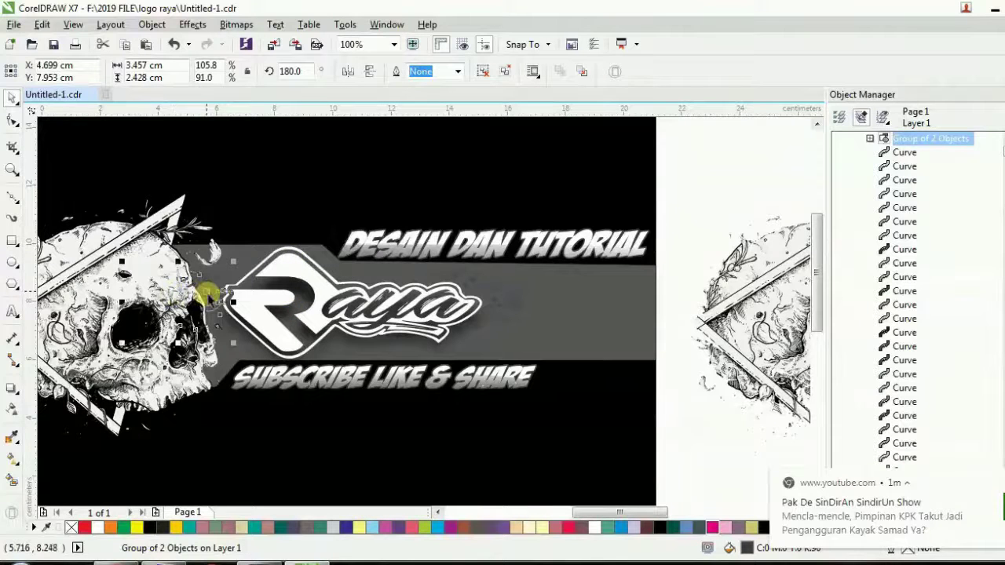
{"action": "left_click_drag", "start_coordinate": [216, 295], "coordinate": [227, 294]}
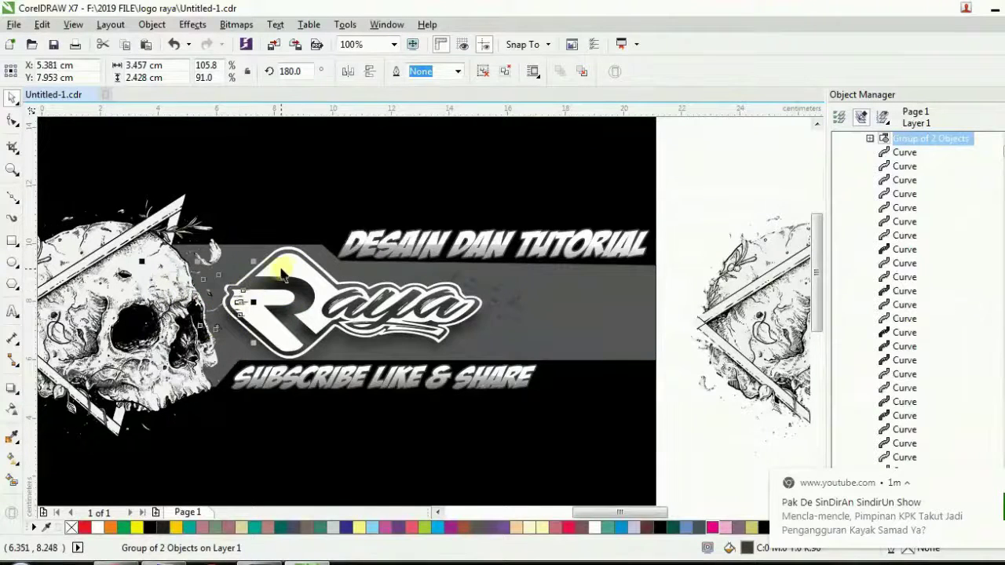
- Bring the white Raya logo curve to the front, above the mirrored splatter copy
{"action": "left_click", "coordinate": [287, 271]}
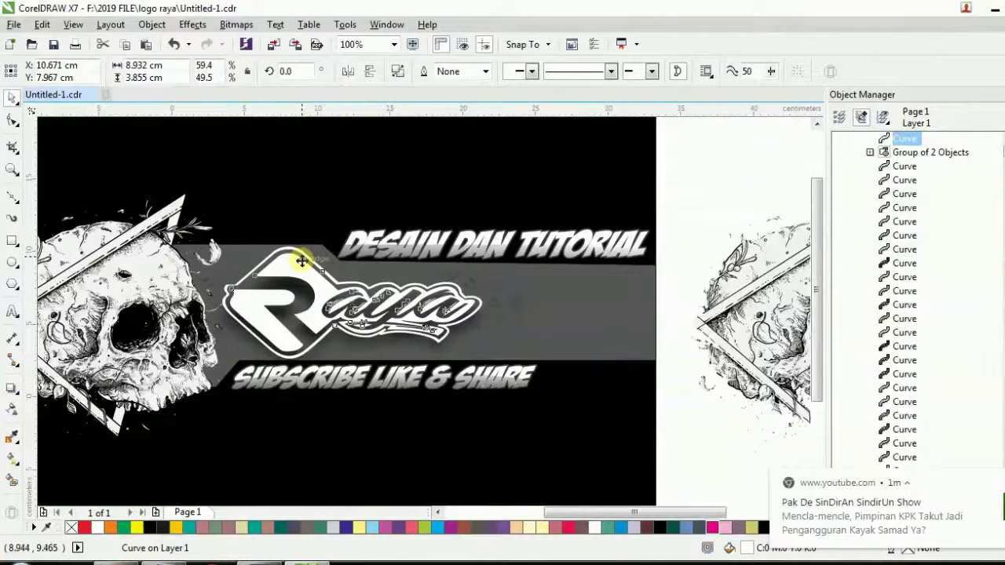
{"action": "scroll", "coordinate": [303, 262], "scroll_direction": "down", "scroll_amount": 2}
{"action": "left_click", "coordinate": [525, 219]}
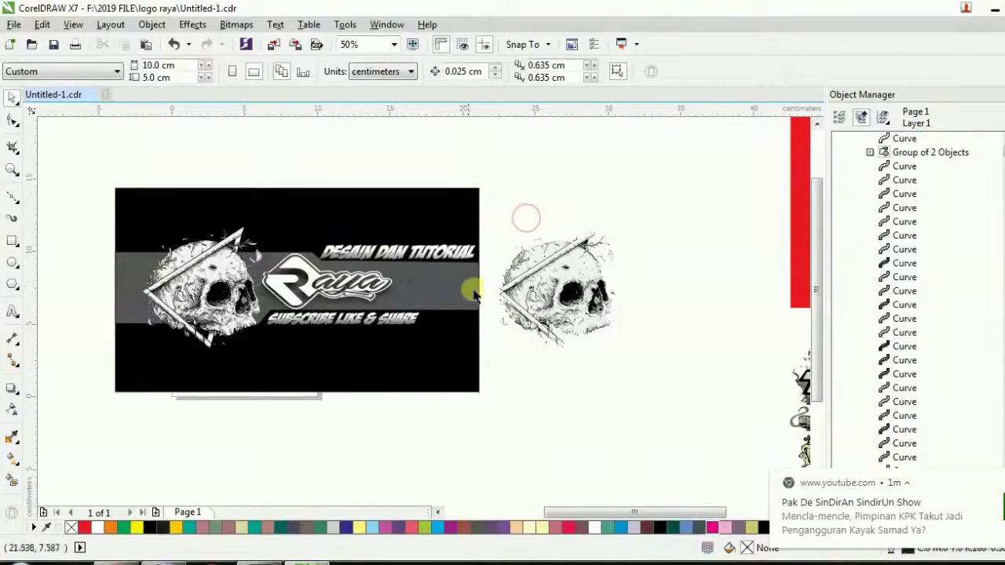
- Draw a rectangle about 11.1 × 1.6 cm over the grey band's lower-left edge and intersect it with the band
{"action": "left_click", "coordinate": [447, 294]}
{"action": "scroll", "coordinate": [206, 325], "scroll_direction": "up", "scroll_amount": 2}
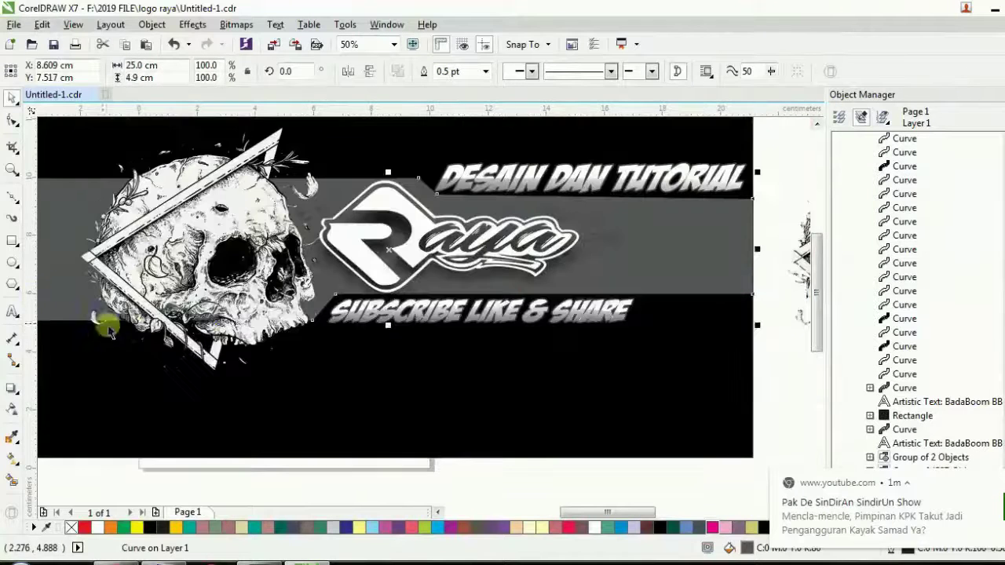
{"action": "left_click", "coordinate": [12, 243]}
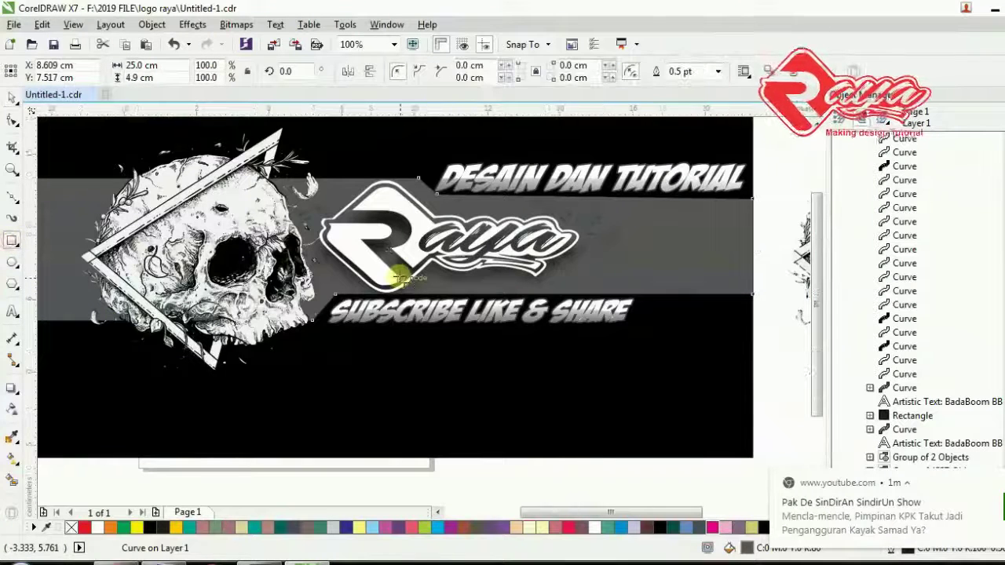
{"action": "scroll", "coordinate": [349, 290], "scroll_direction": "down", "scroll_amount": 2}
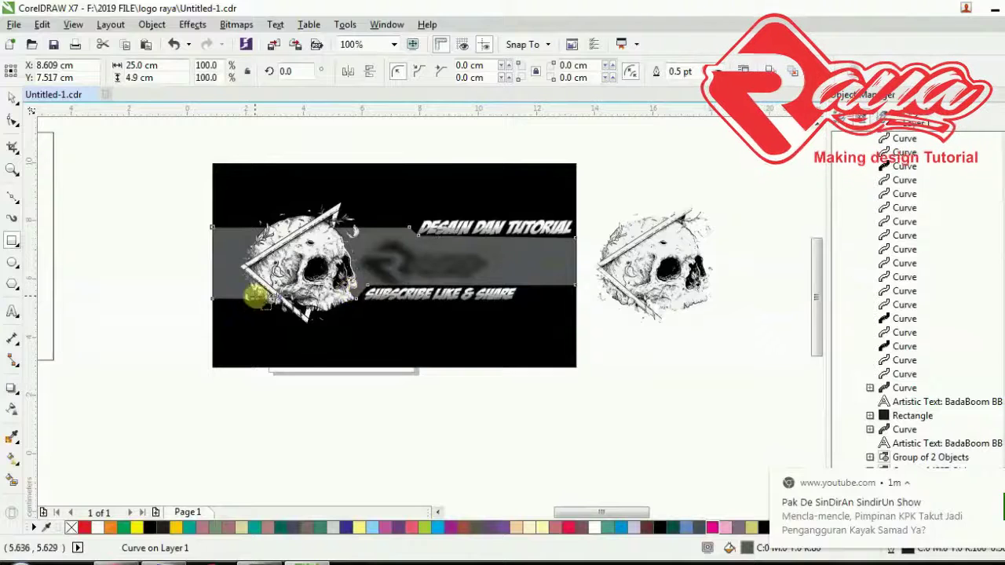
{"action": "scroll", "coordinate": [253, 291], "scroll_direction": "up", "scroll_amount": 2}
{"action": "left_click_drag", "start_coordinate": [58, 292], "coordinate": [384, 342]}
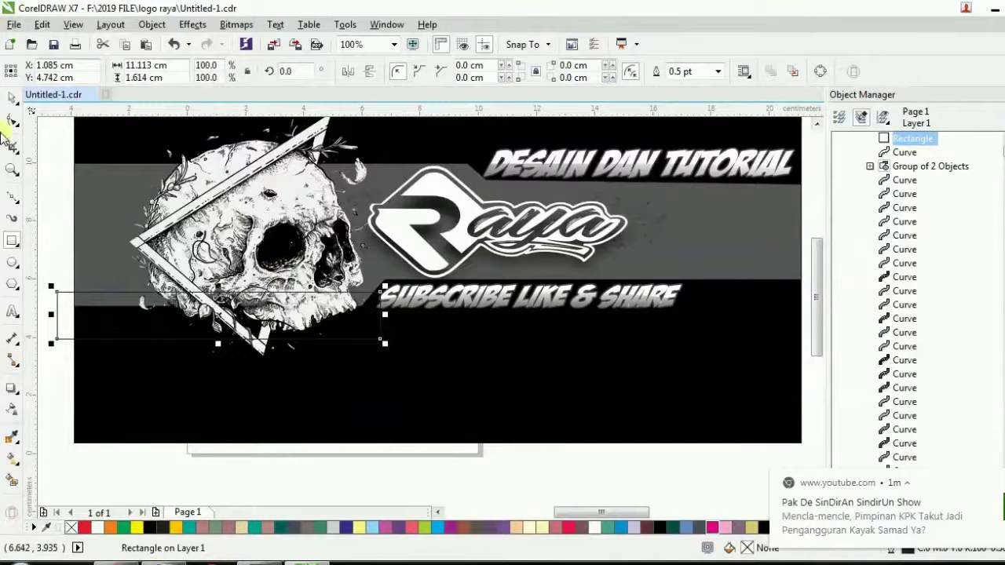
{"action": "left_click", "coordinate": [11, 98]}
{"action": "left_click", "coordinate": [78, 180], "text": "shift"}
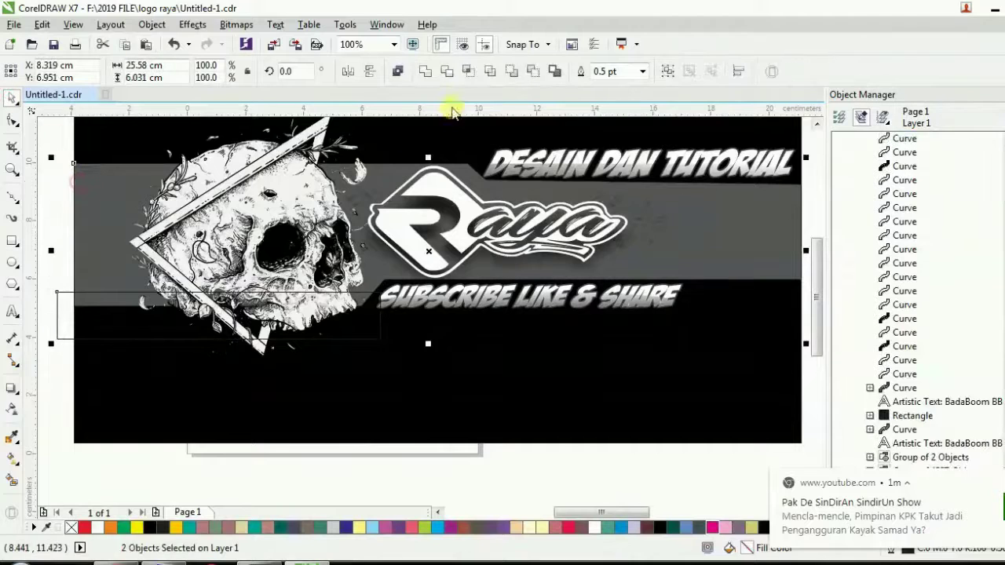
{"action": "left_click", "coordinate": [467, 72]}
- Delete the helper rectangle and give the lower intersected strip a 40% black fill without an outline
{"action": "left_click", "coordinate": [84, 325]}
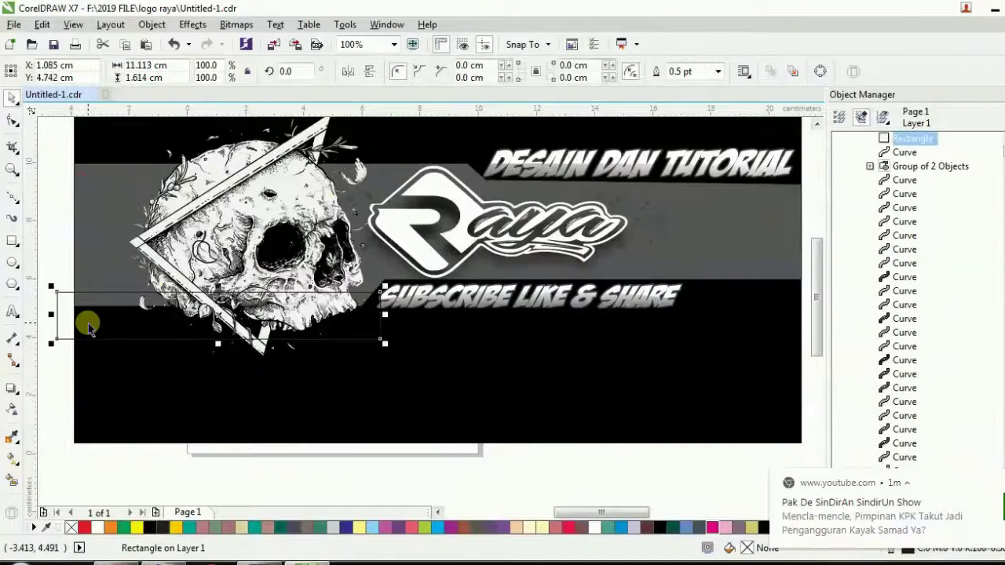
{"action": "key", "text": "Delete"}
{"action": "left_click", "coordinate": [93, 298]}
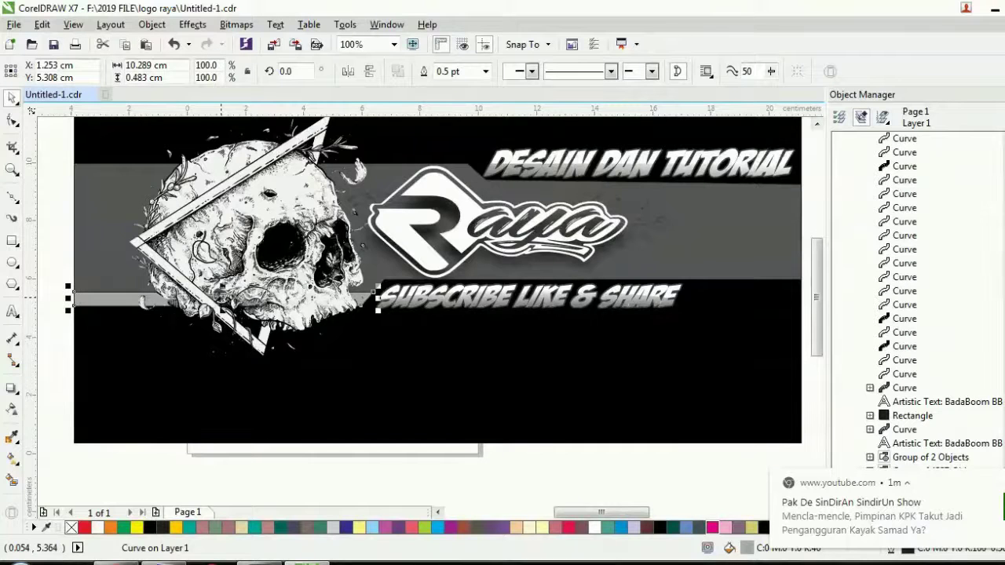
{"action": "left_click", "coordinate": [40, 352]}
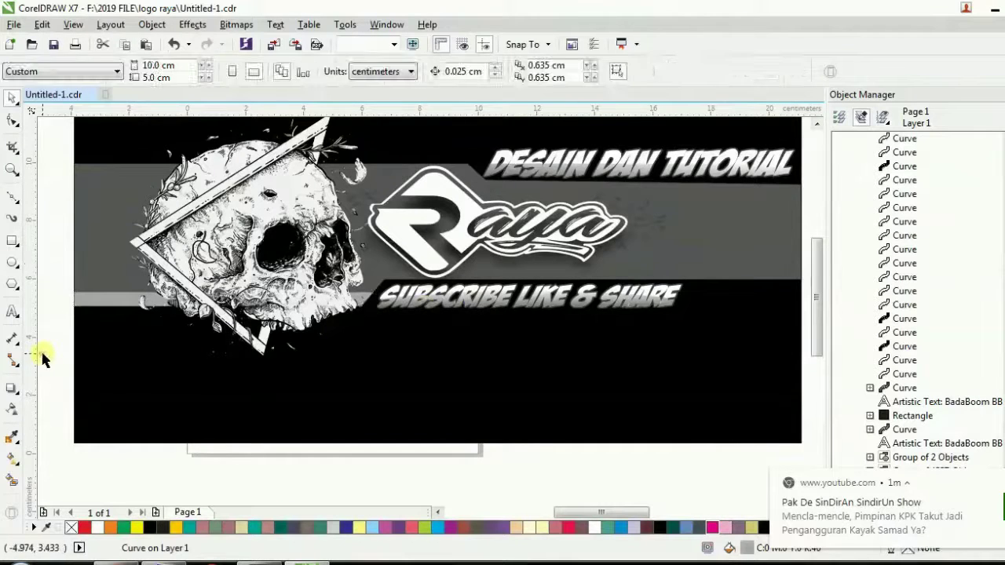
- Draw a rectangle about 14.8 × 0.95 cm over the grey band's upper-left edge and intersect it with the band
{"action": "left_click", "coordinate": [11, 243]}
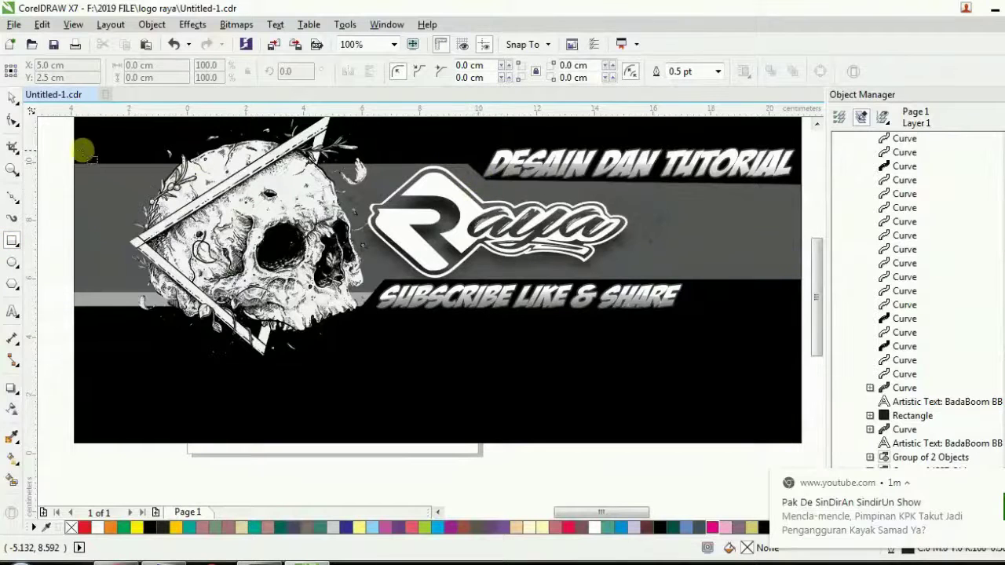
{"action": "left_click_drag", "start_coordinate": [62, 149], "coordinate": [495, 179]}
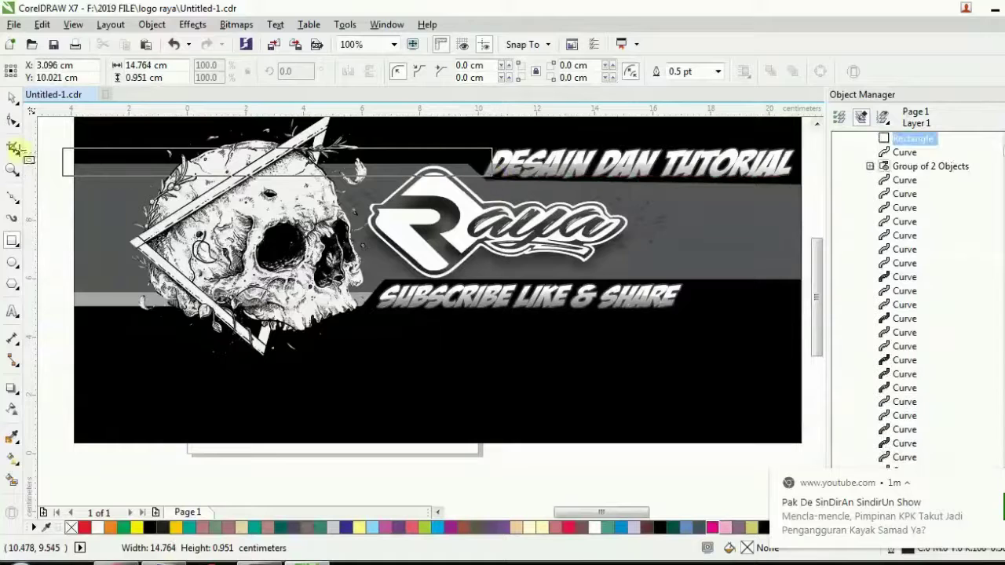
{"action": "left_click", "coordinate": [12, 99]}
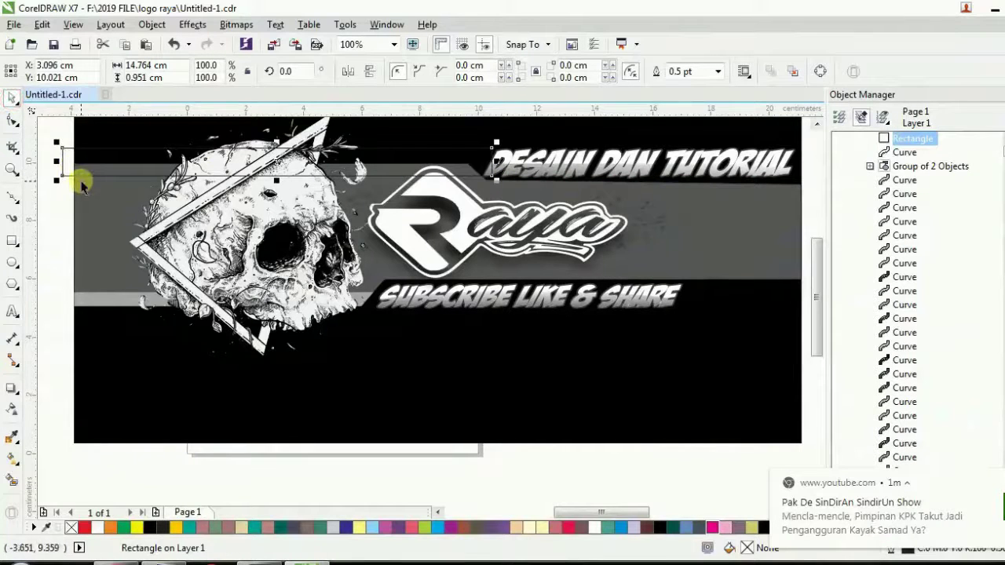
{"action": "left_click", "coordinate": [91, 219], "text": "shift"}
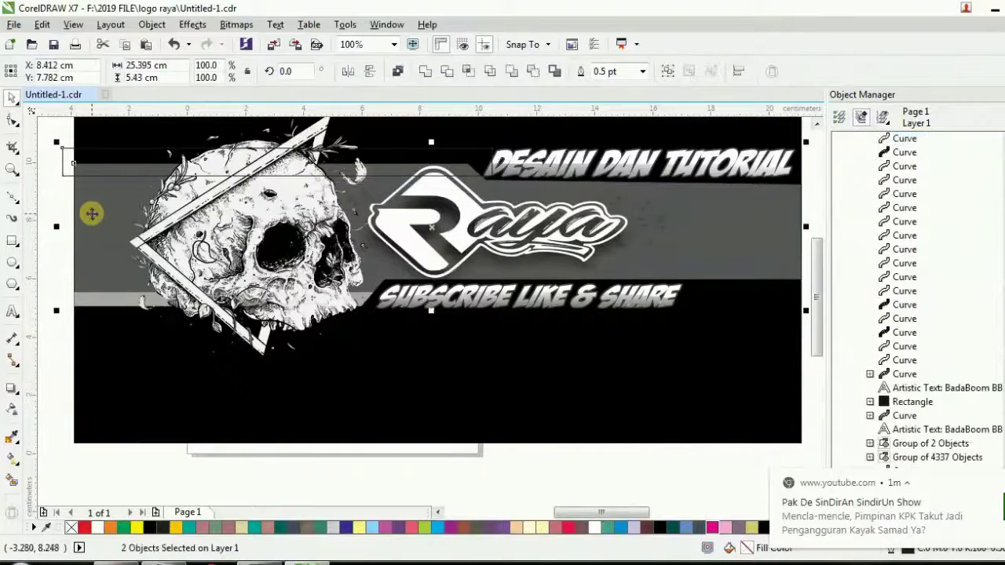
{"action": "left_click", "coordinate": [467, 72]}
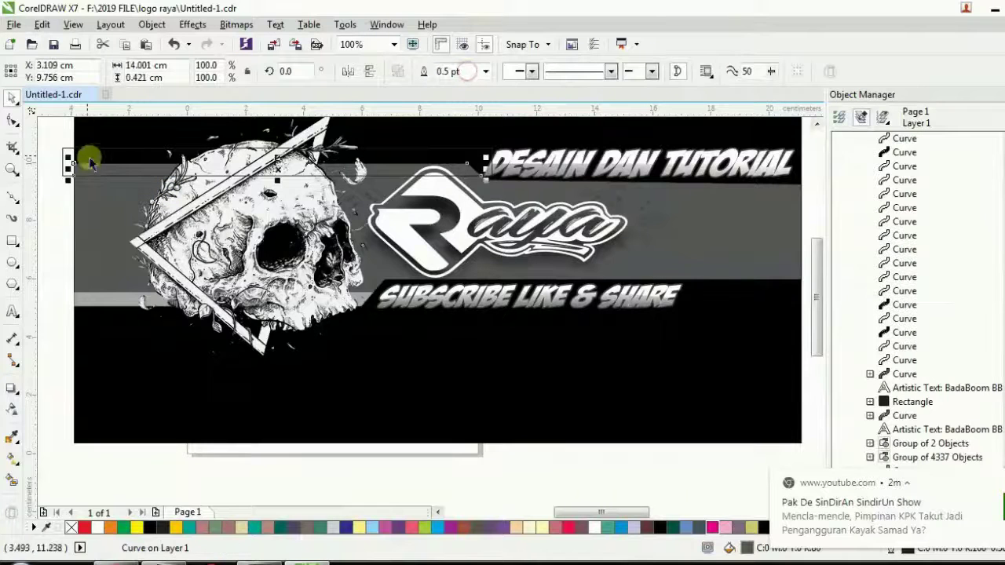
- Delete the upper helper rectangle and give the intersected strip a light grey fill without an outline
{"action": "left_click", "coordinate": [68, 153]}
{"action": "right_click", "coordinate": [70, 140]}
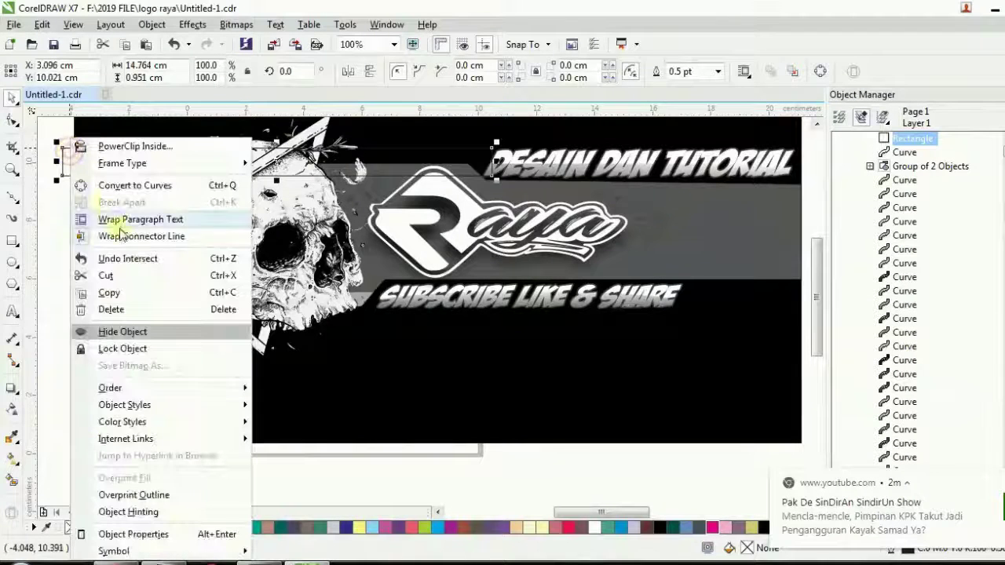
{"action": "left_click", "coordinate": [118, 309]}
{"action": "left_click", "coordinate": [124, 172]}
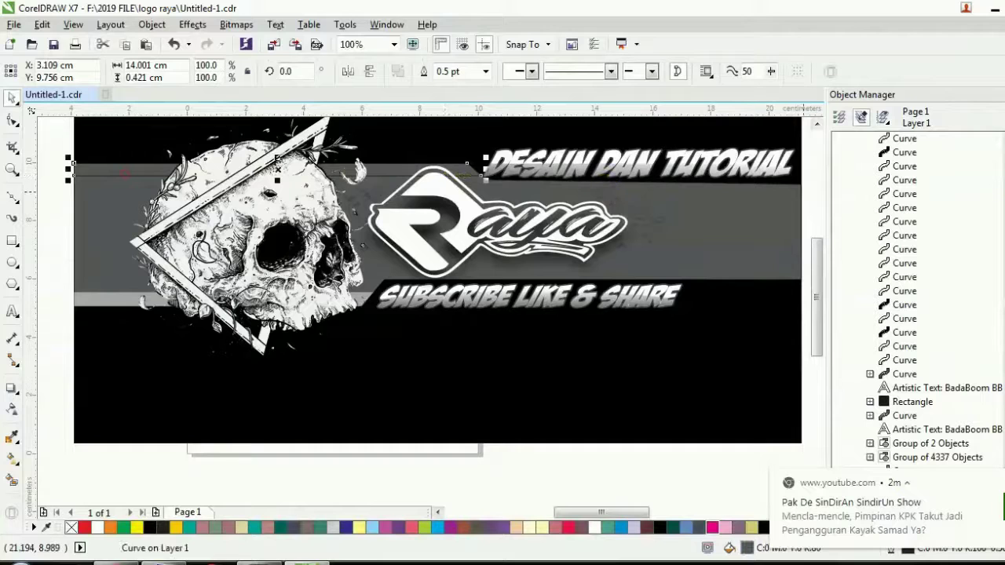
{"action": "right_click", "coordinate": [1001, 129]}
{"action": "scroll", "coordinate": [245, 230], "scroll_direction": "down", "scroll_amount": 1}
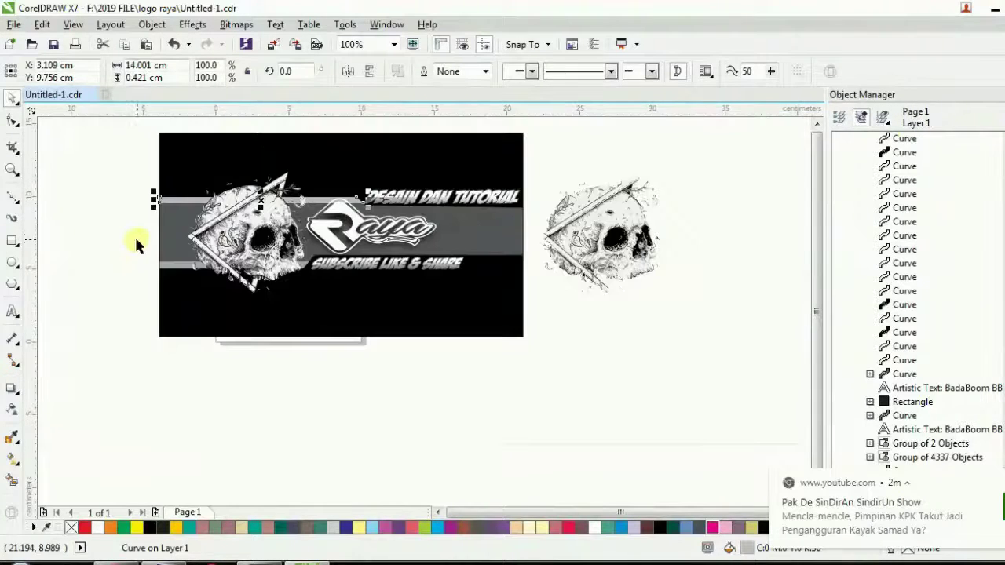
- Delete the spare skull copy beside the banner
{"action": "left_click", "coordinate": [108, 240]}
{"action": "mouse_move", "coordinate": [545, 157]}
{"action": "left_mouse_down"}
{"action": "mouse_move", "coordinate": [602, 274]}
{"action": "mouse_move", "coordinate": [729, 403]}
{"action": "left_mouse_up"}
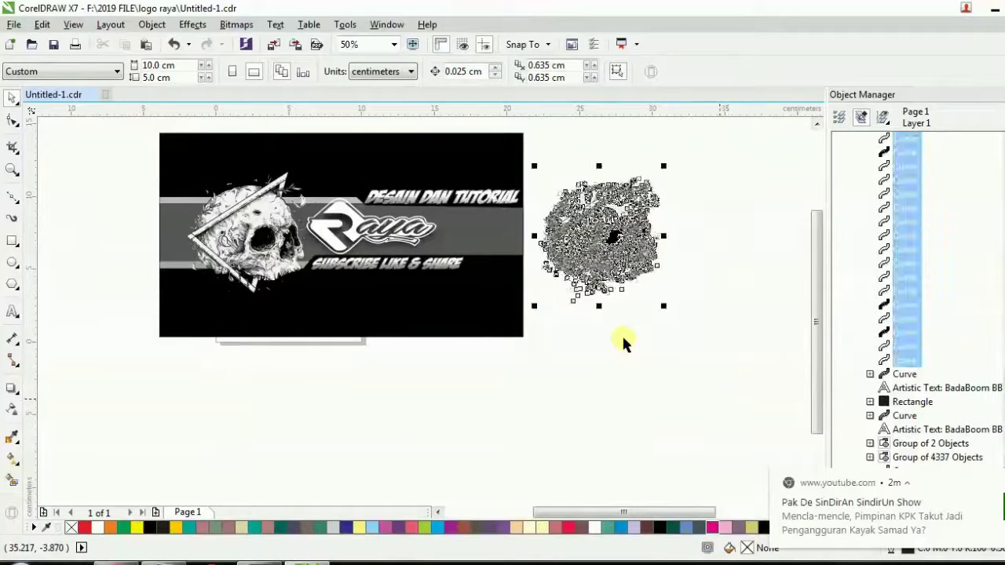
{"action": "key", "text": "Delete"}
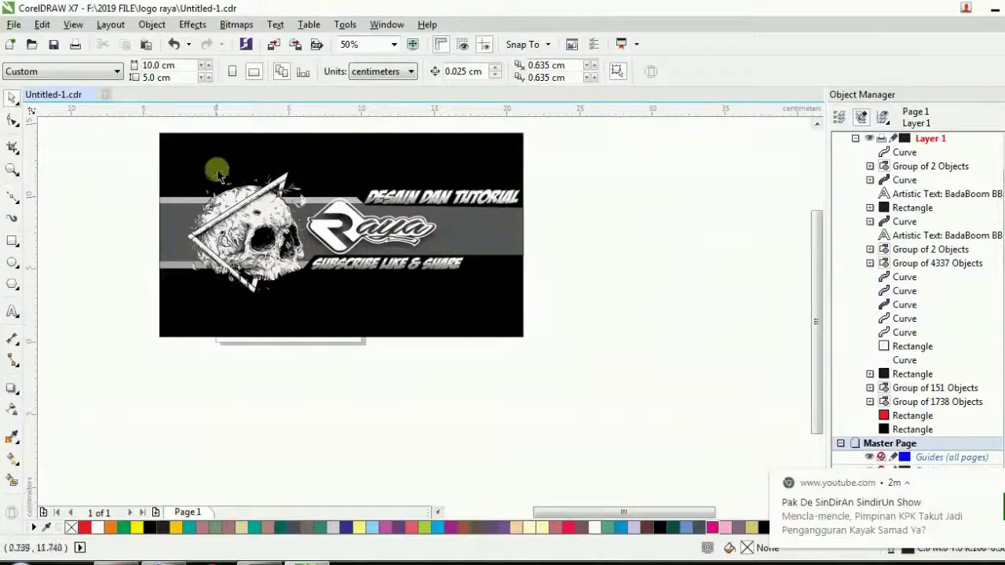
- Export the selected banner artwork as a JPEG in RGB Color (24-bit) mode
{"action": "left_click_drag", "start_coordinate": [150, 128], "coordinate": [550, 370]}
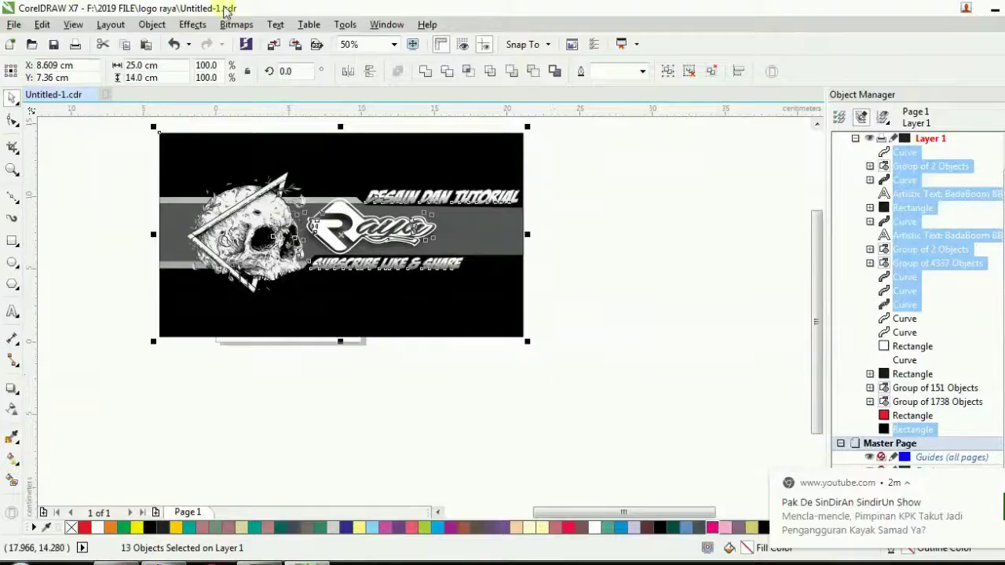
{"action": "left_click", "coordinate": [14, 24]}
{"action": "left_click", "coordinate": [70, 285]}
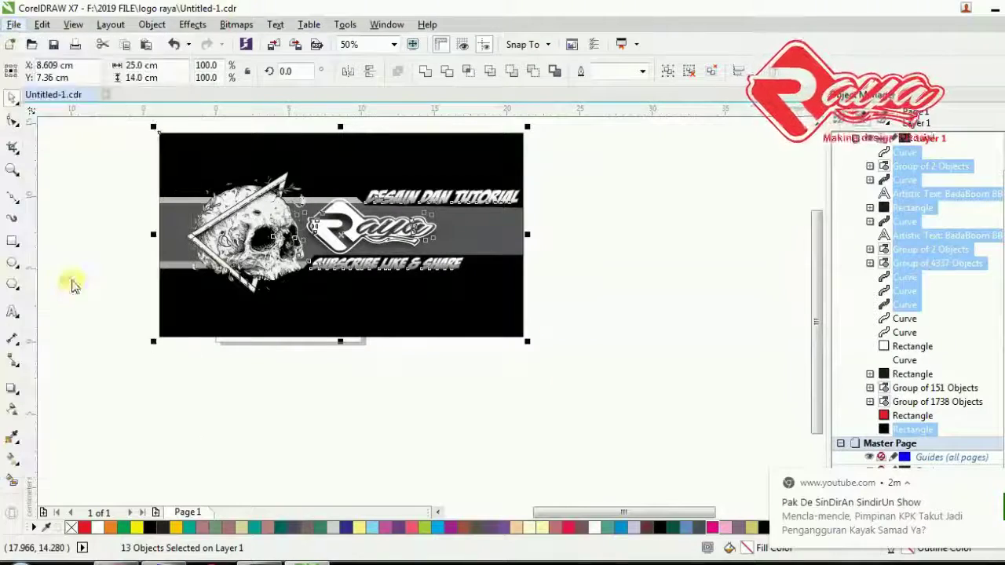
{"action": "left_click", "coordinate": [523, 348]}
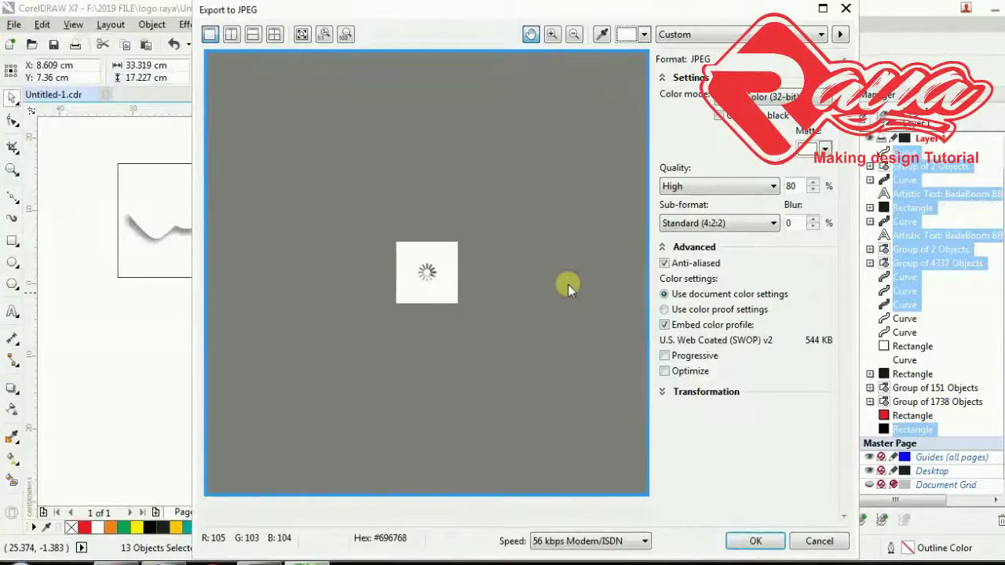
{"action": "left_click", "coordinate": [820, 99]}
{"action": "left_click", "coordinate": [750, 123]}
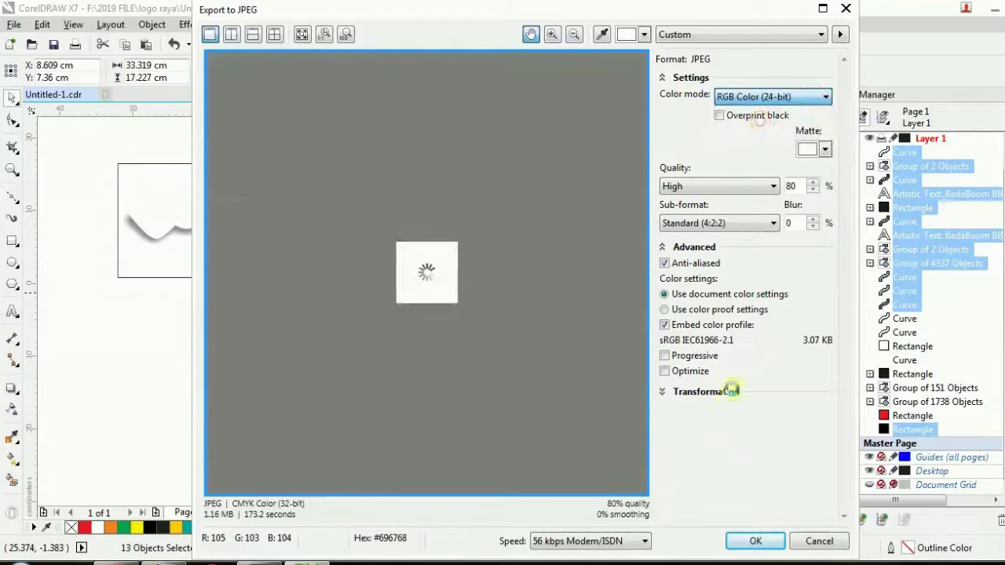
{"action": "left_click", "coordinate": [749, 545]}
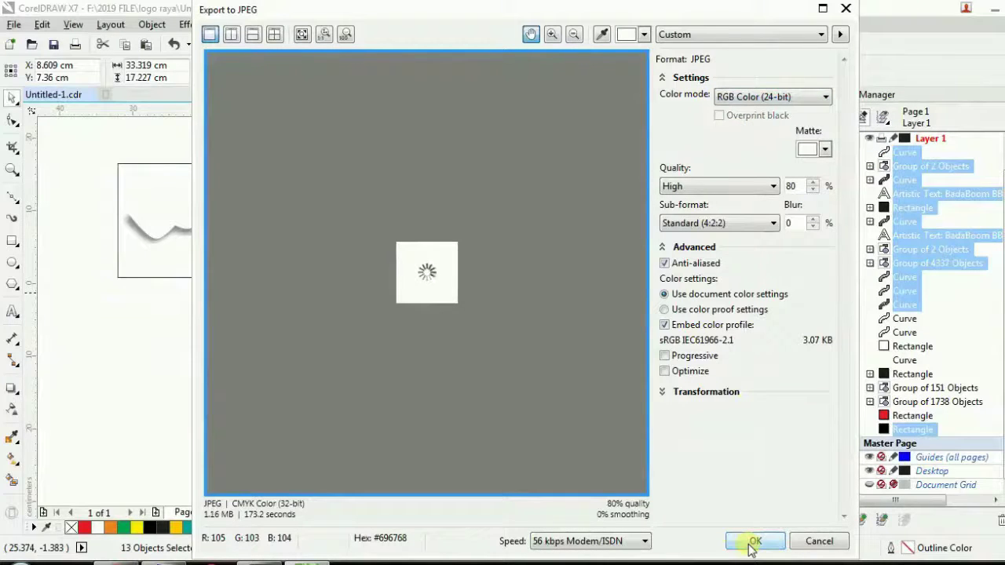
{"action": "left_click", "coordinate": [752, 543]}
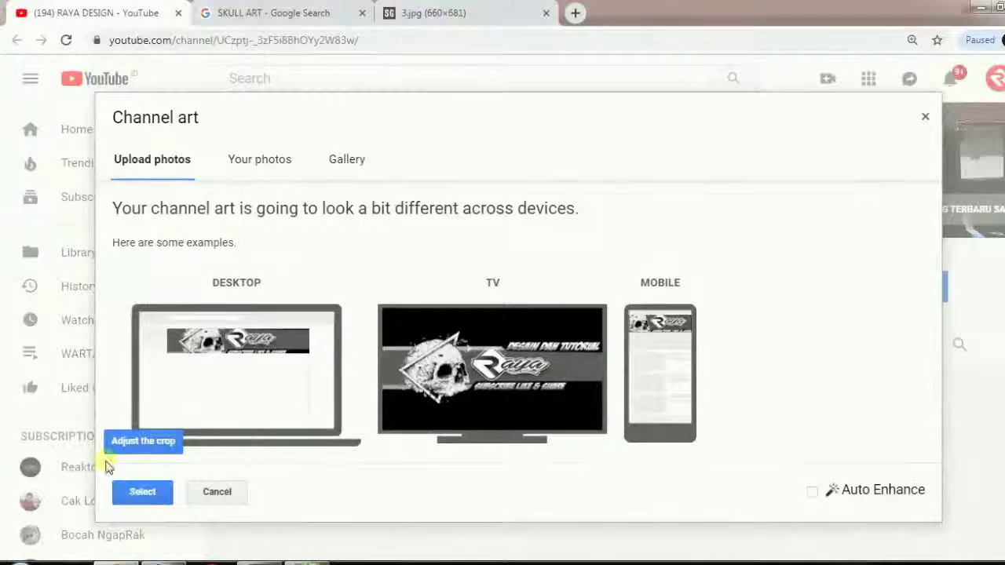
- Switch to YouTube and accept the uploaded banner as the channel art
{"action": "left_click", "coordinate": [143, 496]}
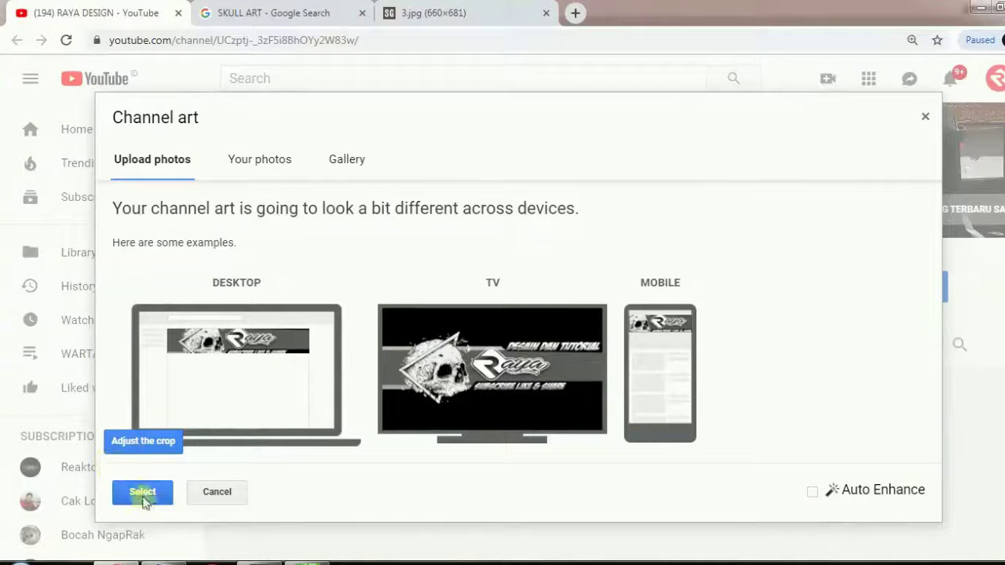
- Discard the current banner preview and upload the raya dasboard image from the logo raya folder as channel art
{"action": "left_click", "coordinate": [215, 493]}
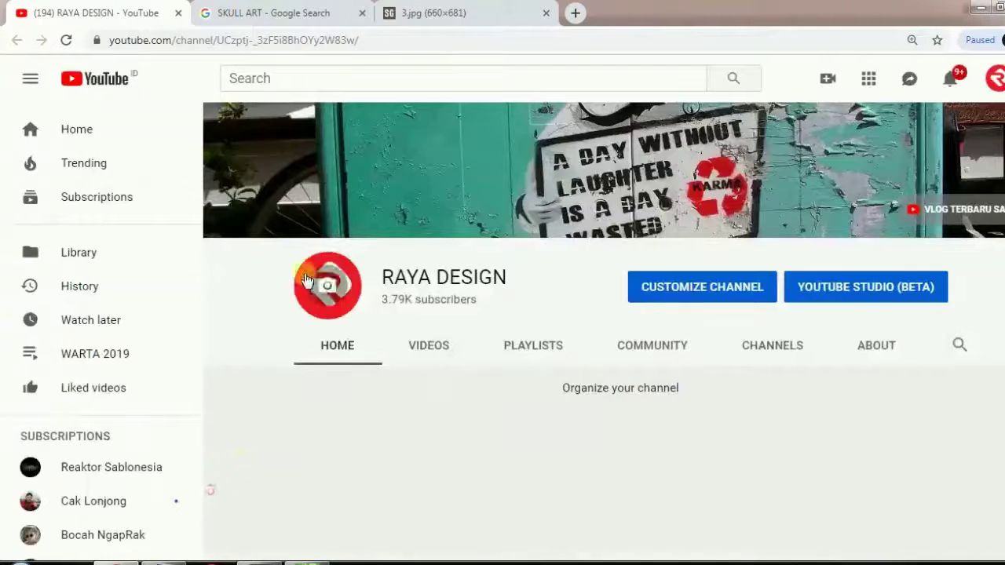
{"action": "left_click", "coordinate": [993, 147]}
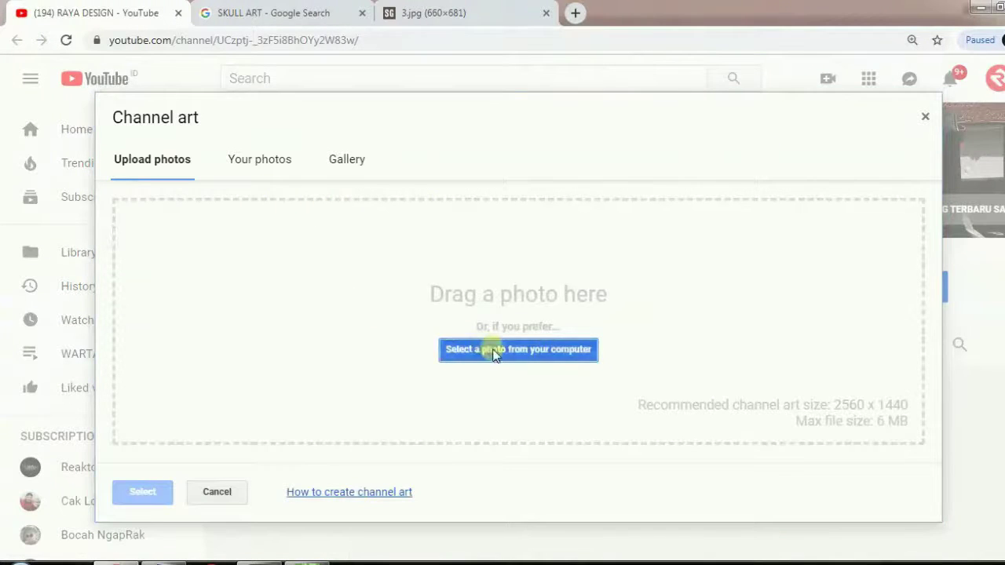
{"action": "left_click", "coordinate": [493, 354]}
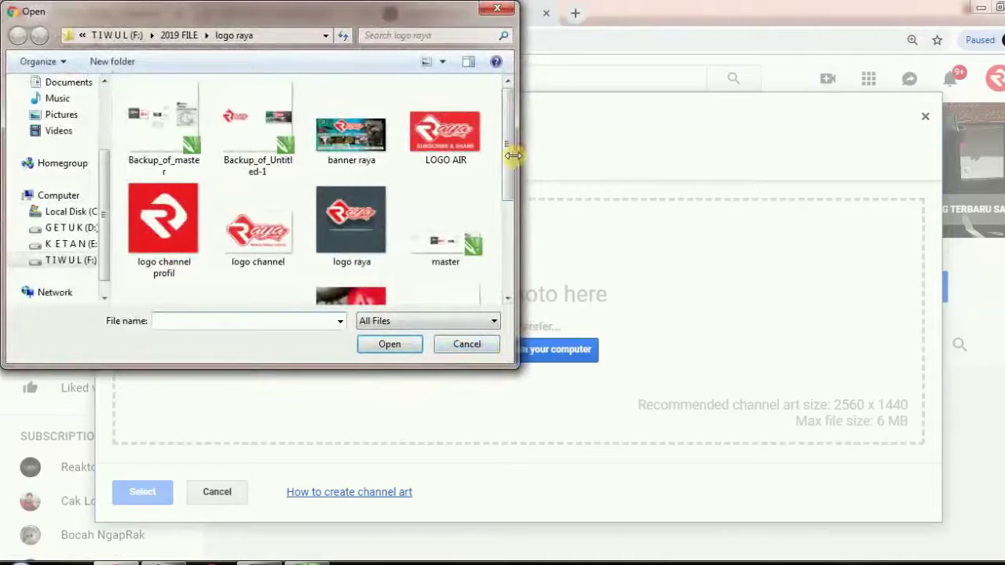
{"action": "scroll", "coordinate": [507, 149], "scroll_direction": "down", "scroll_amount": 3}
{"action": "left_click", "coordinate": [277, 187]}
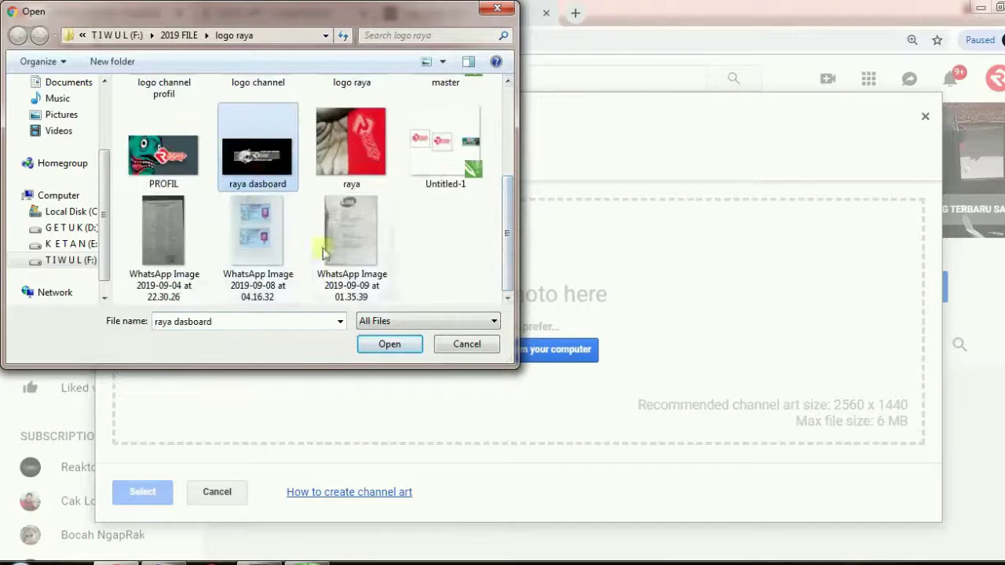
{"action": "left_click", "coordinate": [389, 343]}
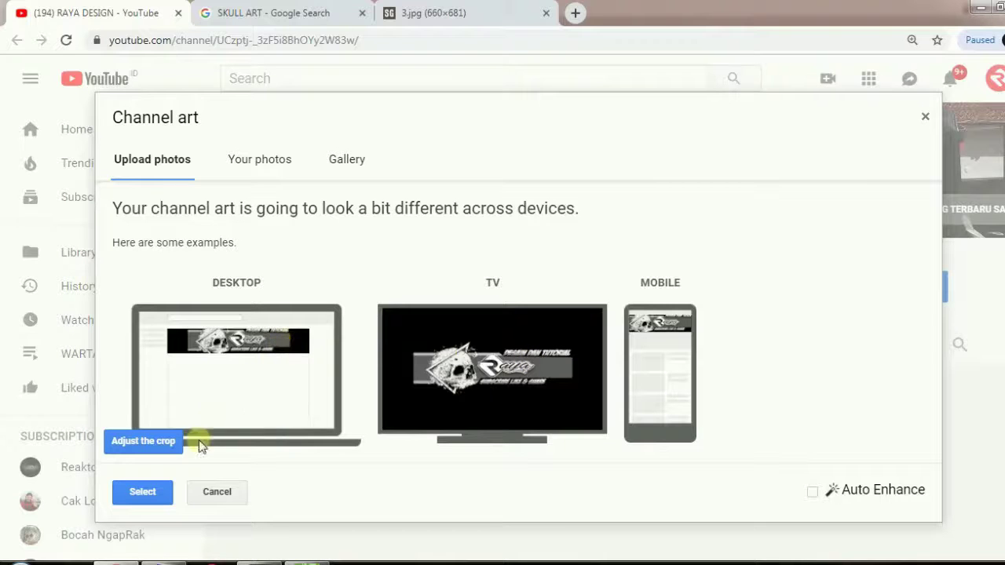
- Shift the crop region to the image's right edge and apply the cropped banner as the channel art
{"action": "left_click", "coordinate": [153, 445]}
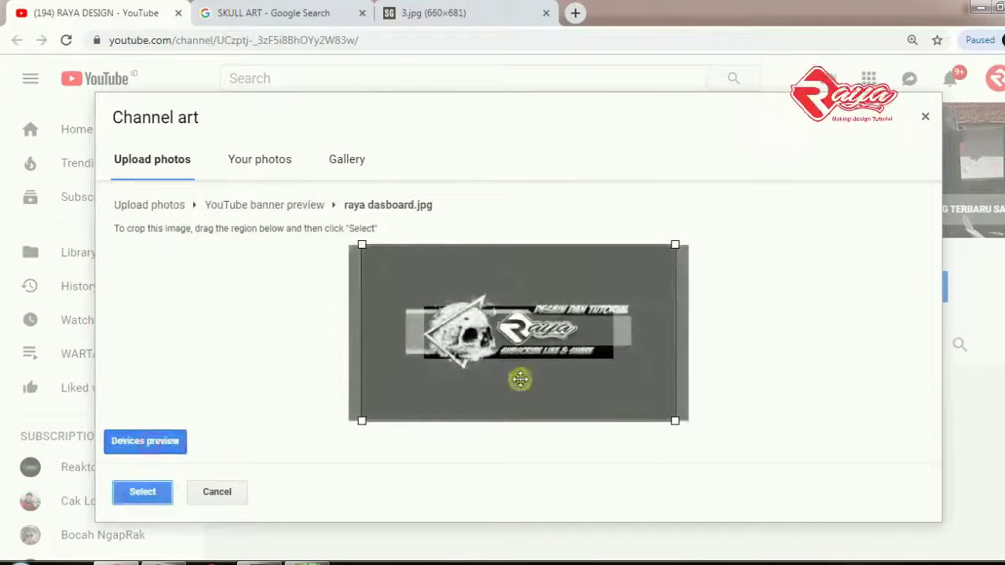
{"action": "left_click_drag", "start_coordinate": [555, 342], "coordinate": [593, 337]}
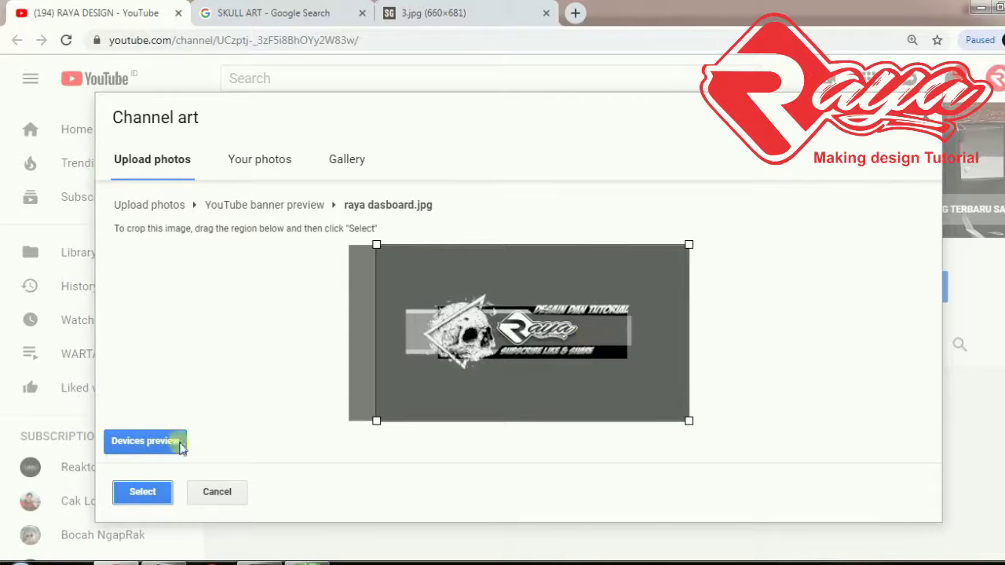
{"action": "left_click", "coordinate": [143, 492]}
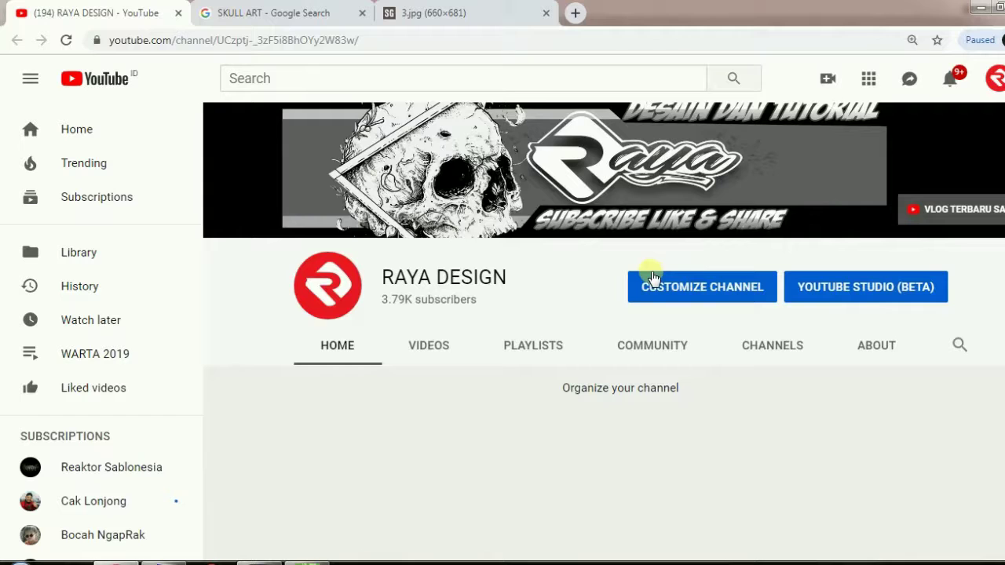
- Switch to CorelDRAW, deselect the banner artwork and examine the finished skull and Raya logo design up close
{"action": "left_click", "coordinate": [307, 493]}
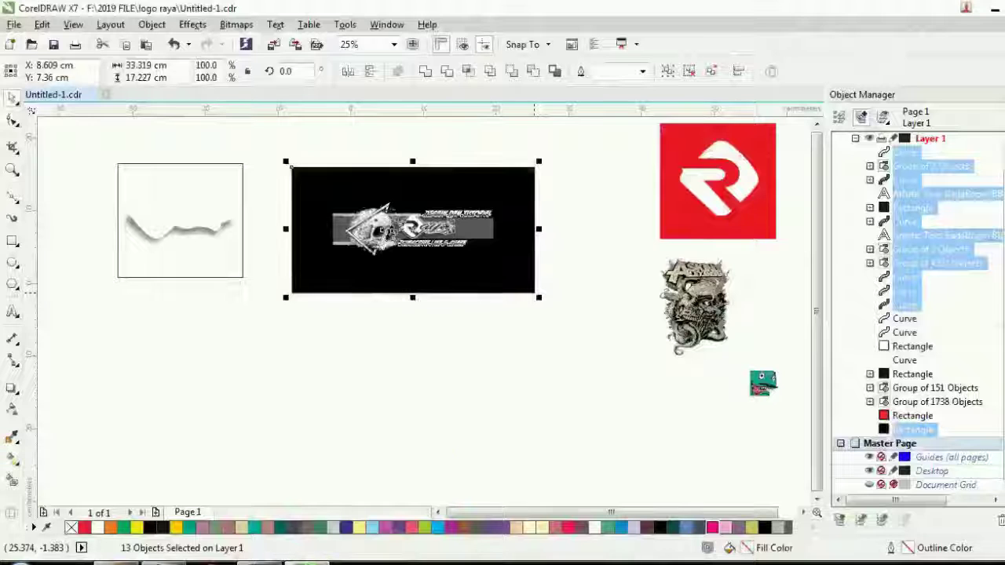
{"action": "left_click", "coordinate": [456, 421]}
{"action": "scroll", "coordinate": [442, 221], "scroll_direction": "up", "scroll_amount": 2}
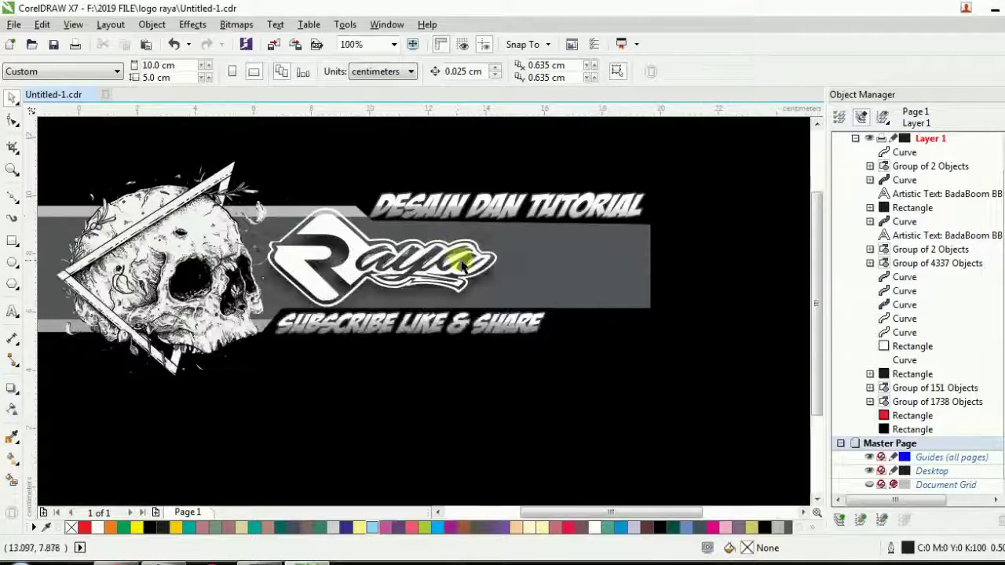
{"action": "scroll", "coordinate": [372, 228], "scroll_direction": "down", "scroll_amount": 1}
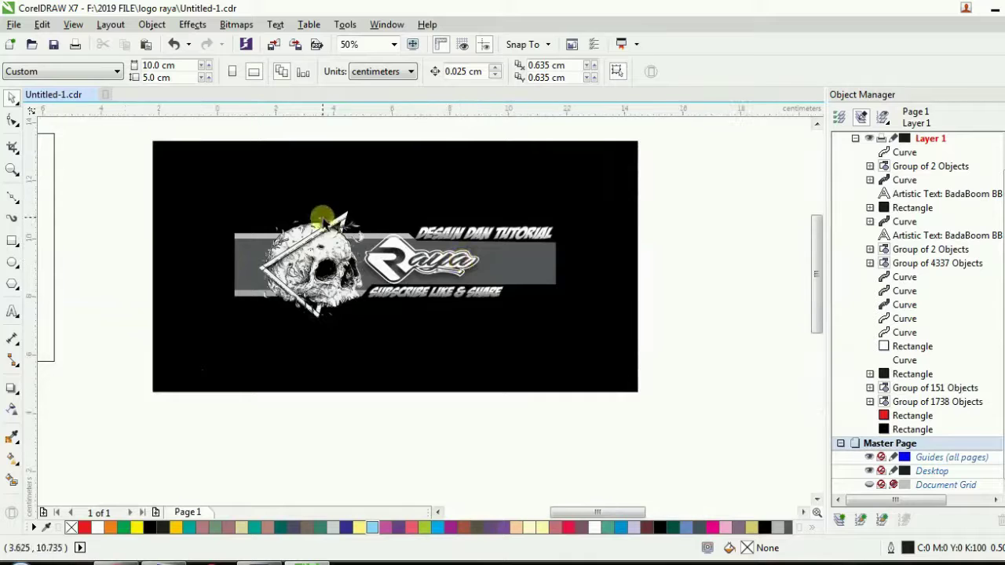
{"action": "scroll", "coordinate": [323, 223], "scroll_direction": "up", "scroll_amount": 1}
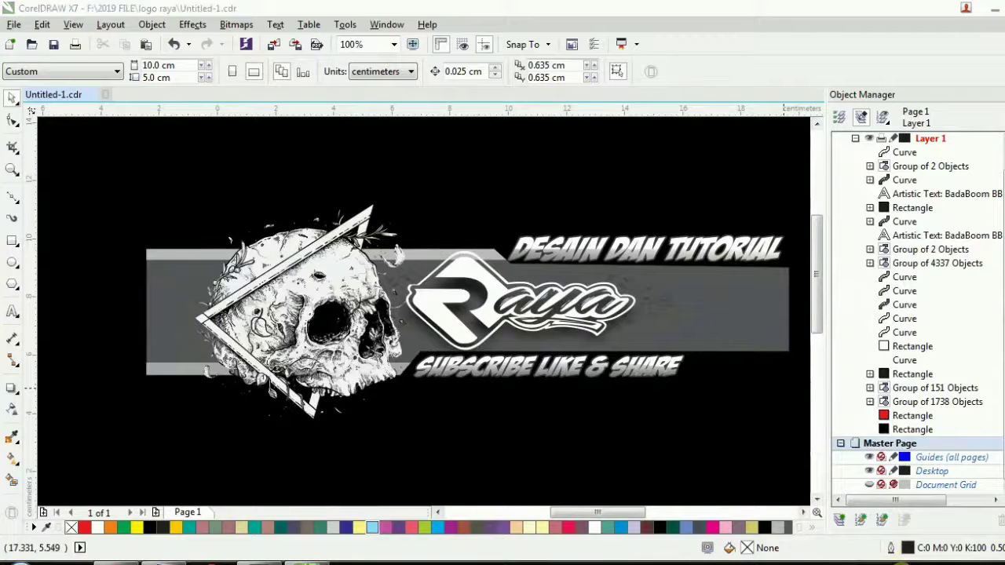
{"action": "left_click", "coordinate": [901, 561]}
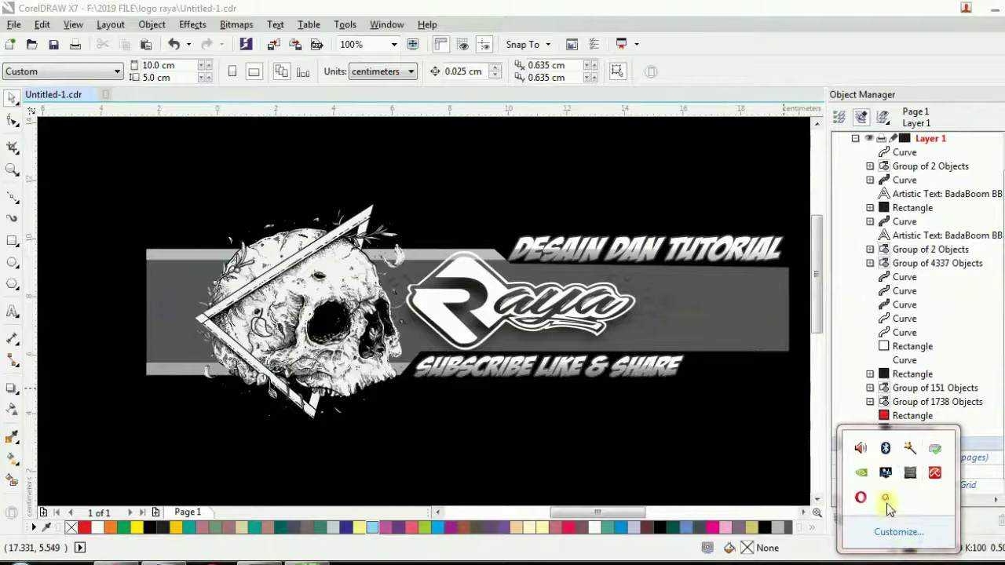
{"action": "mouse_move", "coordinate": [887, 498]}
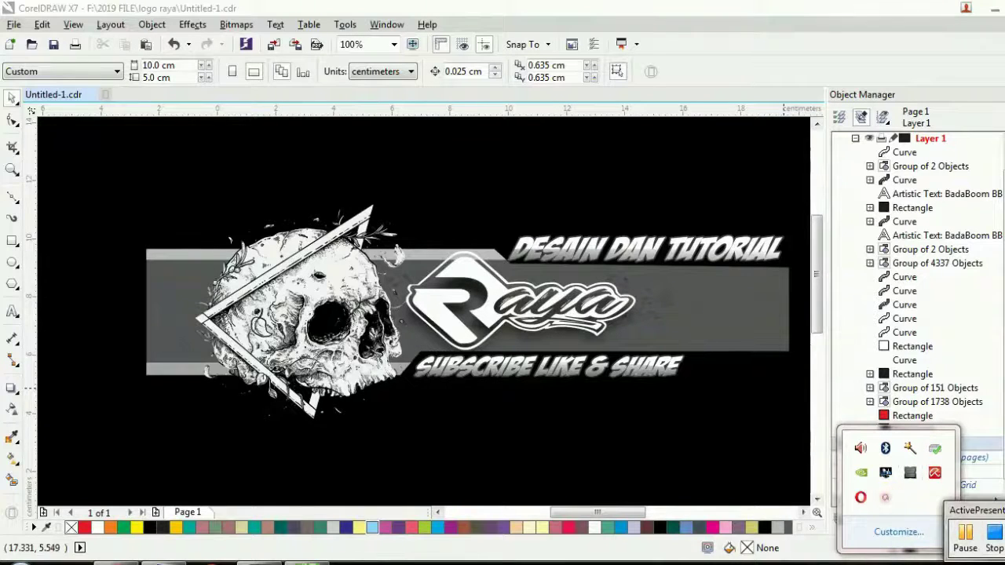
{"action": "left_click", "coordinate": [995, 549]}
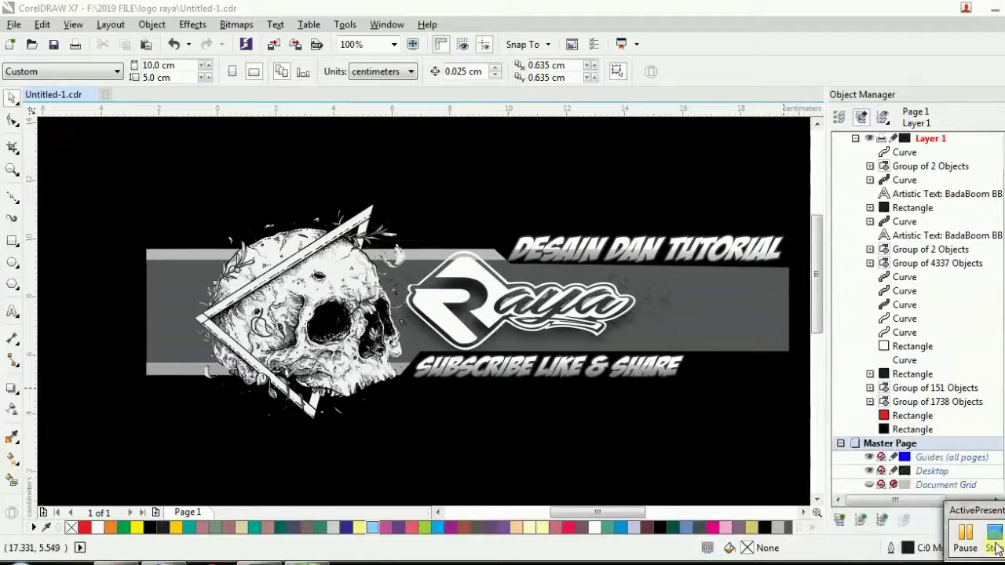